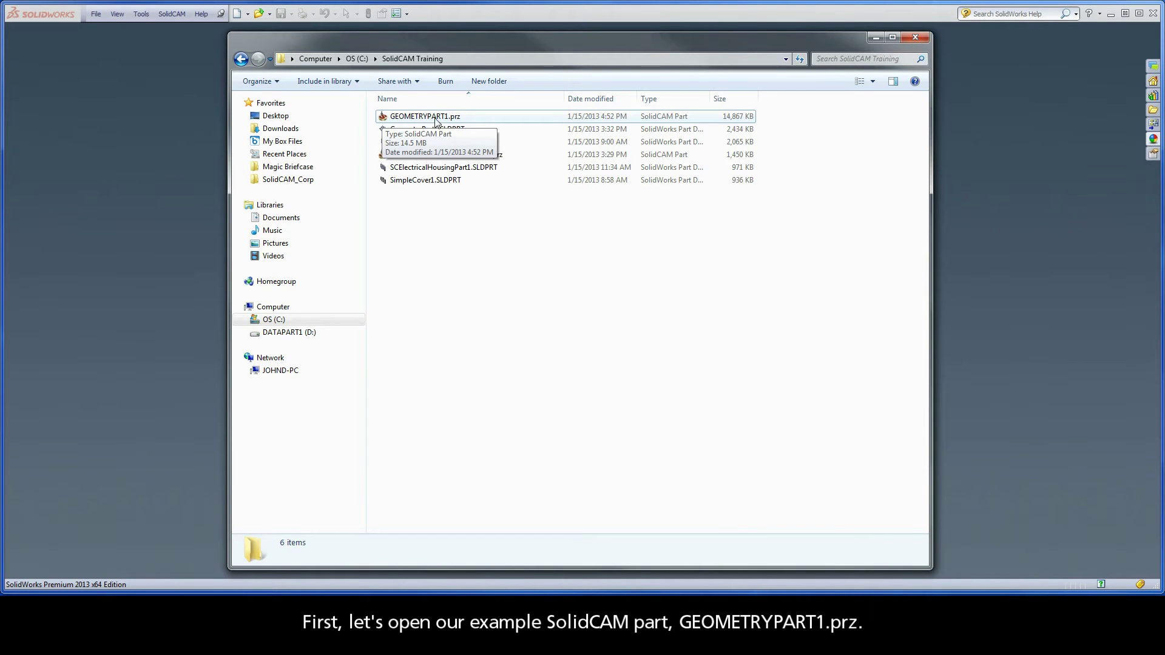
- Open the SolidCAM part GEOMETRYPART1.prz from the SolidCAM Training folder and bring its window to the front
{"action": "left_click", "coordinate": [462, 119]}
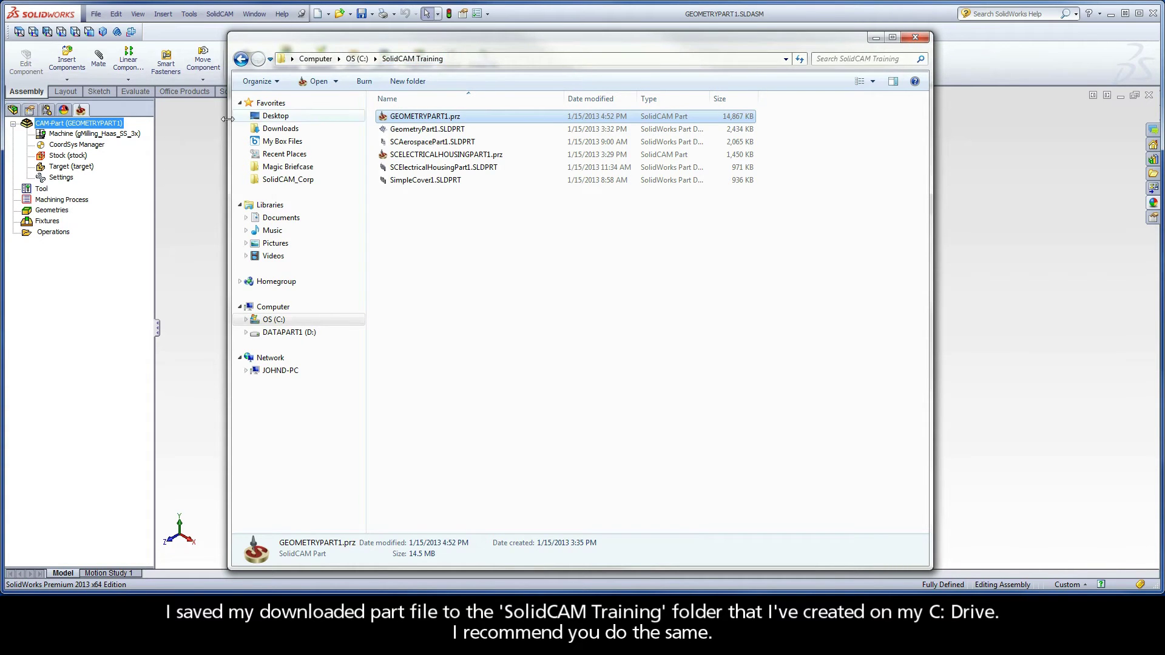
{"action": "left_click", "coordinate": [176, 129]}
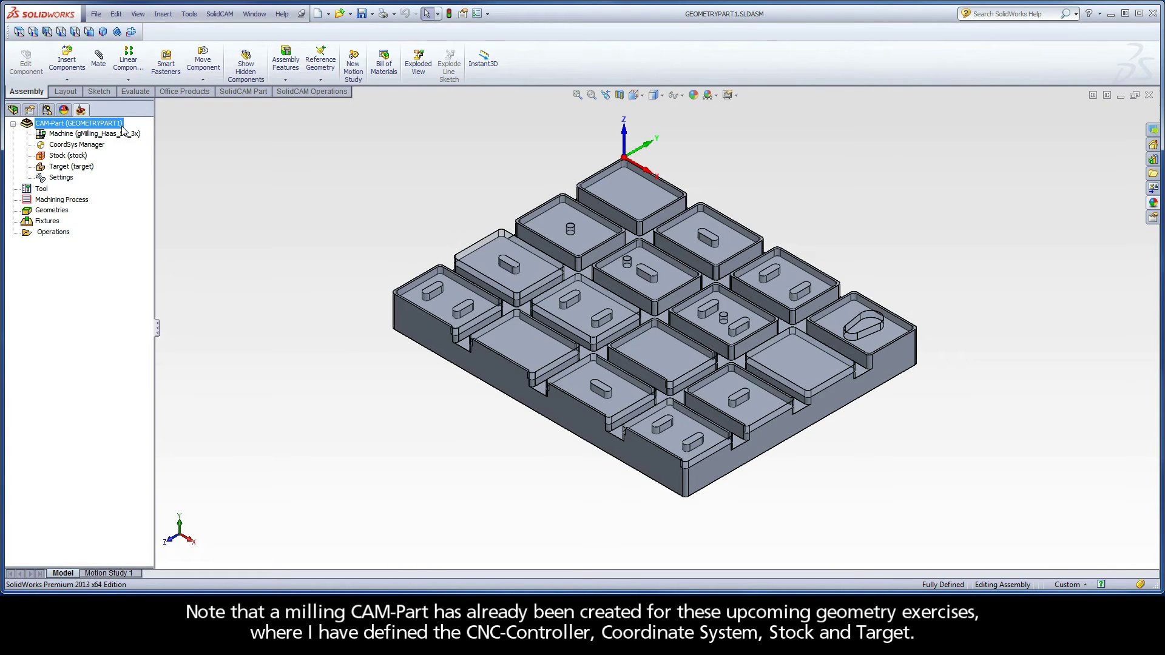
- Review the CAM-Part's machine, coordinate system and target definitions in the SolidCAM tree
{"action": "left_click", "coordinate": [93, 136]}
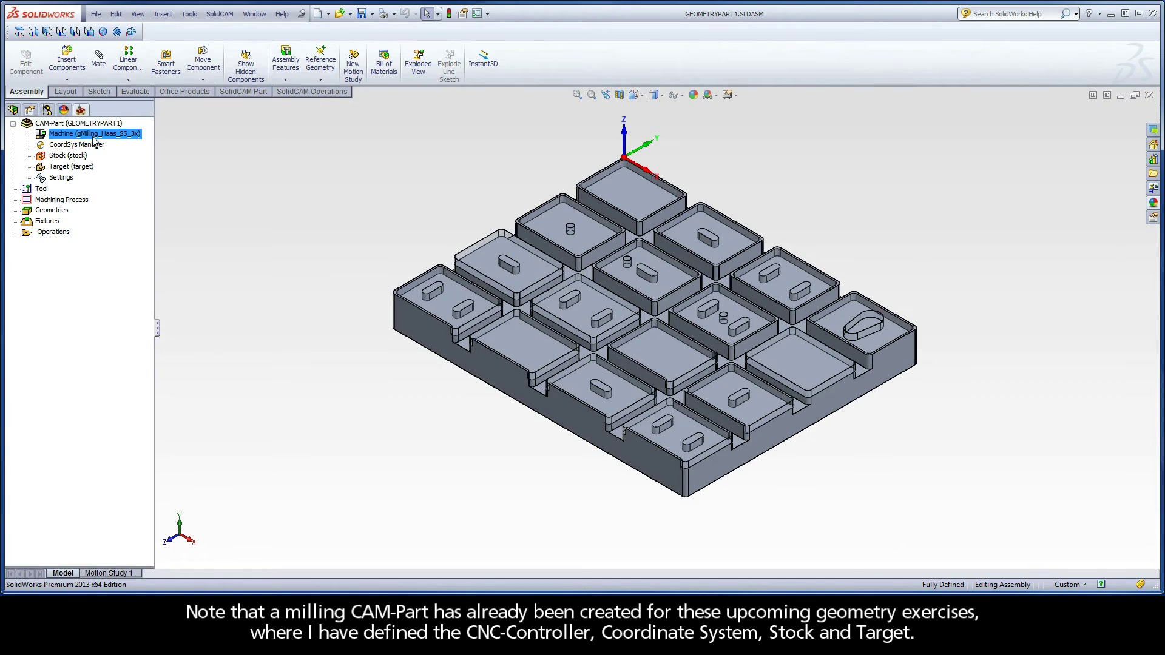
{"action": "left_click", "coordinate": [85, 146]}
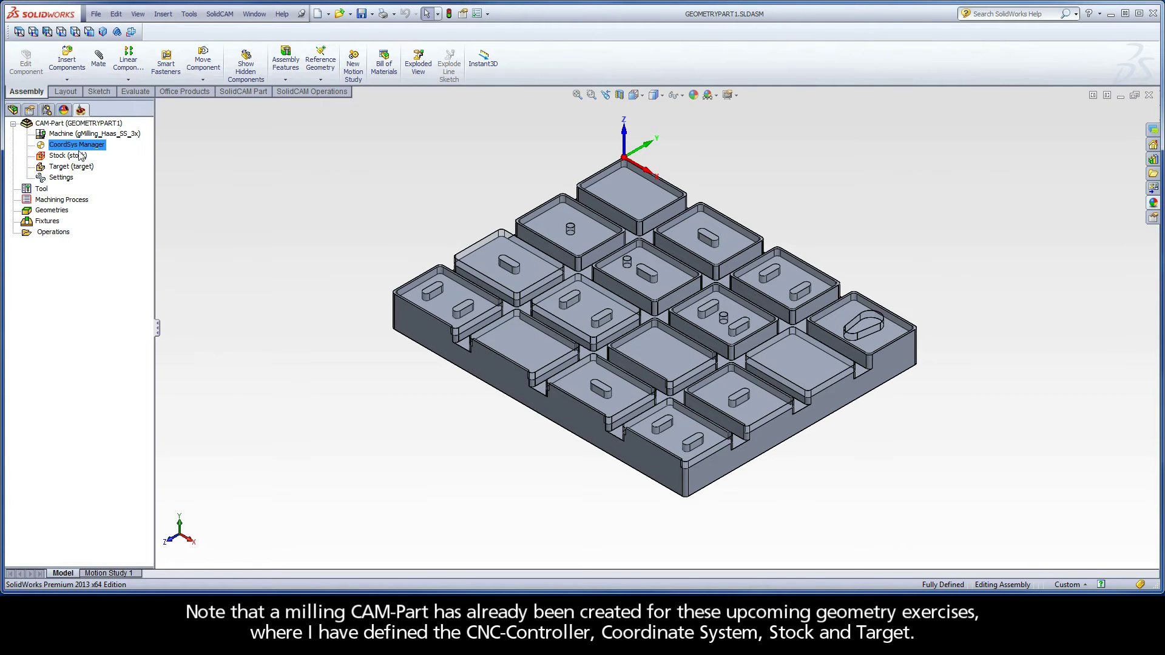
{"action": "left_click", "coordinate": [82, 168]}
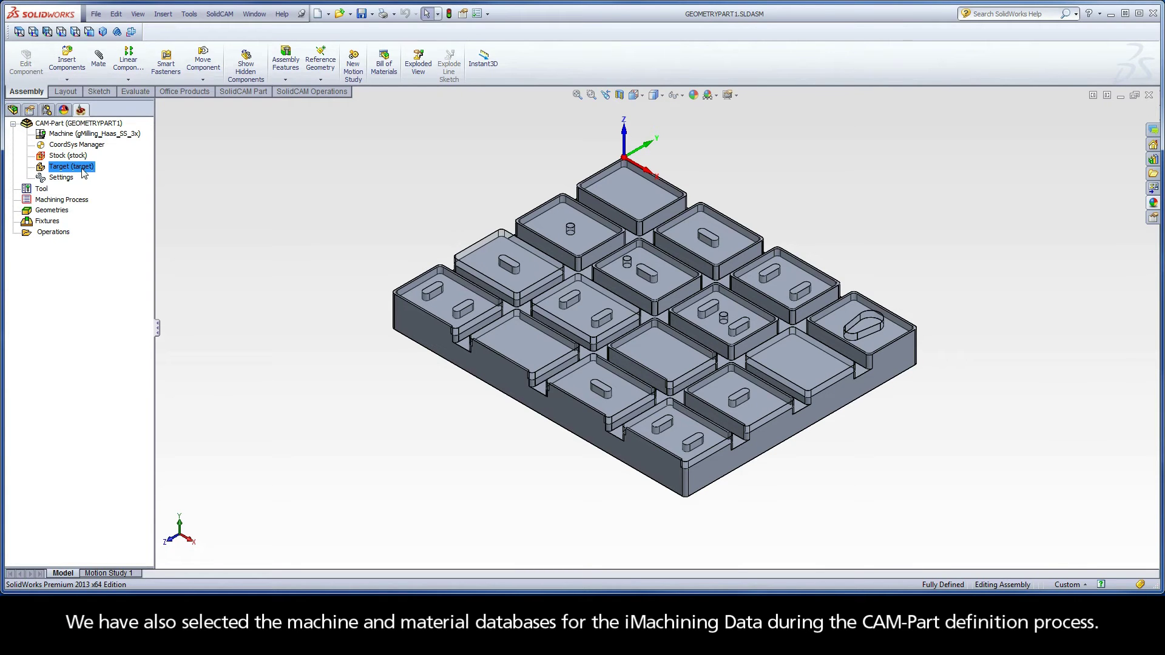
- Check the end mill's diameter, cutting length and number of flutes in the part tool table
{"action": "double_click", "coordinate": [41, 189]}
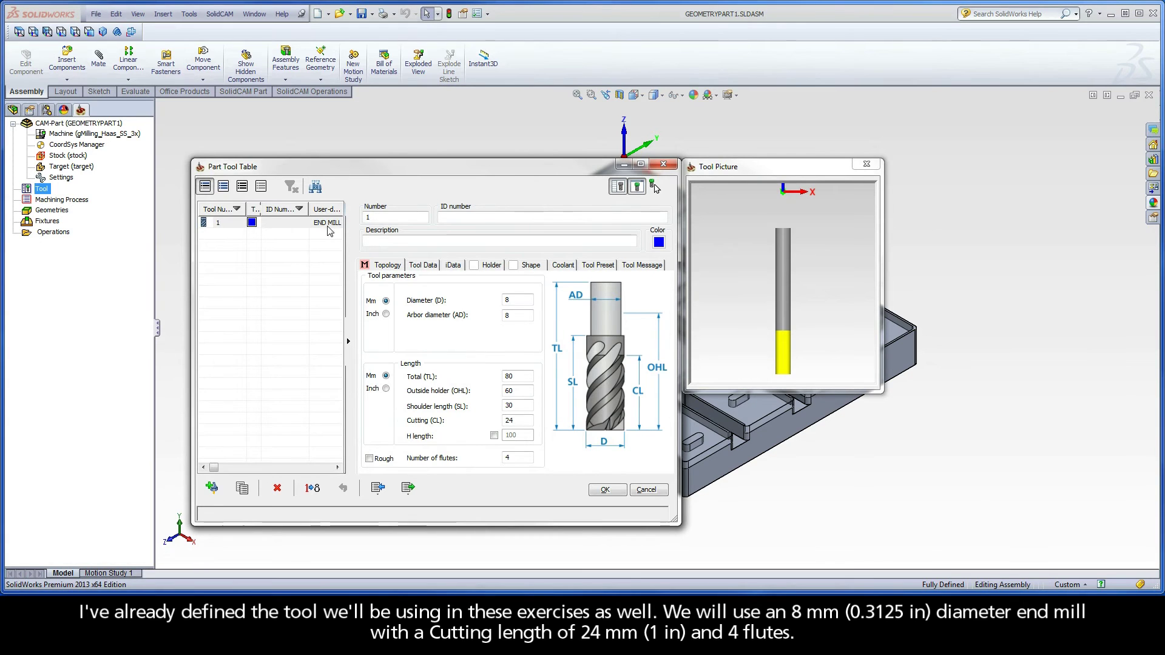
{"action": "left_click", "coordinate": [510, 300]}
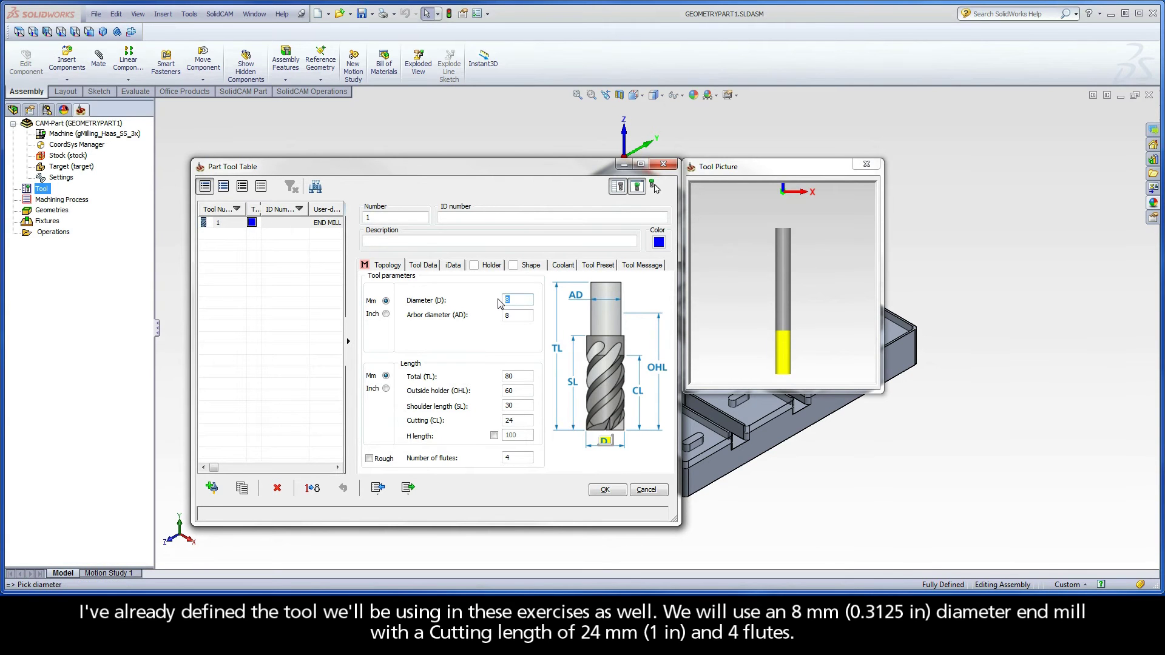
{"action": "left_click", "coordinate": [509, 421]}
{"action": "left_click", "coordinate": [511, 458]}
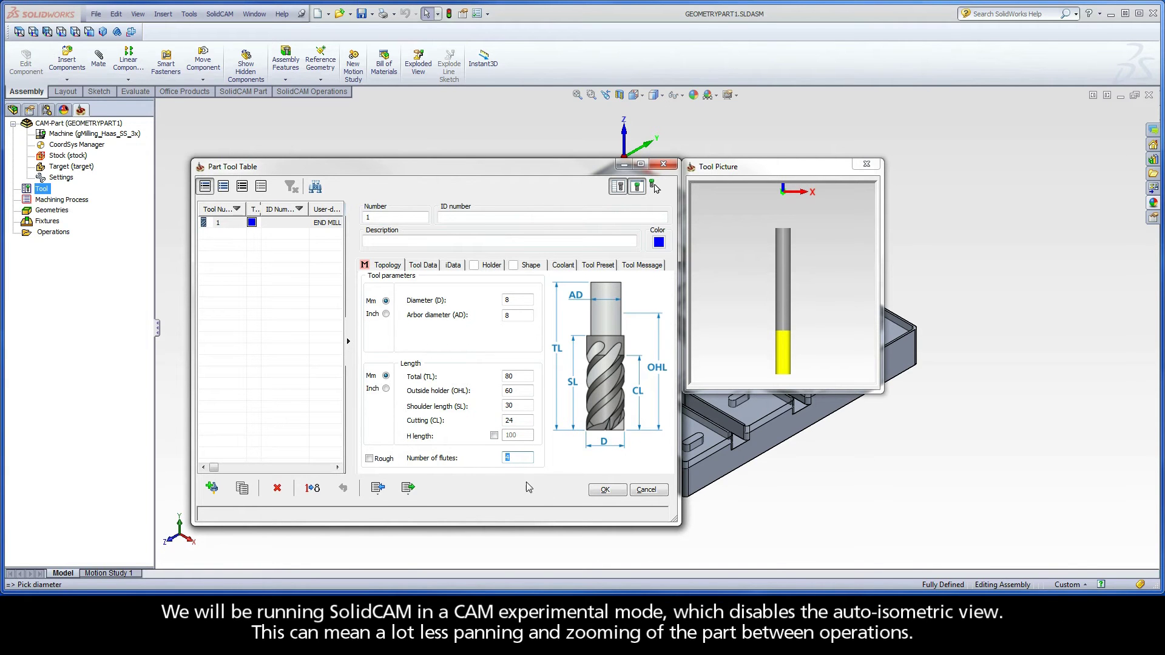
{"action": "left_click", "coordinate": [608, 491]}
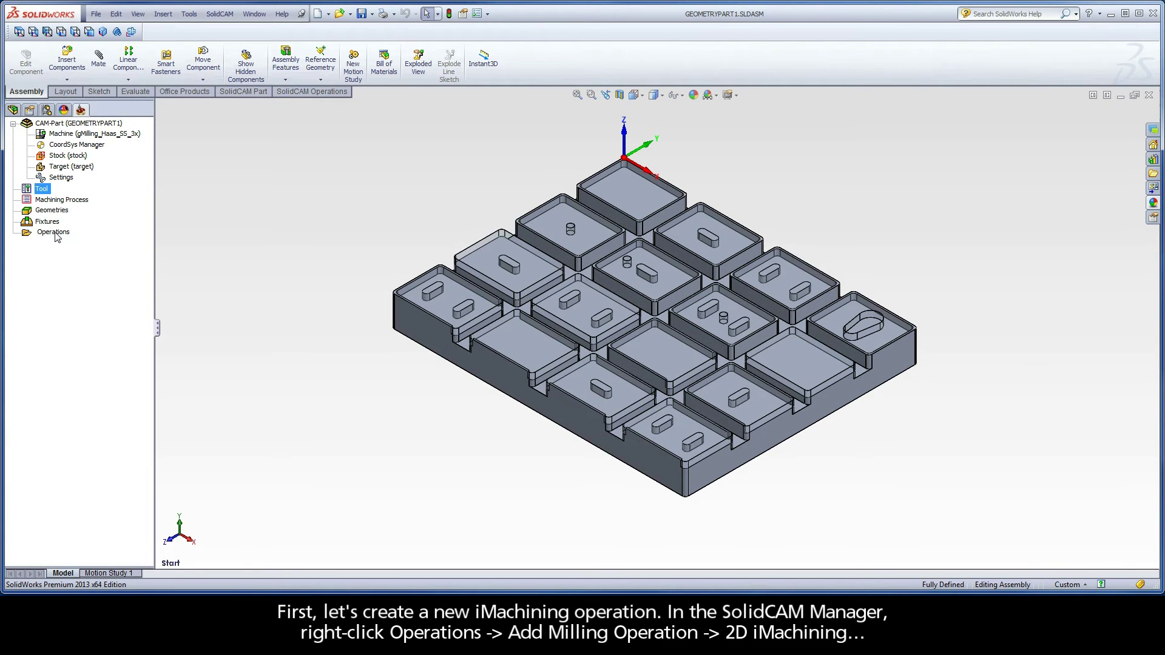
- Add a 2D iMachining milling operation and assign it the 8 mm end mill, tool number 1
{"action": "right_click", "coordinate": [57, 237]}
{"action": "mouse_move", "coordinate": [182, 252]}
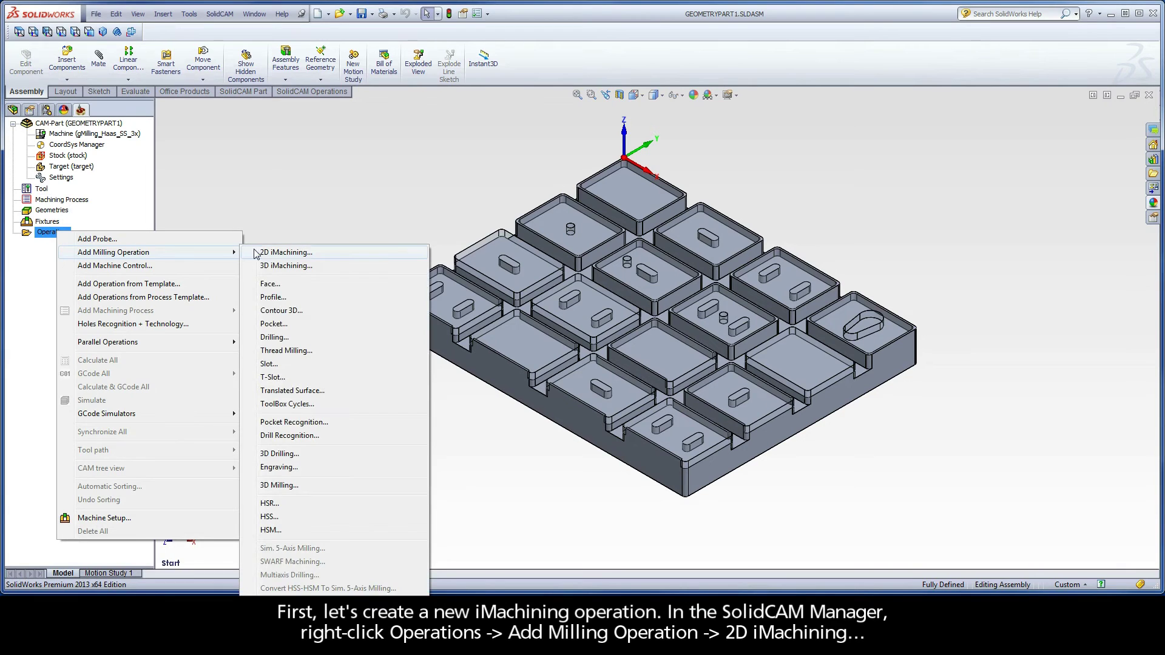
{"action": "left_click", "coordinate": [311, 253]}
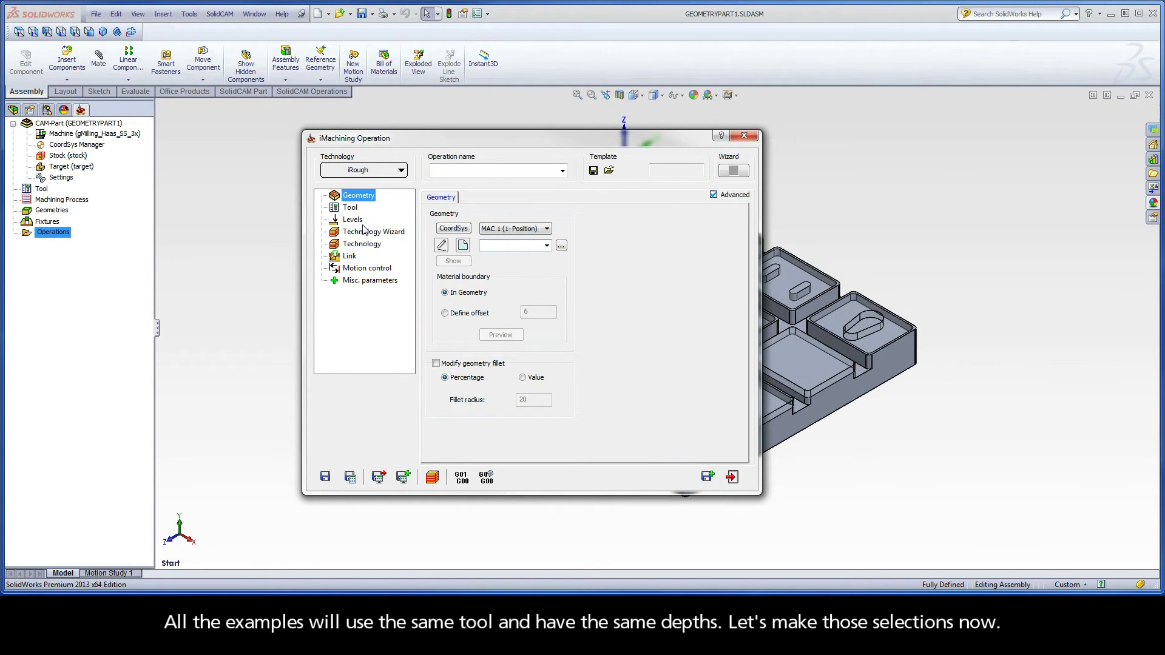
{"action": "left_click", "coordinate": [353, 208]}
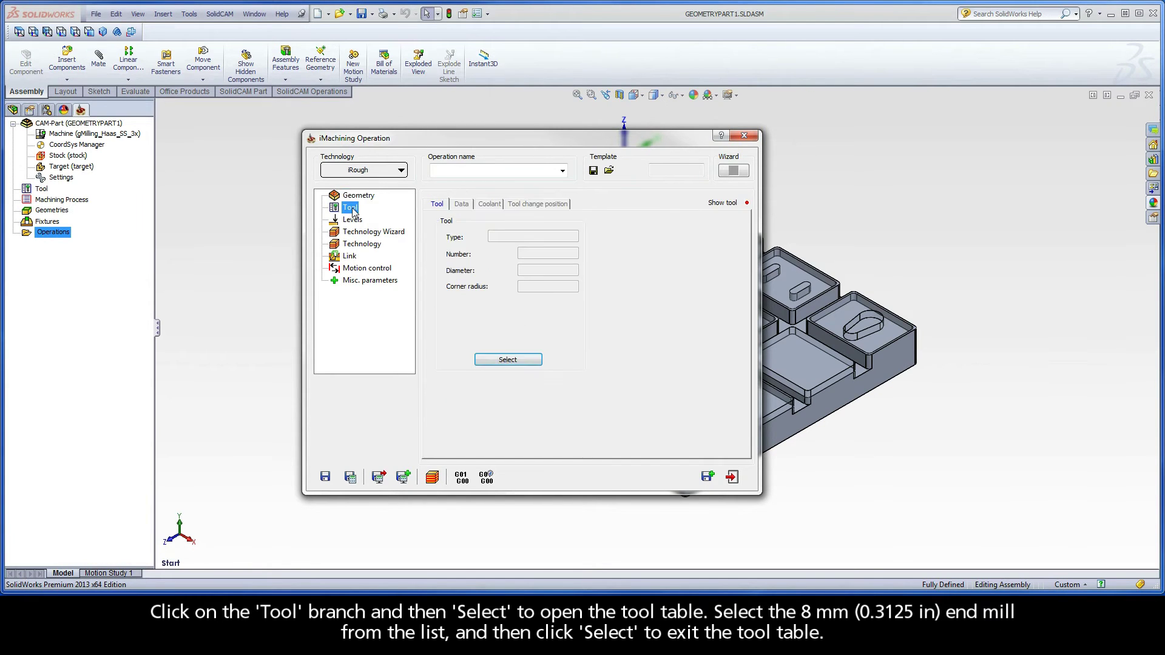
{"action": "left_click", "coordinate": [499, 359]}
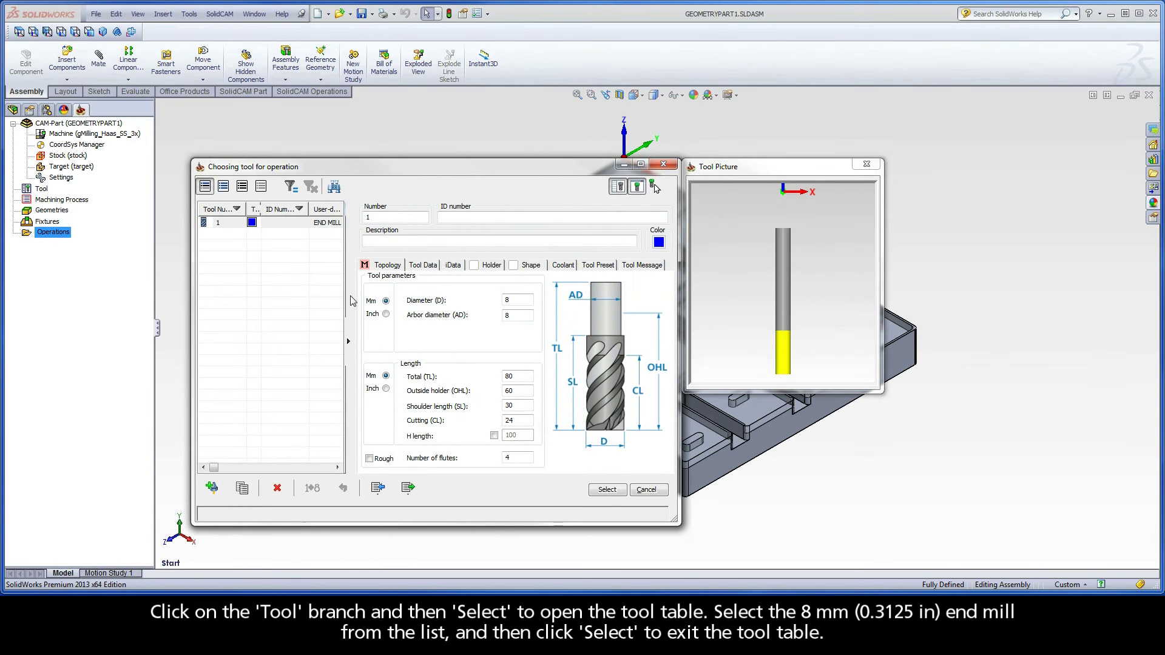
{"action": "left_click", "coordinate": [327, 223]}
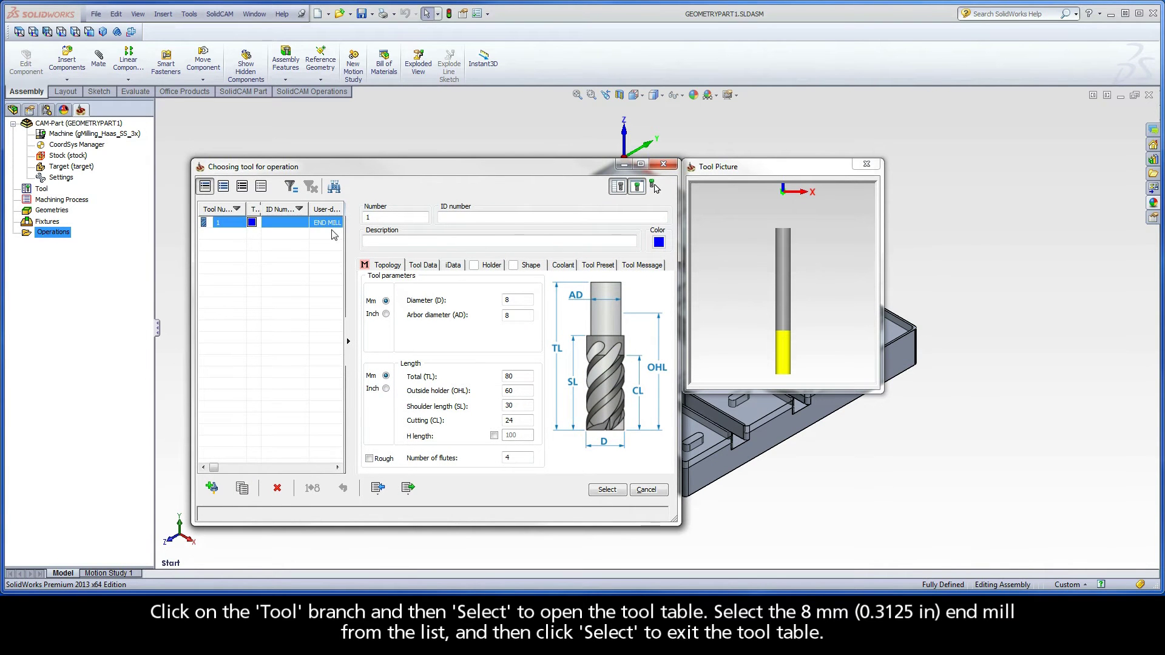
{"action": "left_click", "coordinate": [610, 492]}
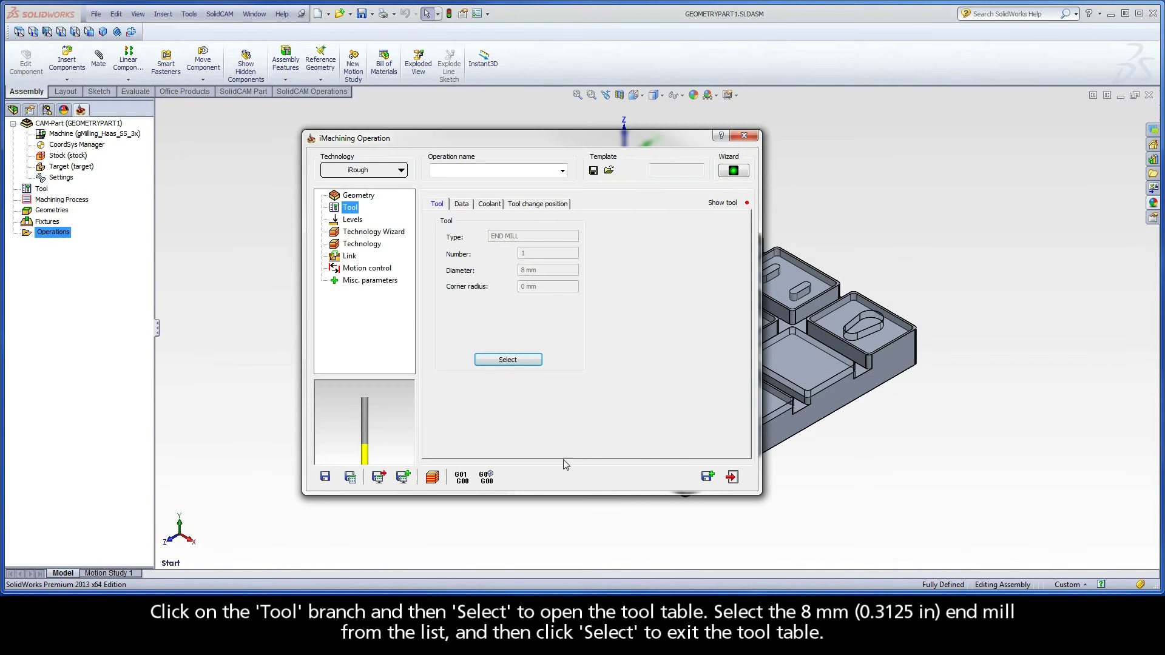
- Define the milling levels from the model: upper level 0 at the top face, pocket depth 12.7 at the topmost pocket's floor
{"action": "left_click", "coordinate": [353, 220]}
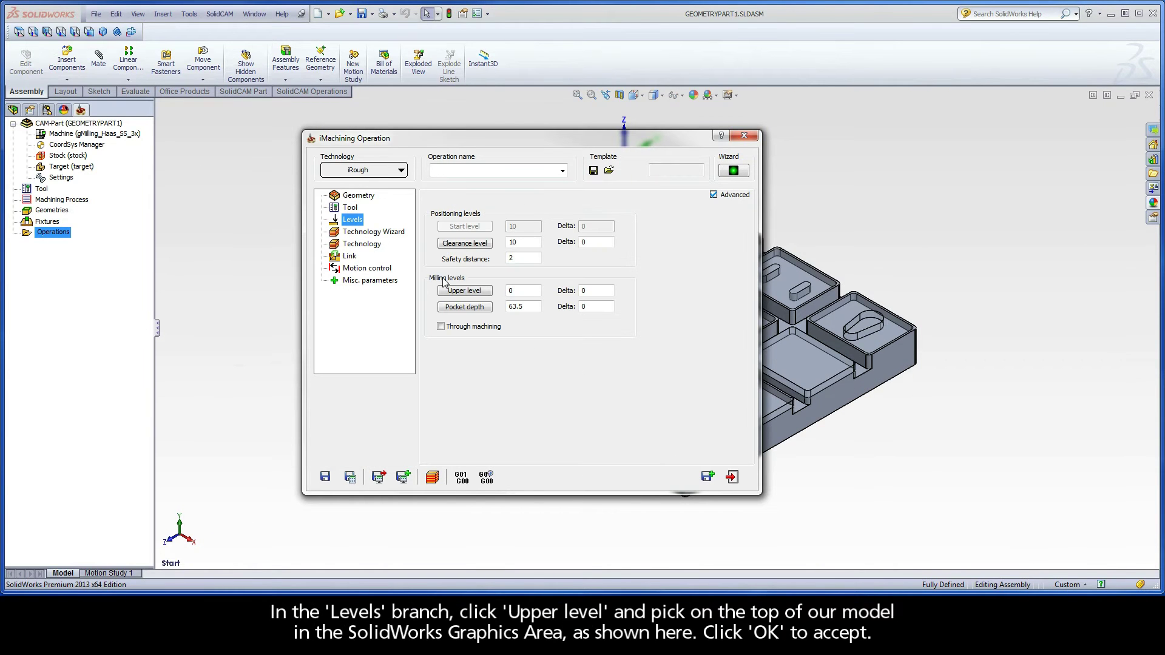
{"action": "left_click", "coordinate": [465, 292]}
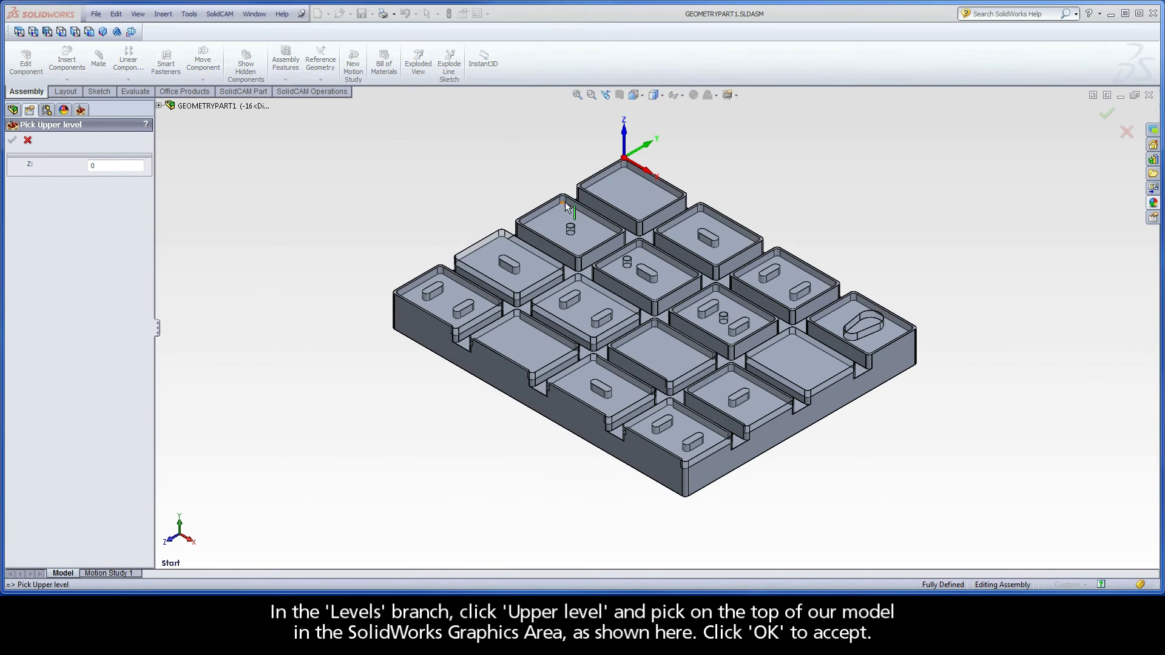
{"action": "left_click", "coordinate": [581, 186]}
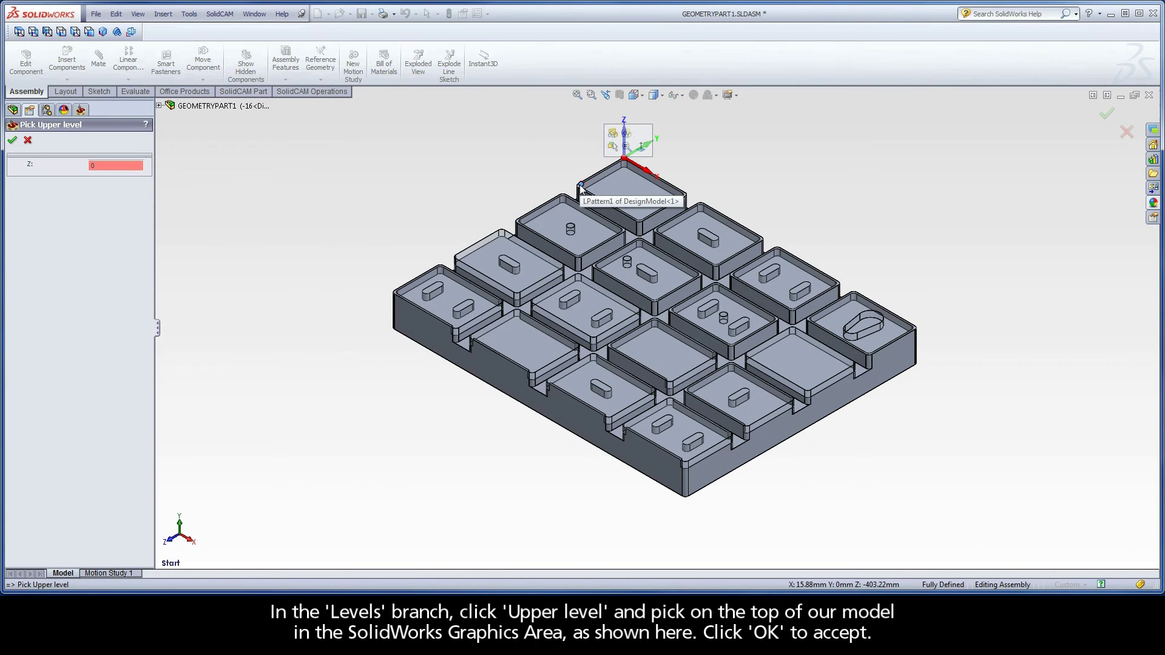
{"action": "left_click", "coordinate": [13, 142]}
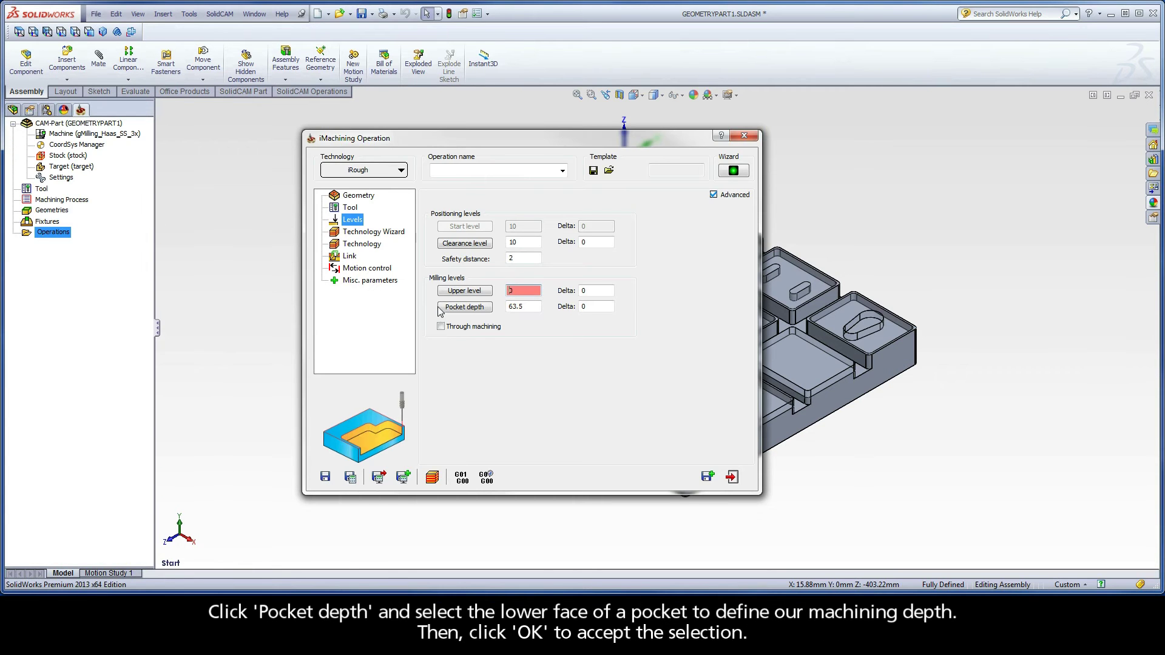
{"action": "left_click", "coordinate": [463, 308]}
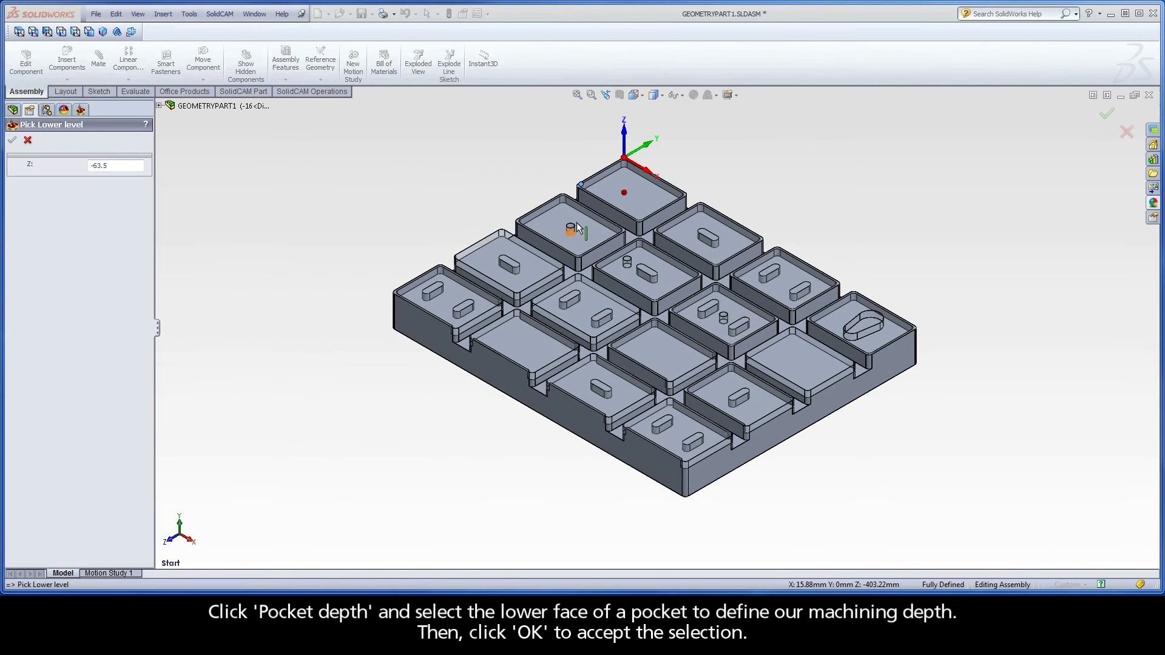
{"action": "left_click", "coordinate": [606, 191]}
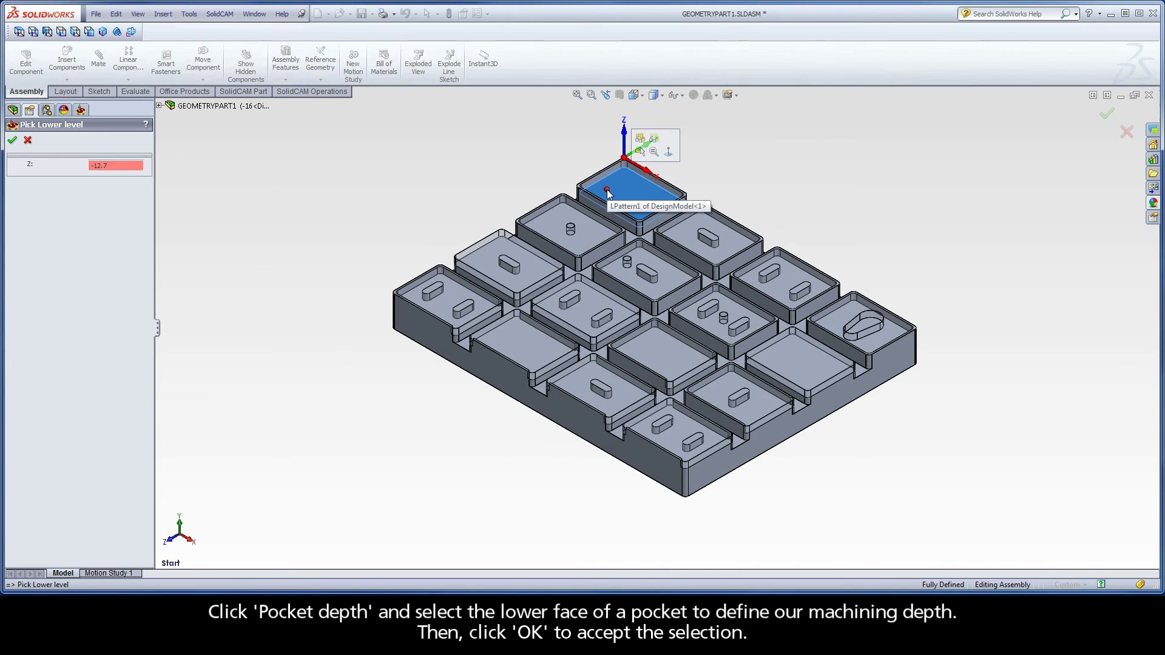
{"action": "left_click", "coordinate": [12, 142]}
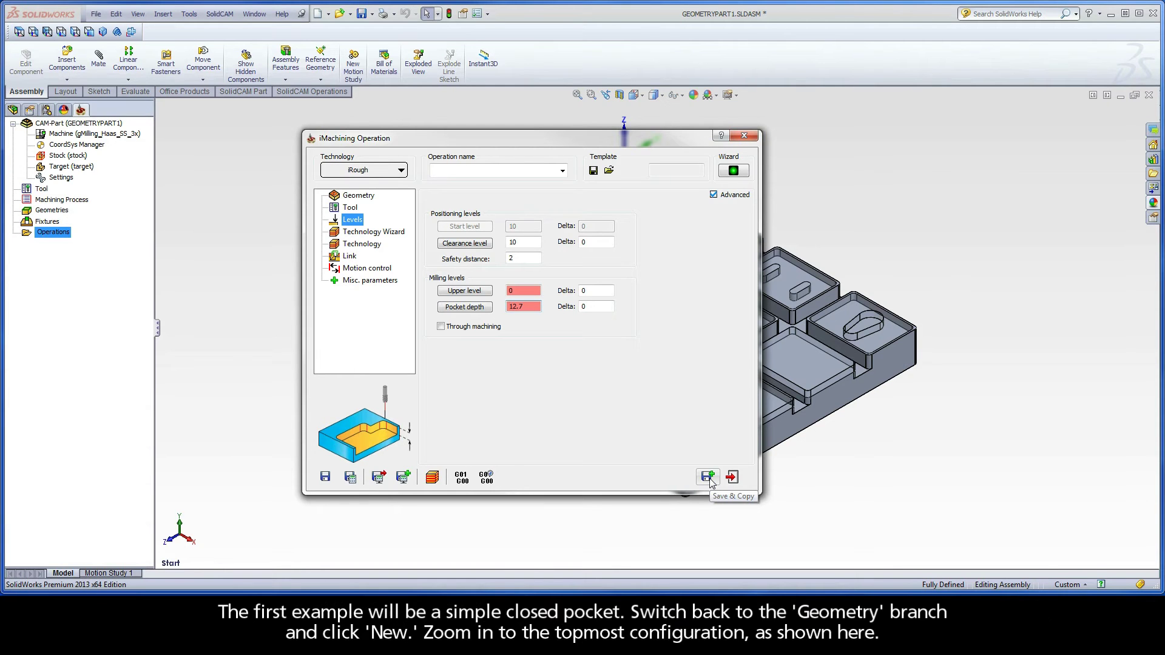
- Create a new geometry for the operation by chaining the topmost pocket's lower contour with Auto-constant Z and accepting the closed chain
{"action": "left_click", "coordinate": [360, 196]}
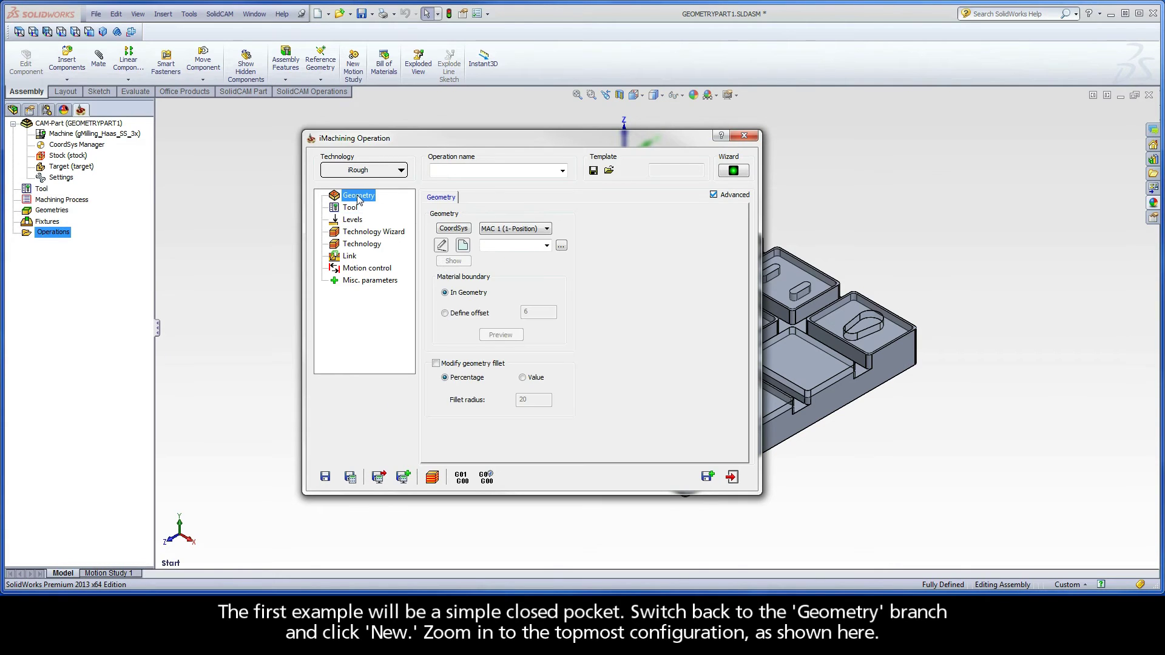
{"action": "left_click", "coordinate": [464, 245]}
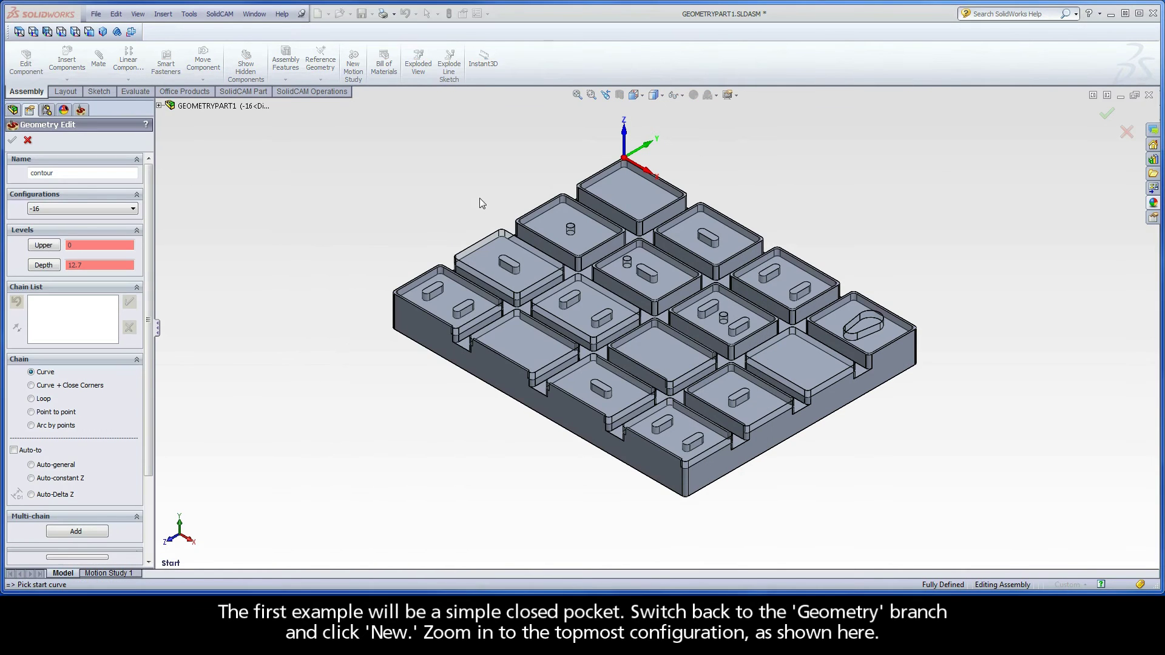
{"action": "scroll", "coordinate": [633, 186], "scroll_direction": "down", "scroll_amount": 3}
{"action": "scroll", "coordinate": [632, 186], "scroll_direction": "down", "scroll_amount": 4}
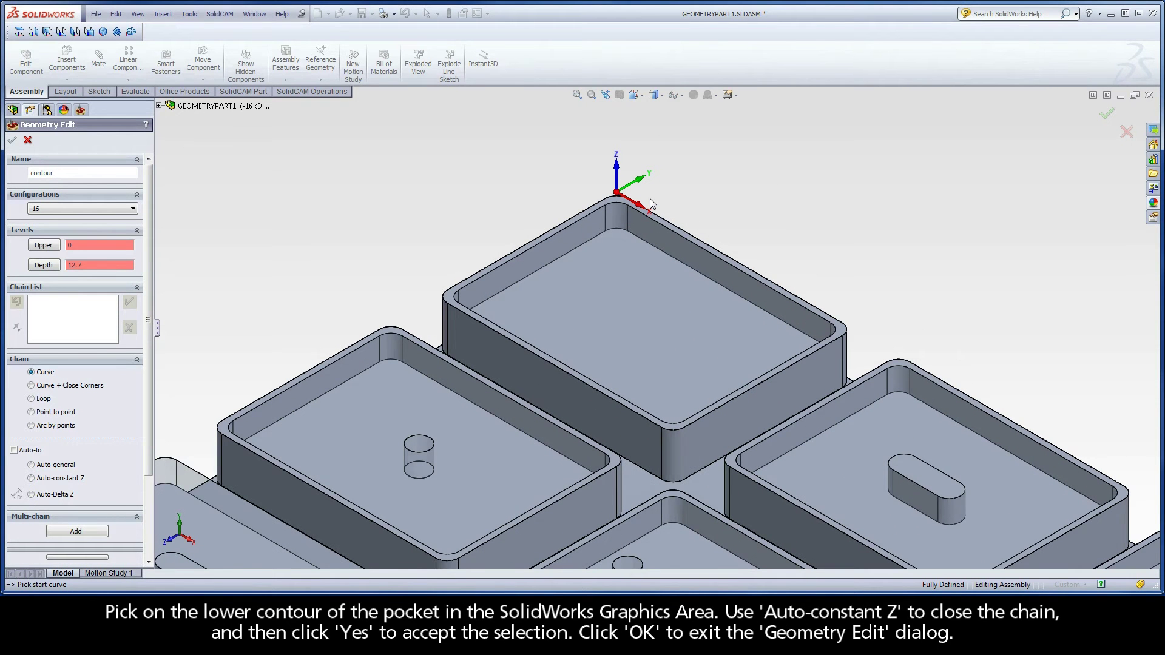
{"action": "left_click", "coordinate": [796, 331]}
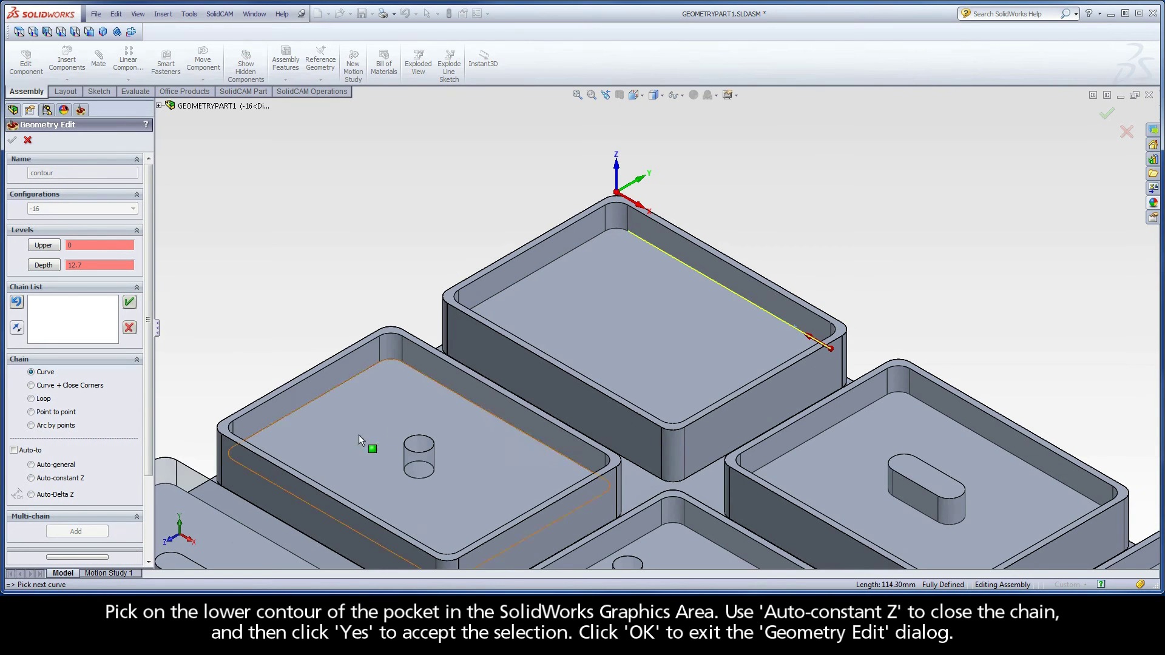
{"action": "left_click", "coordinate": [47, 479]}
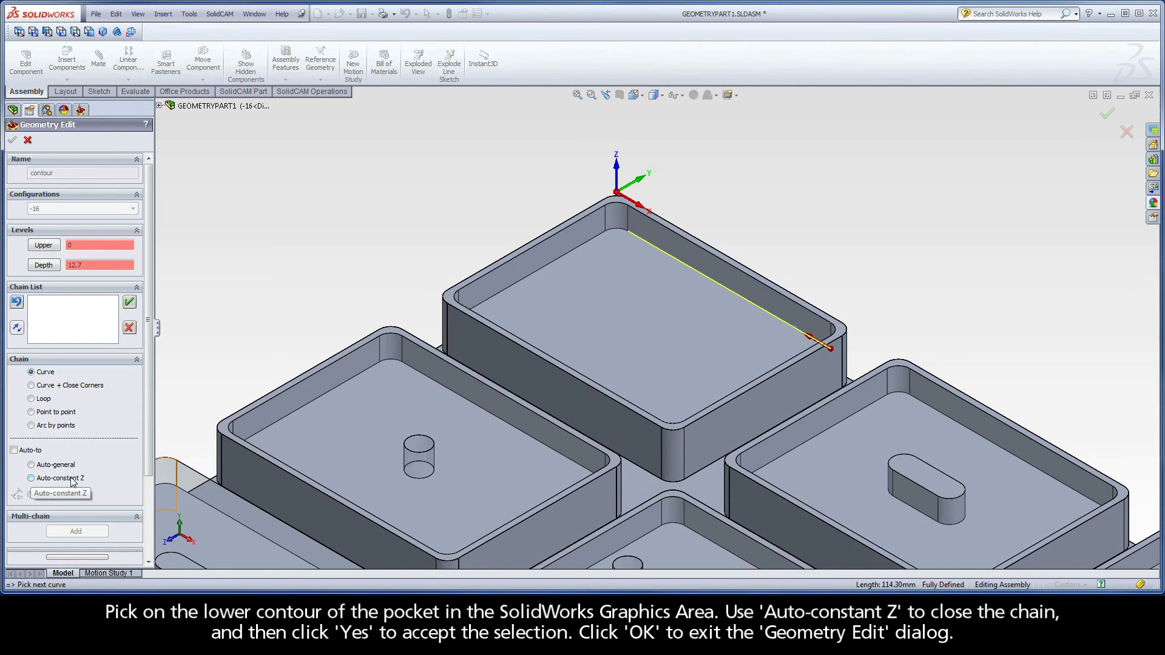
{"action": "left_click", "coordinate": [470, 308]}
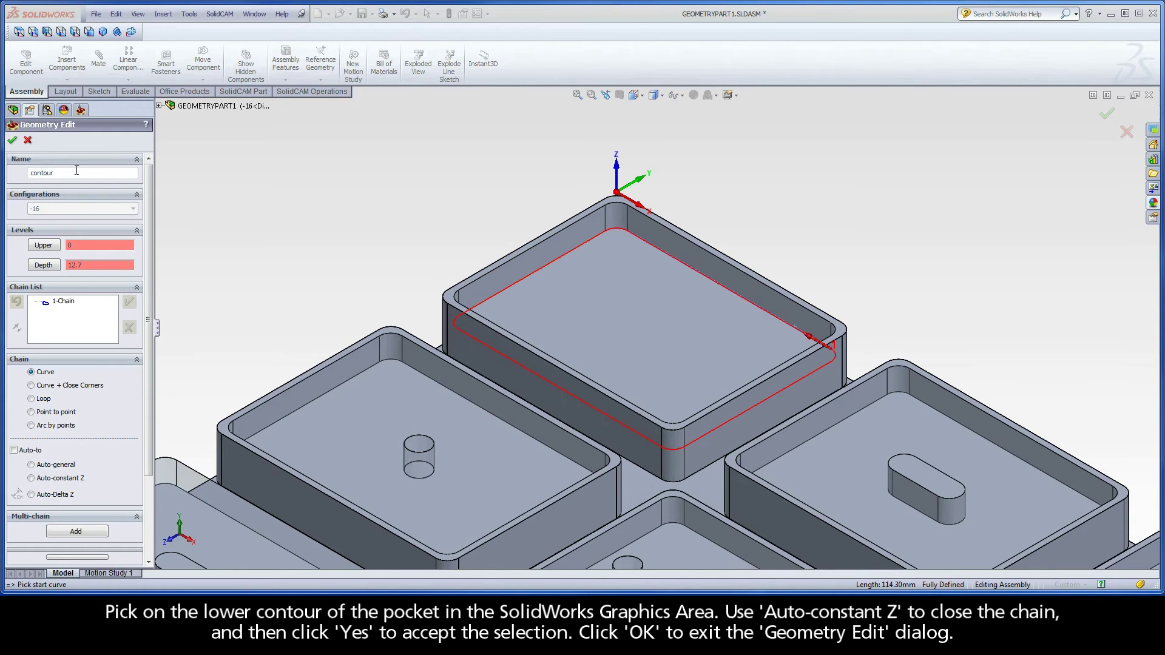
{"action": "left_click", "coordinate": [12, 141]}
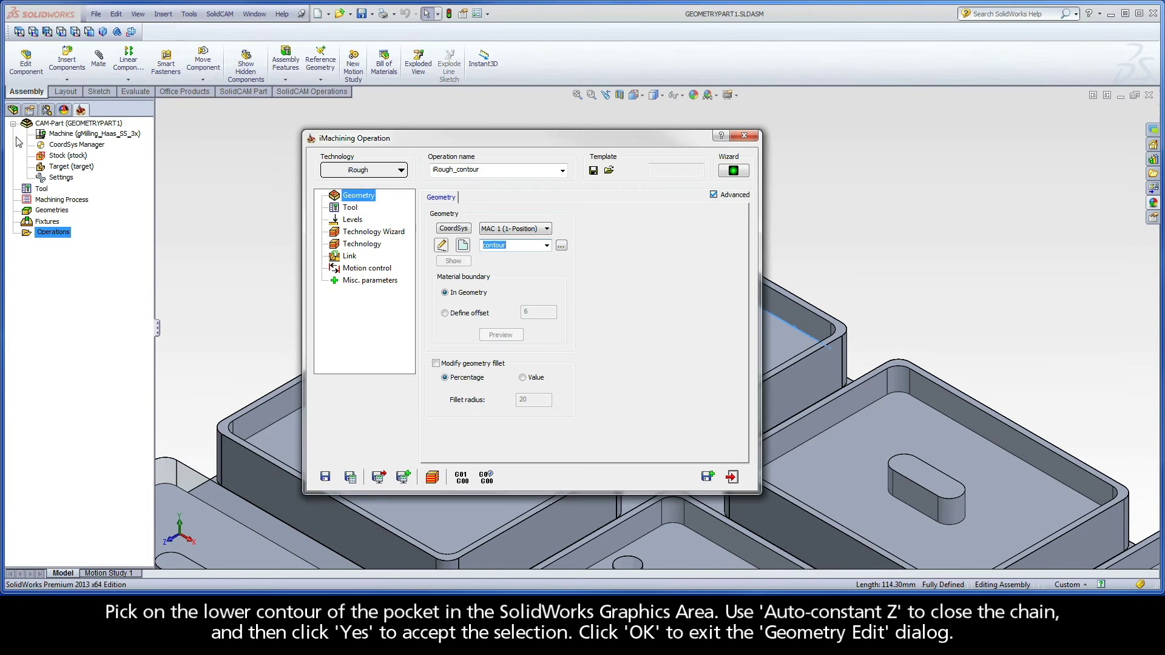
- Save and calculate the iRough_contour operation, and simulate its wireframe tool path in Host CAD
{"action": "left_click", "coordinate": [350, 477]}
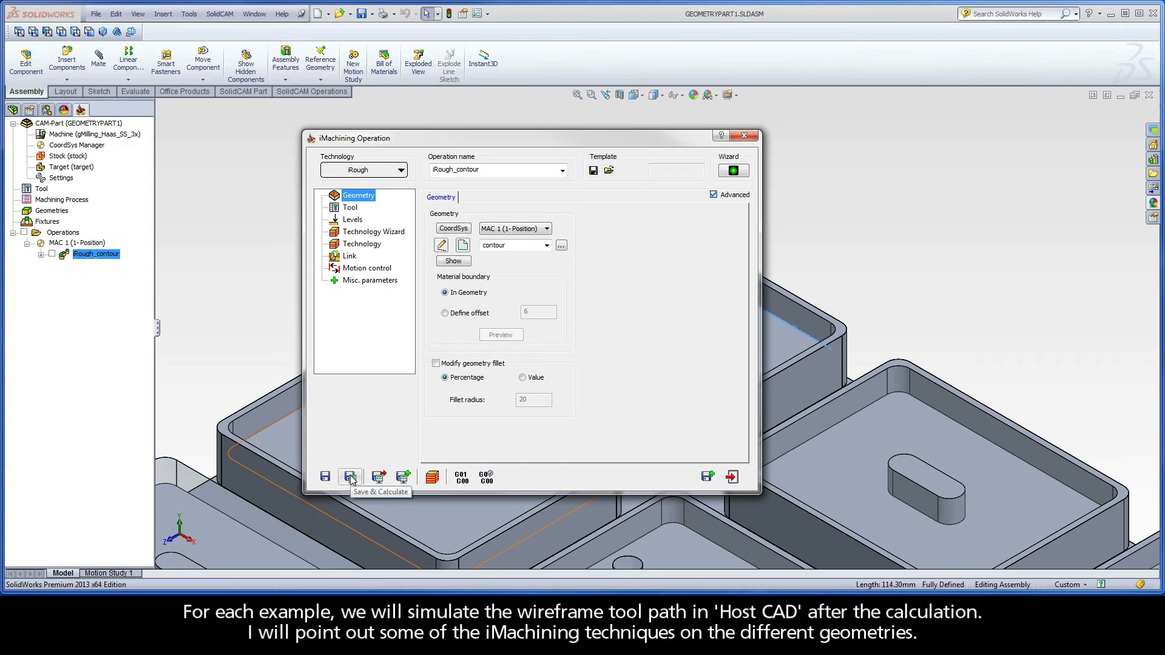
{"action": "left_click", "coordinate": [350, 477]}
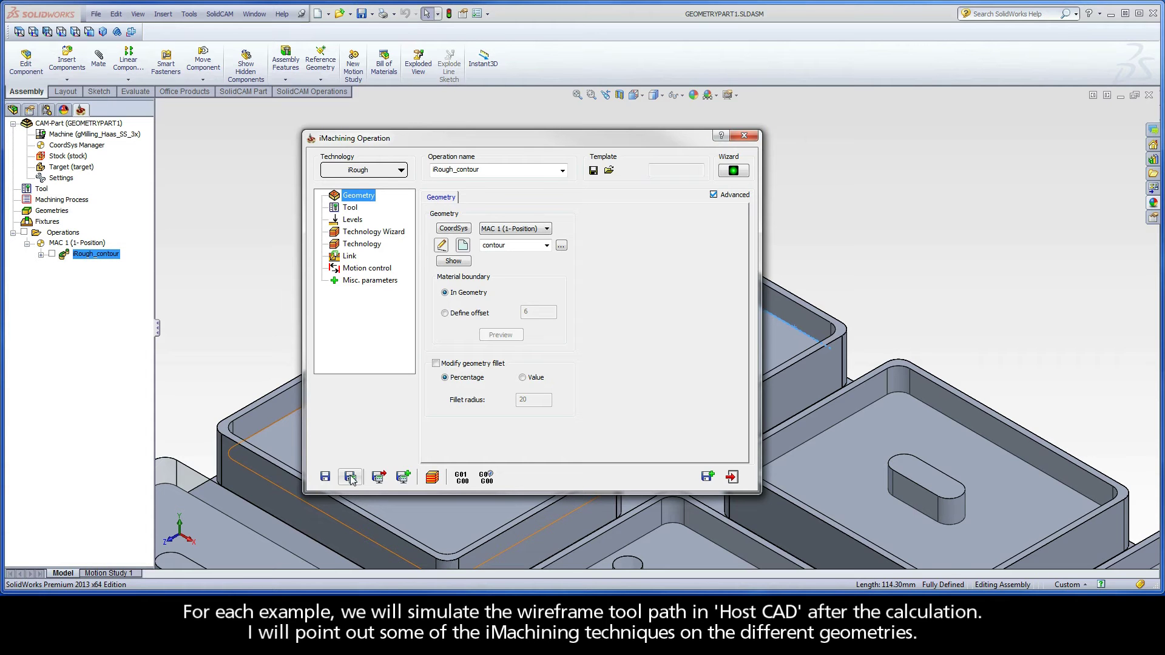
{"action": "left_click", "coordinate": [432, 477]}
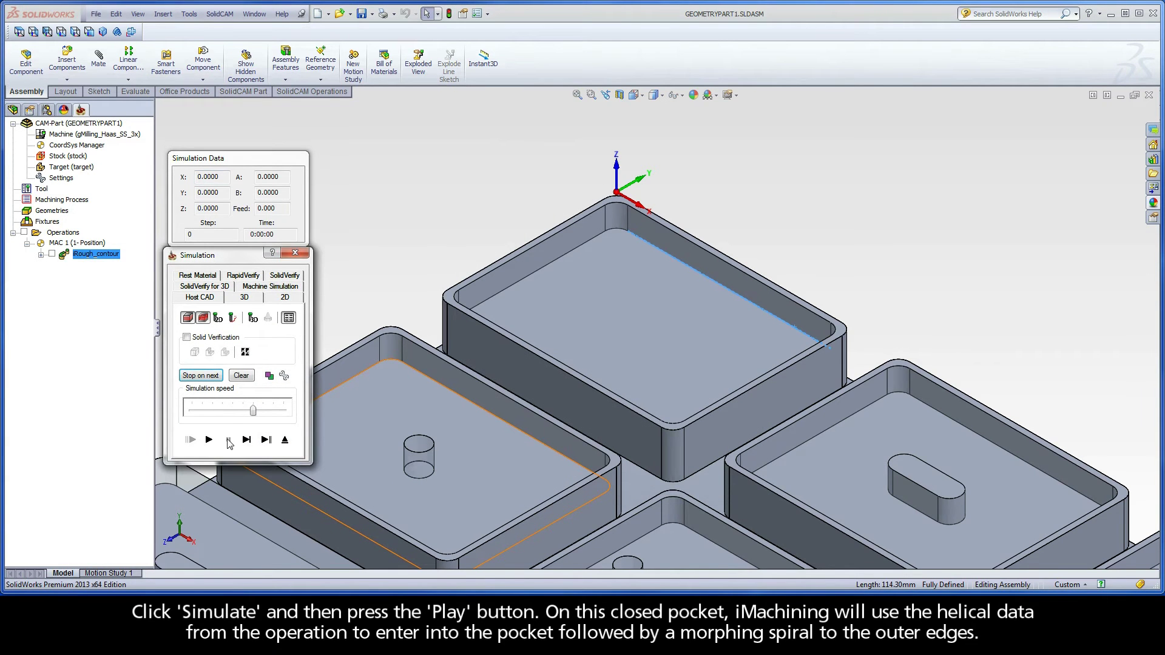
{"action": "left_click", "coordinate": [209, 440]}
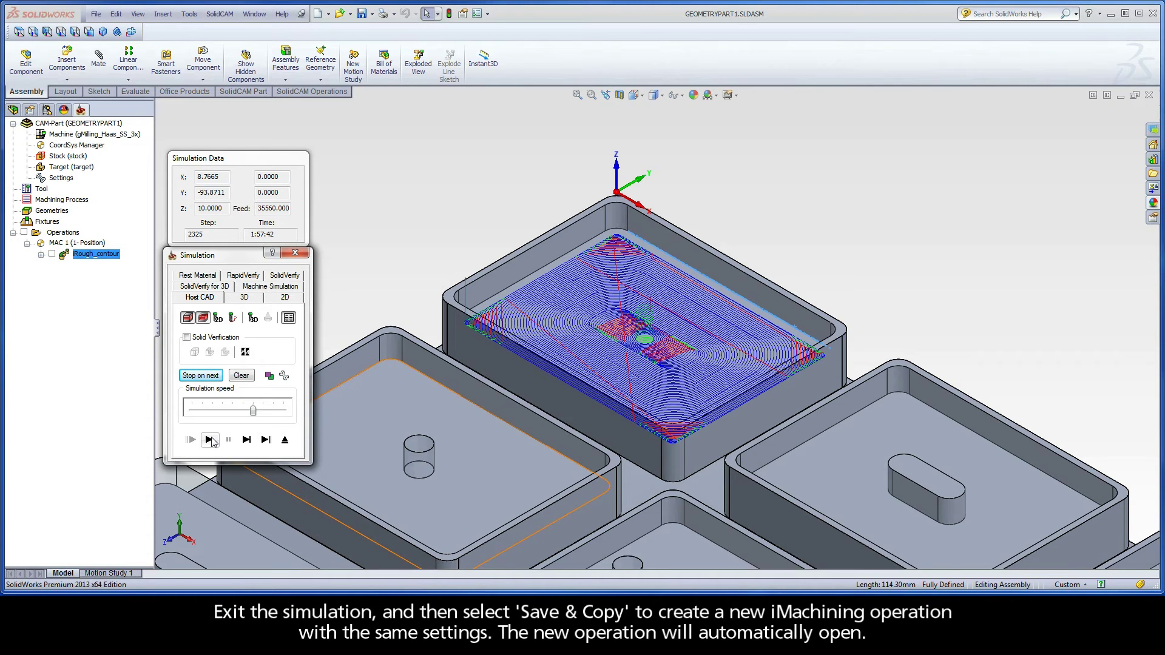
{"action": "left_click", "coordinate": [284, 440]}
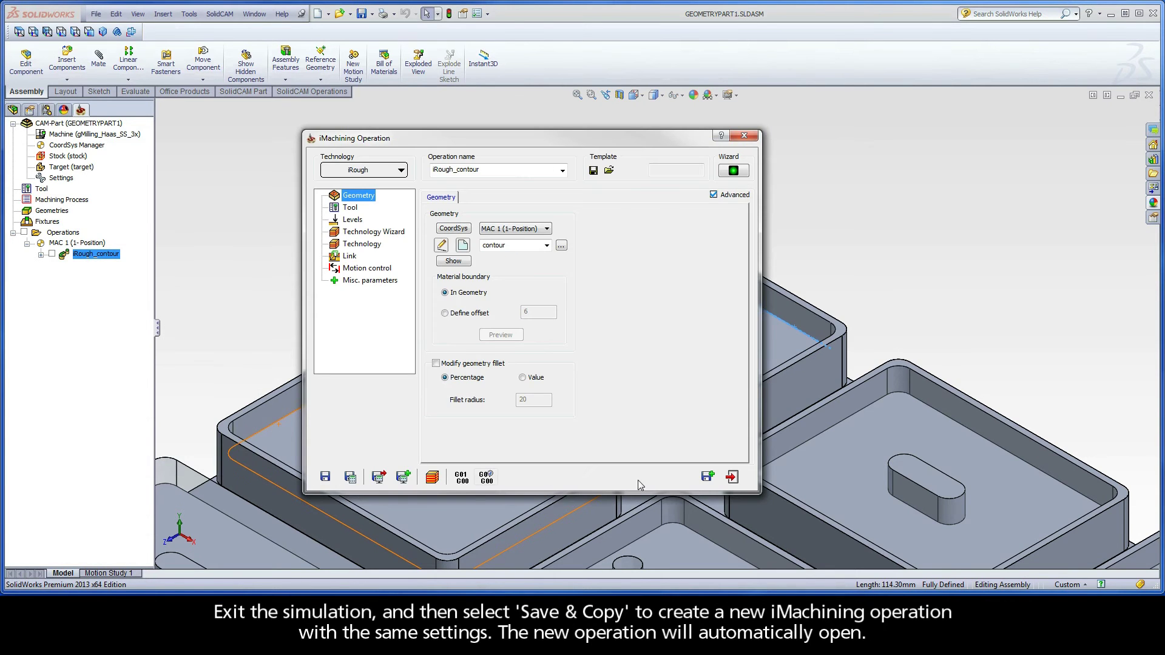
- Save the closed-pocket operation and copy it as a new iMachining operation with the same settings
{"action": "left_click", "coordinate": [708, 477]}
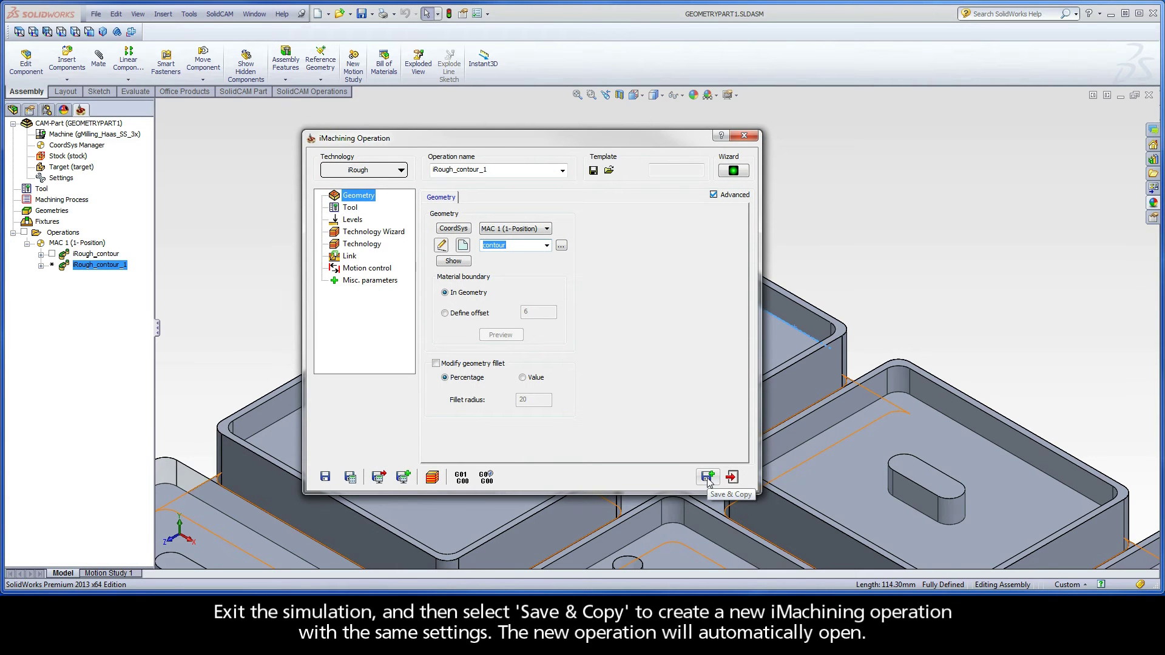
- Create a new geometry by chaining the lower contour of the pocket with a single slot-shaped island, using Auto-constant Z
{"action": "left_click", "coordinate": [463, 245]}
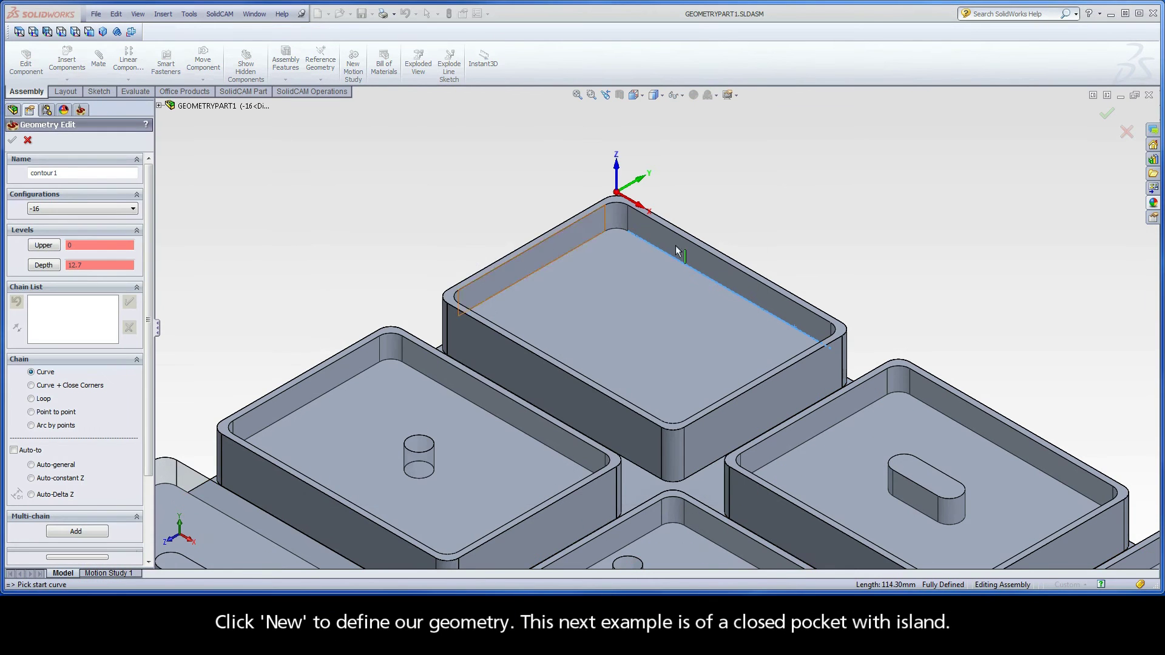
{"action": "middle_click_drag", "start_coordinate": [970, 319], "coordinate": [708, 174], "text": "ctrl"}
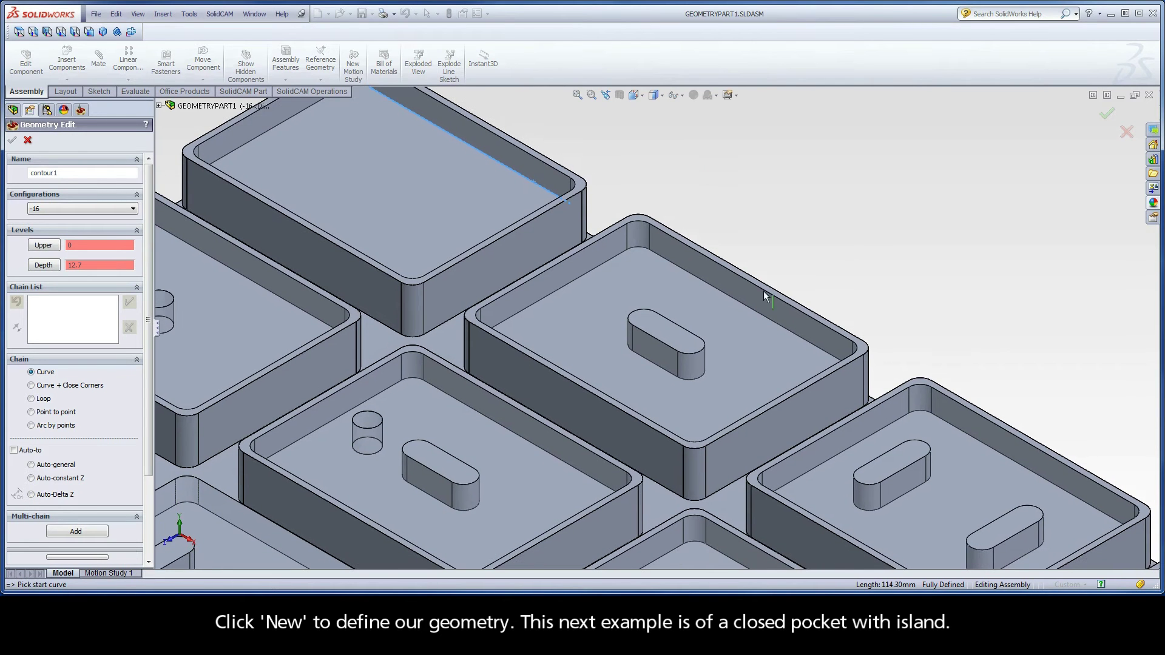
{"action": "left_click", "coordinate": [824, 350]}
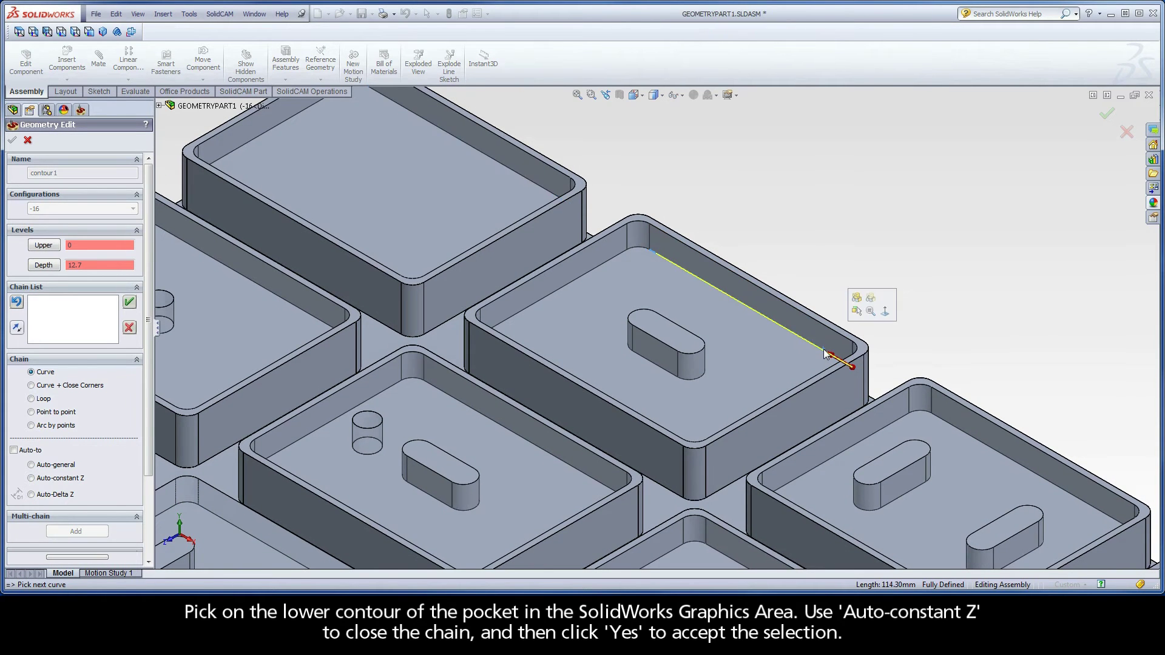
{"action": "left_click", "coordinate": [31, 479]}
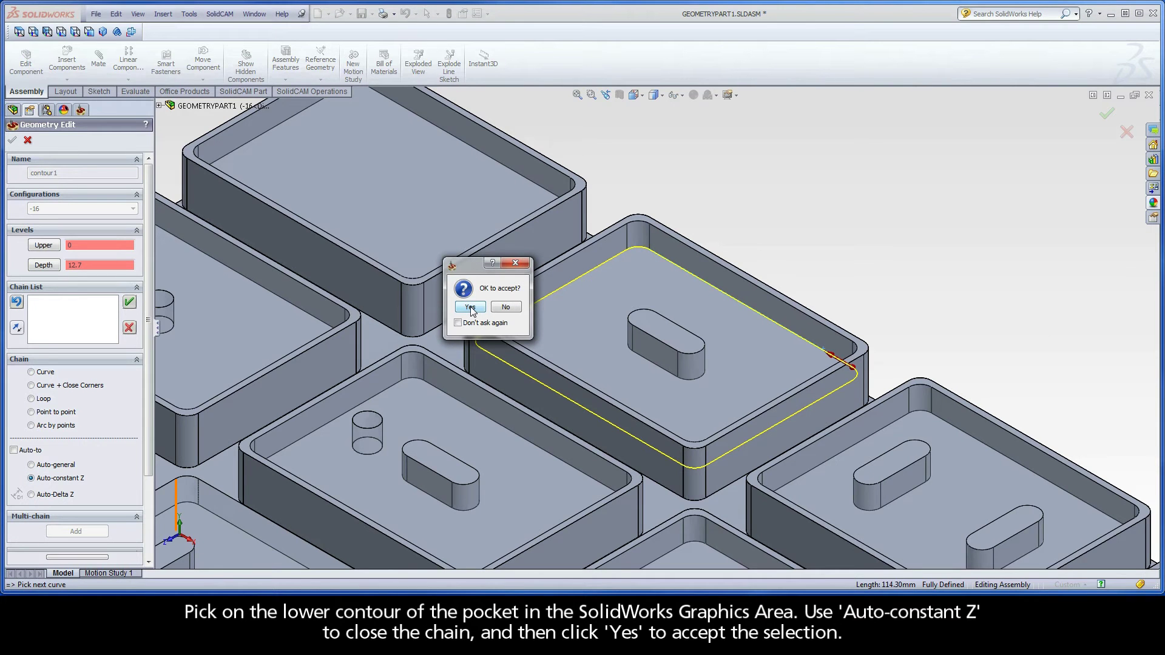
{"action": "left_click", "coordinate": [471, 308]}
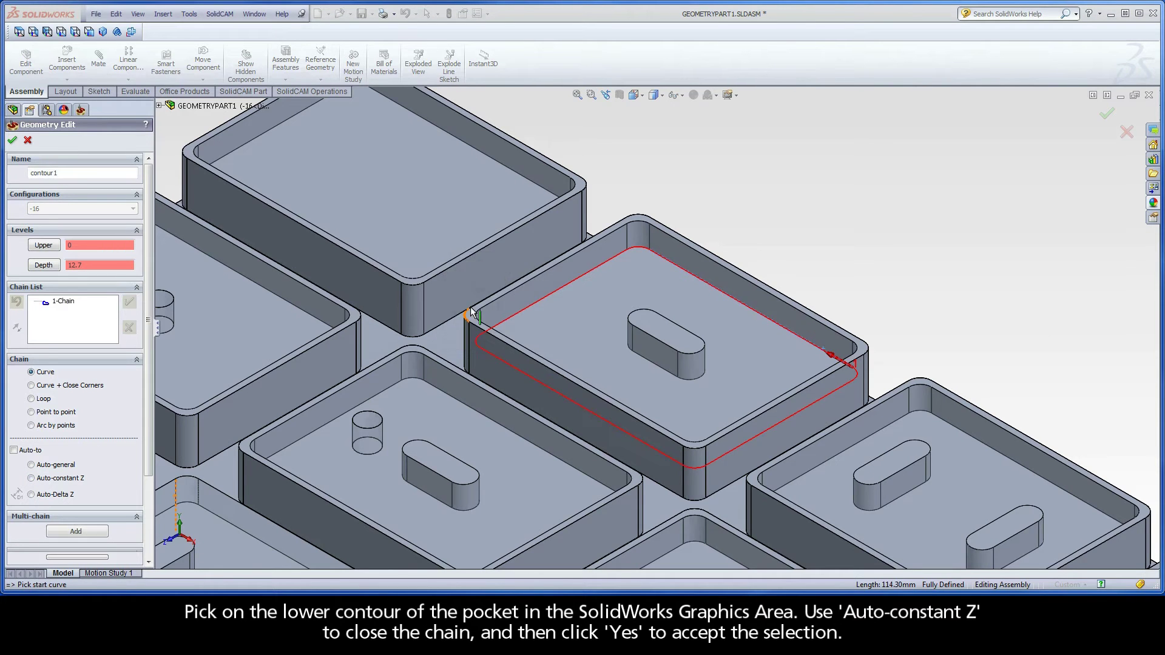
- Add the island's lower contour as a second closed chain with Auto-constant Z and accept the geometry
{"action": "left_click", "coordinate": [662, 370]}
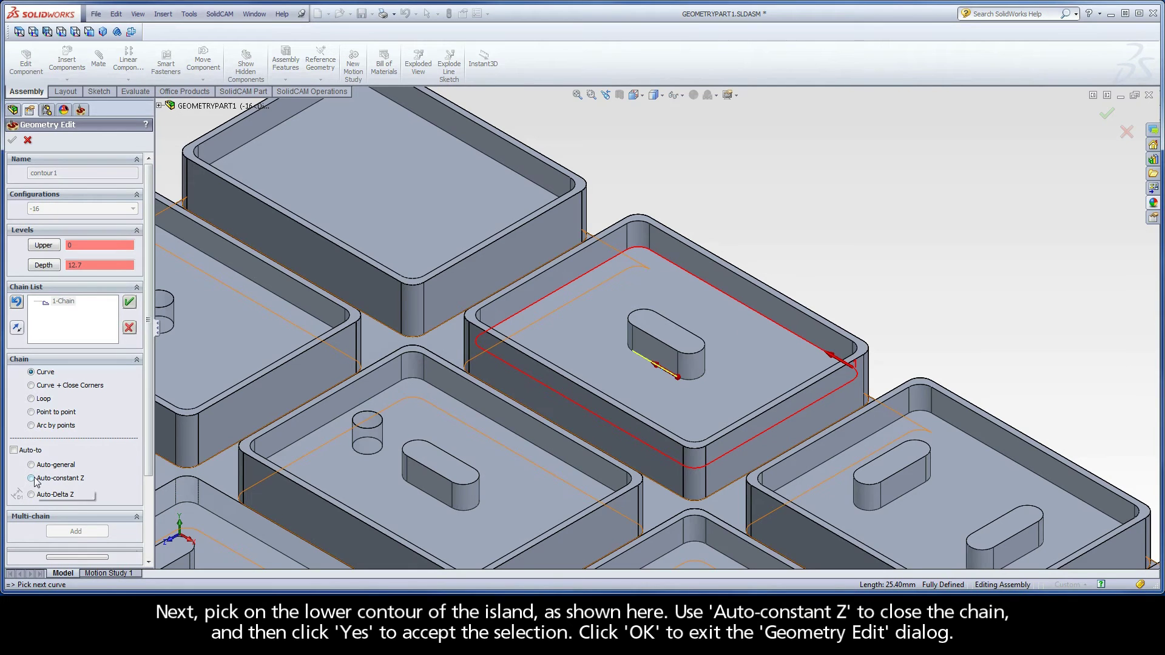
{"action": "left_click", "coordinate": [84, 479]}
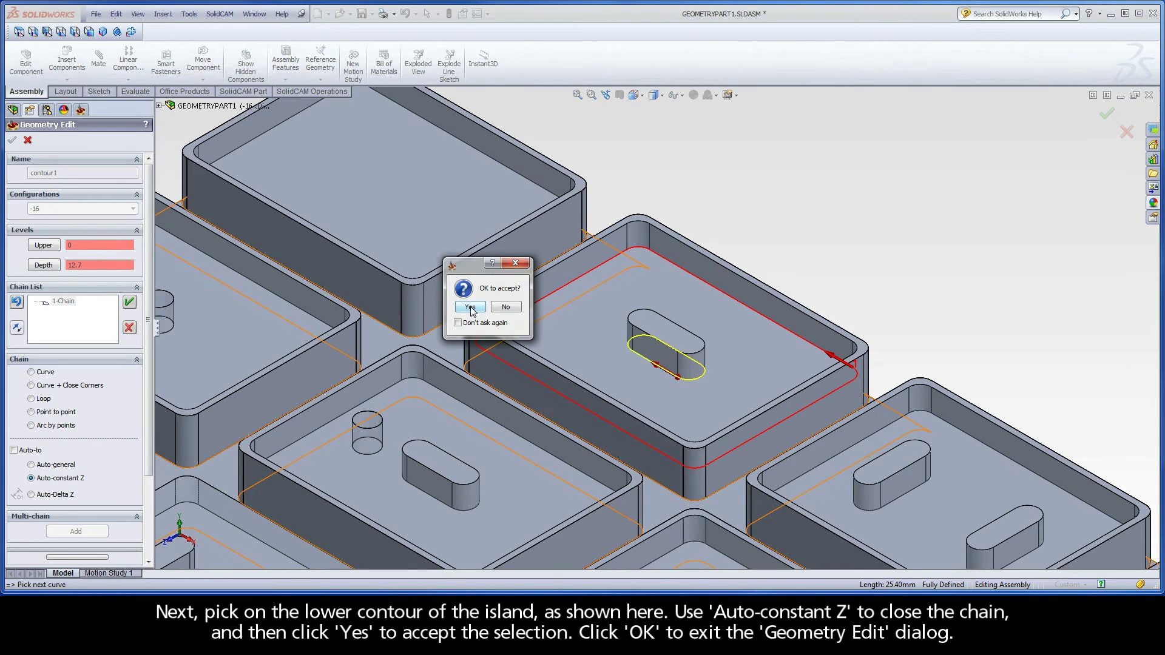
{"action": "left_click", "coordinate": [470, 308]}
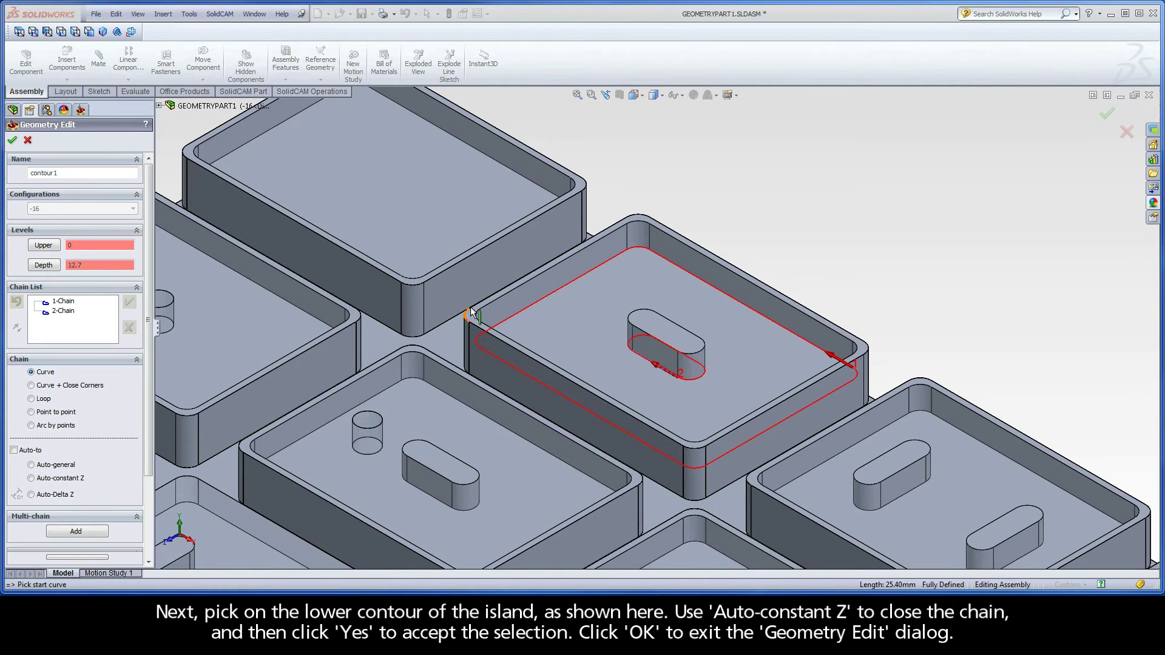
{"action": "left_click", "coordinate": [13, 141]}
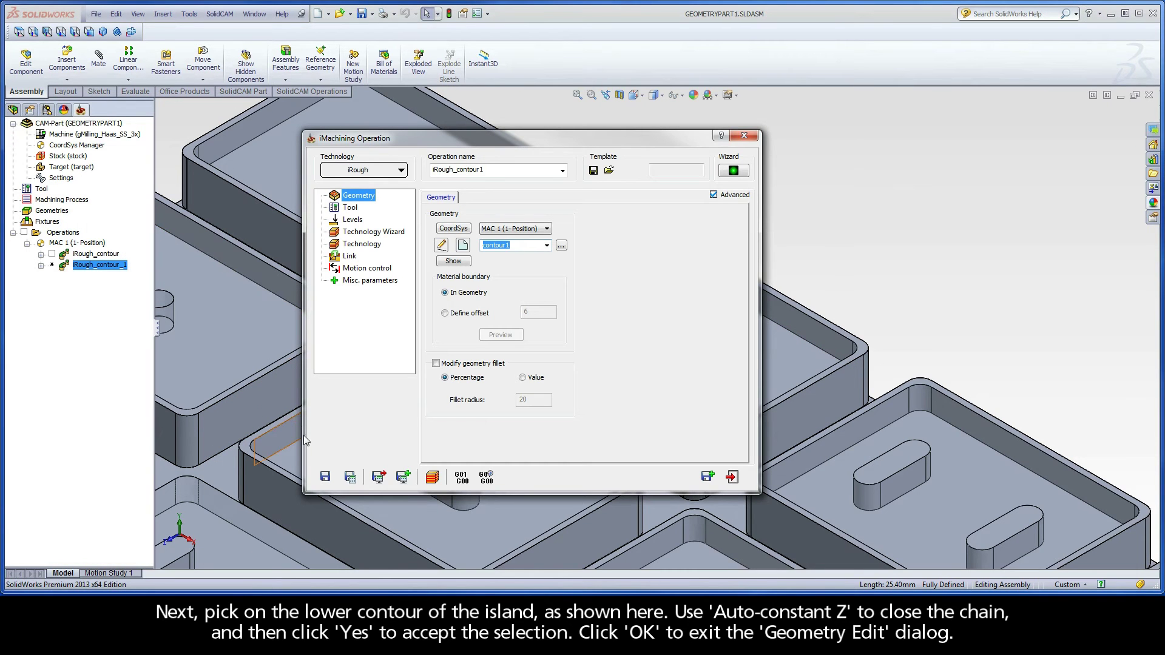
- Save and calculate the single-island pocket operation, play its tool path simulation in Host CAD and exit the simulation
{"action": "left_click", "coordinate": [350, 477]}
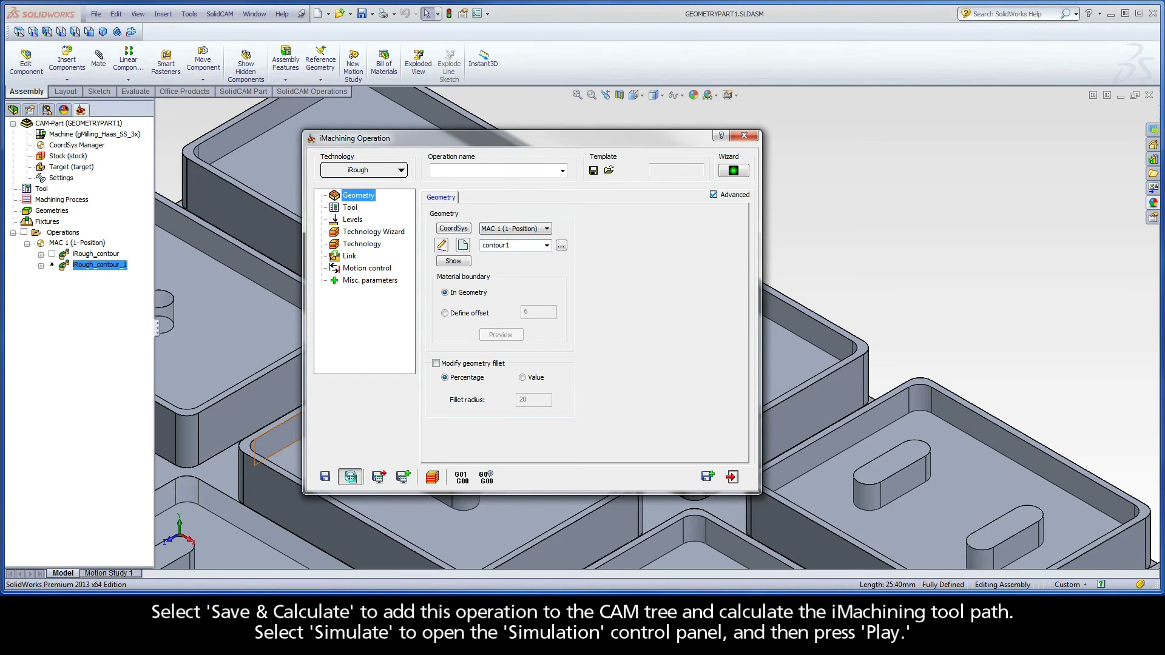
{"action": "left_click", "coordinate": [432, 476]}
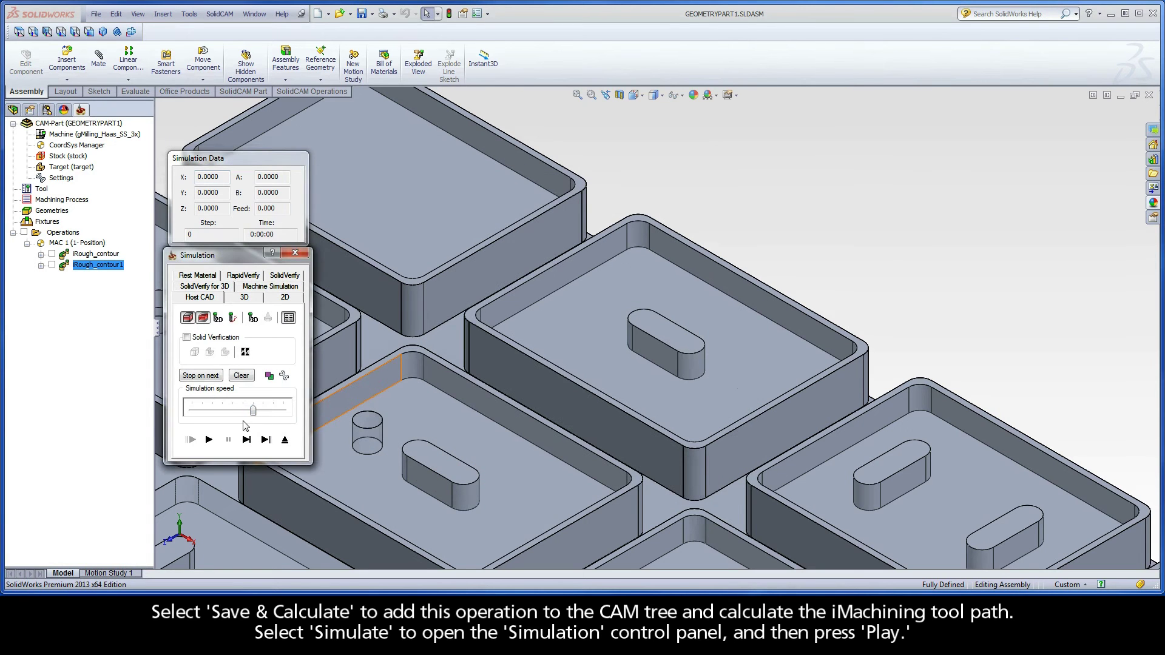
{"action": "left_click", "coordinate": [213, 443]}
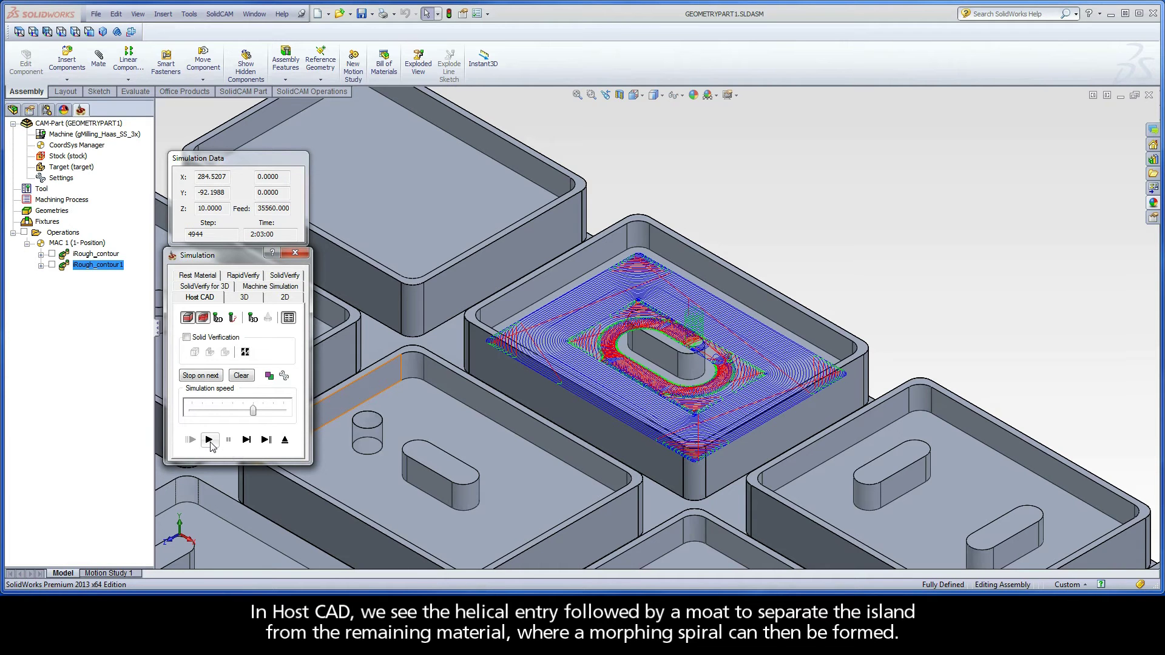
{"action": "left_click", "coordinate": [285, 441]}
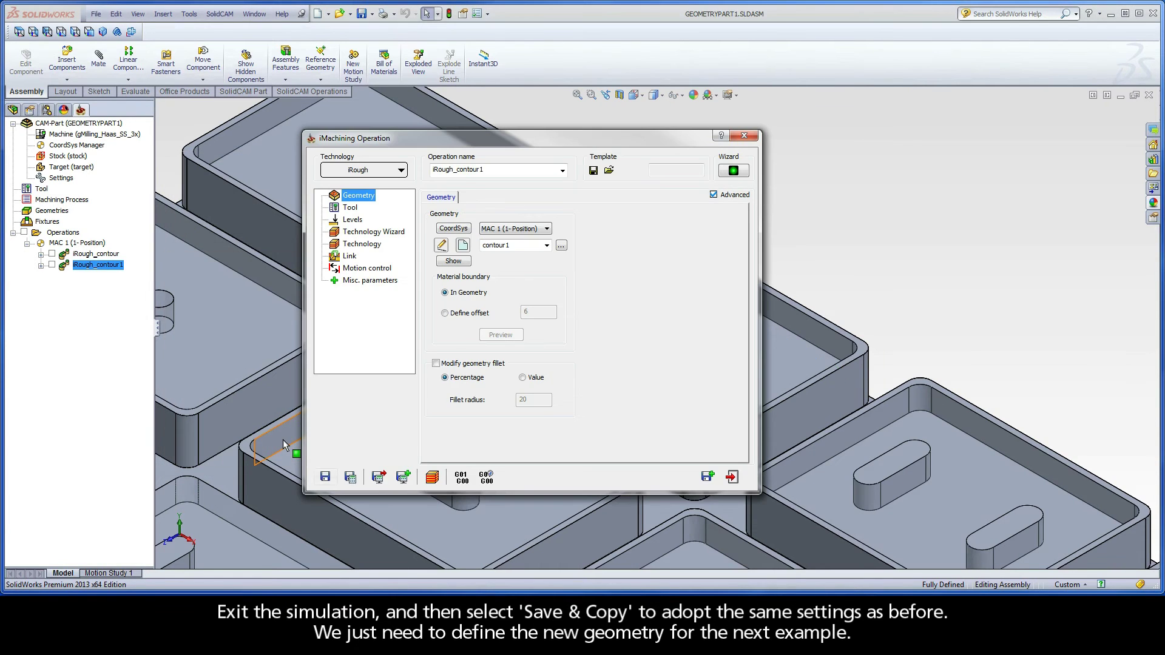
- Save and copy the operation, and start a new geometry by chaining the two-island pocket's lower contour with Auto-constant Z
{"action": "left_click", "coordinate": [705, 477]}
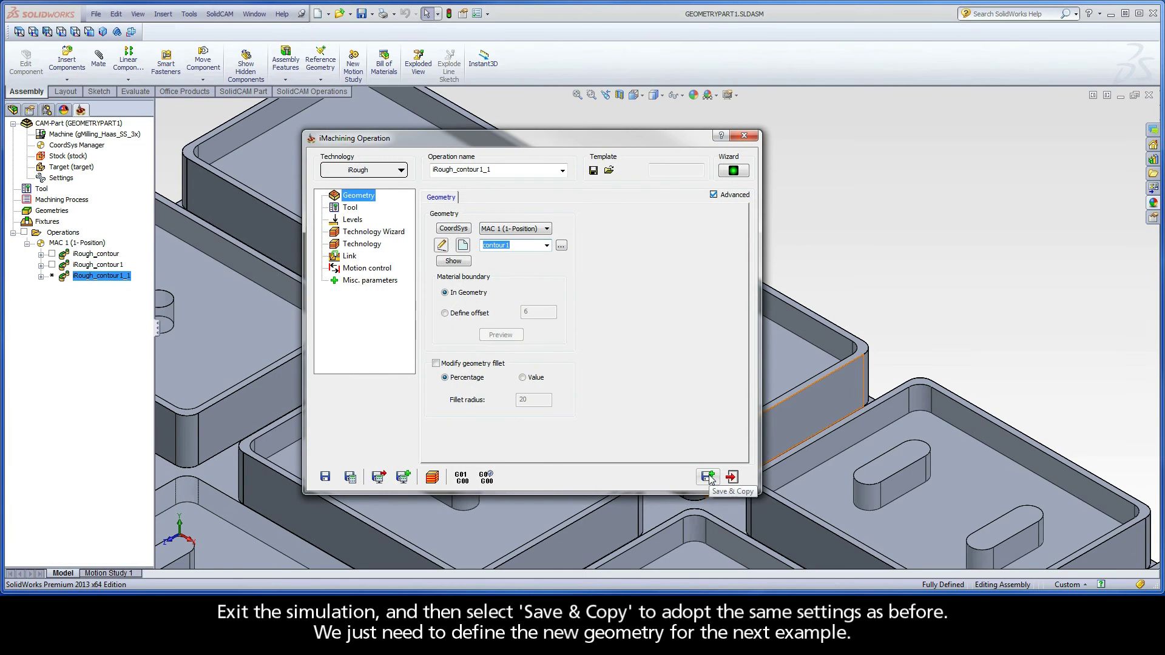
{"action": "left_click", "coordinate": [463, 245]}
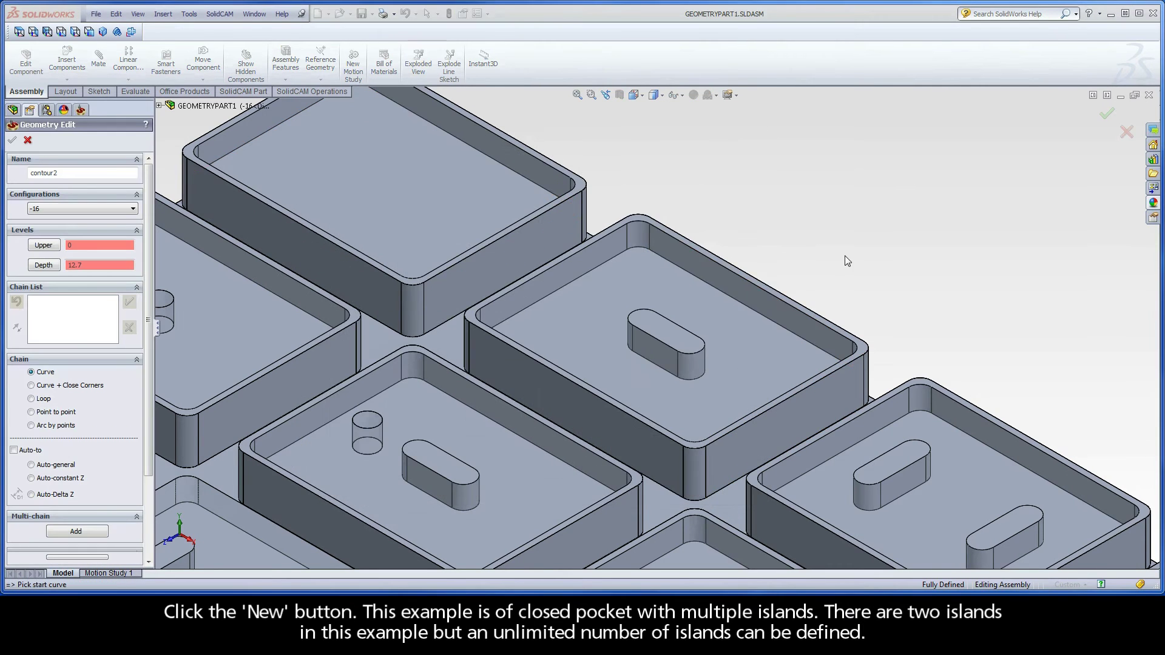
{"action": "middle_click_drag", "start_coordinate": [1025, 389], "coordinate": [721, 204], "text": "ctrl"}
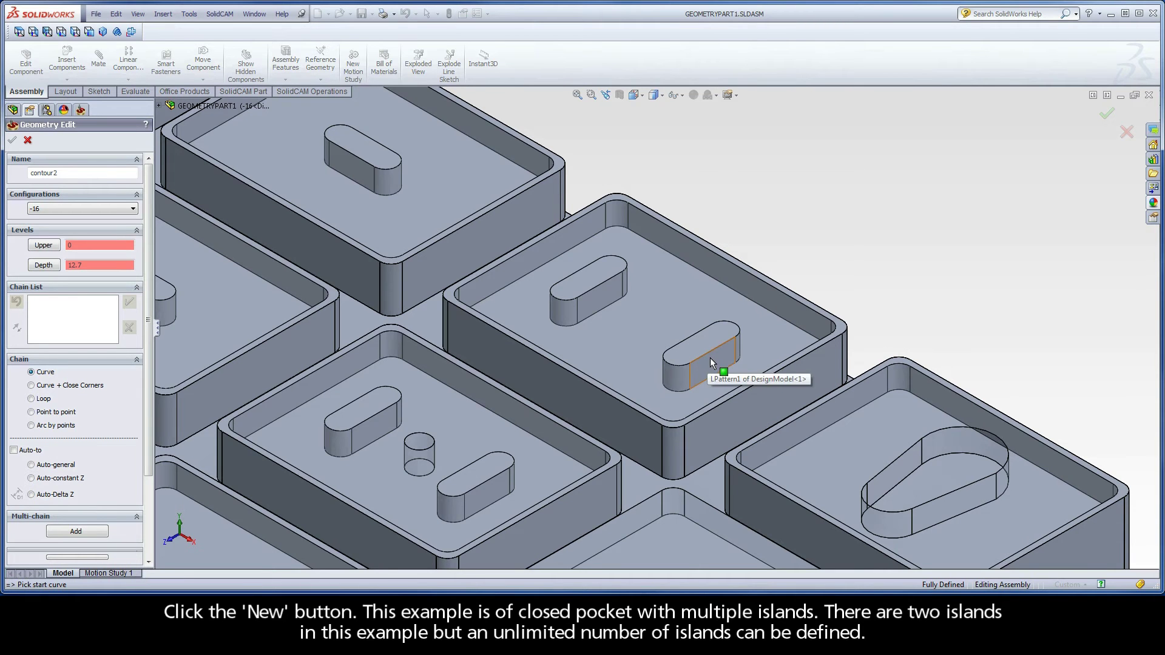
{"action": "left_click", "coordinate": [802, 329]}
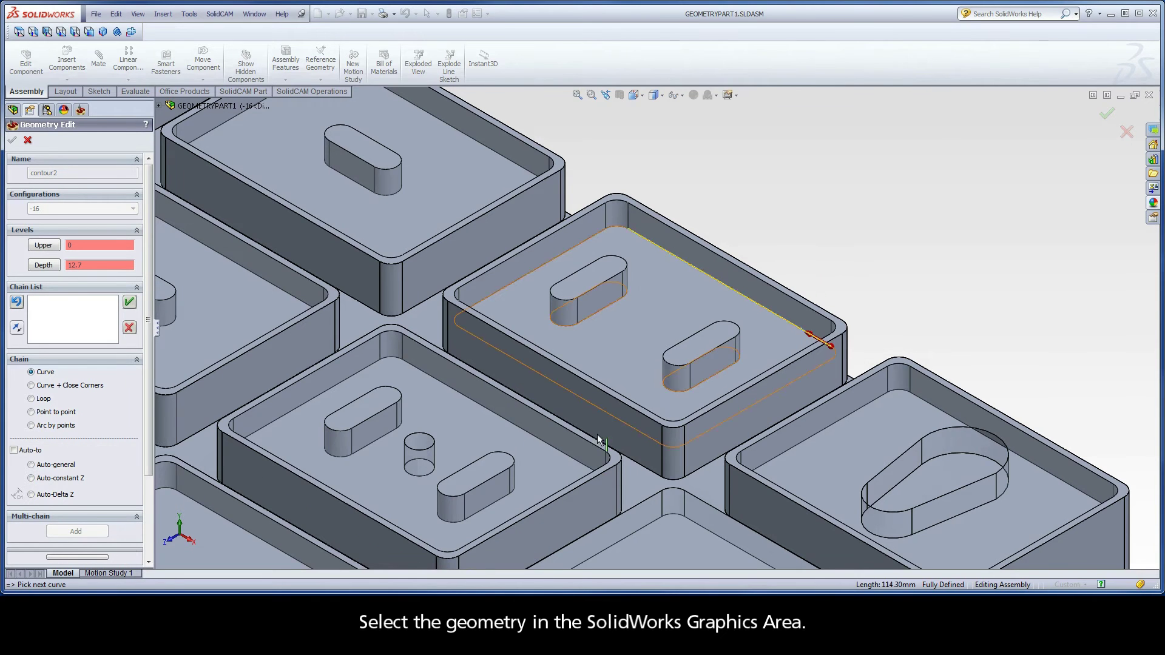
{"action": "left_click", "coordinate": [50, 481]}
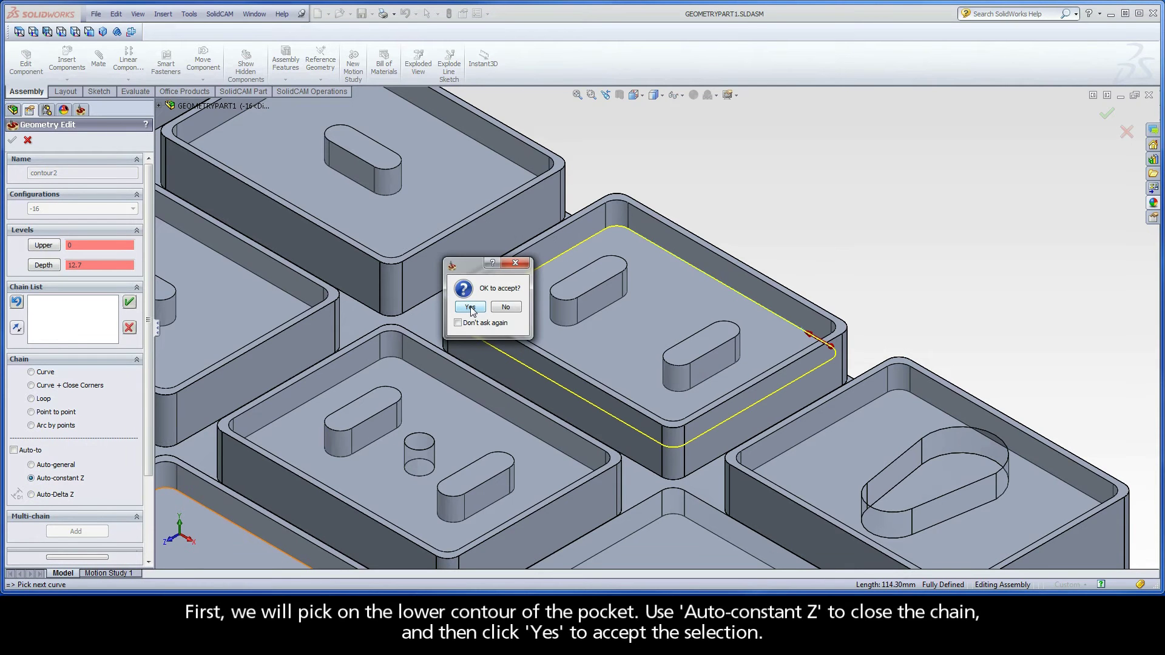
{"action": "left_click", "coordinate": [470, 307]}
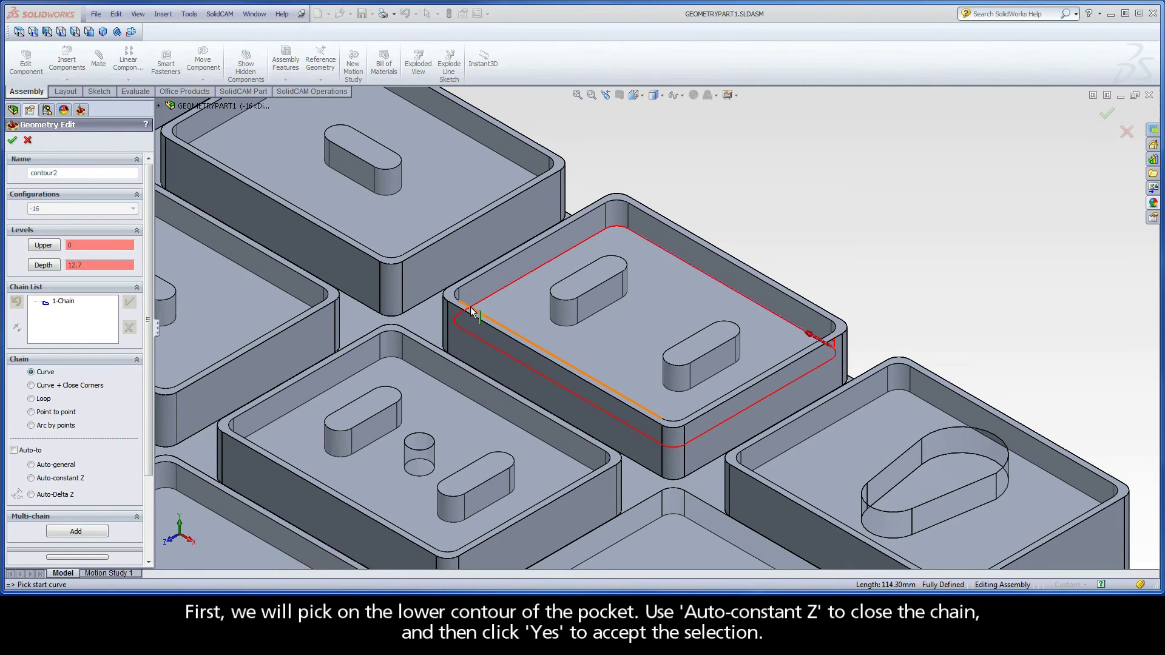
- Chain the lower contours of both islands with Auto-constant Z and accept the three-chain geometry
{"action": "left_click", "coordinate": [614, 310]}
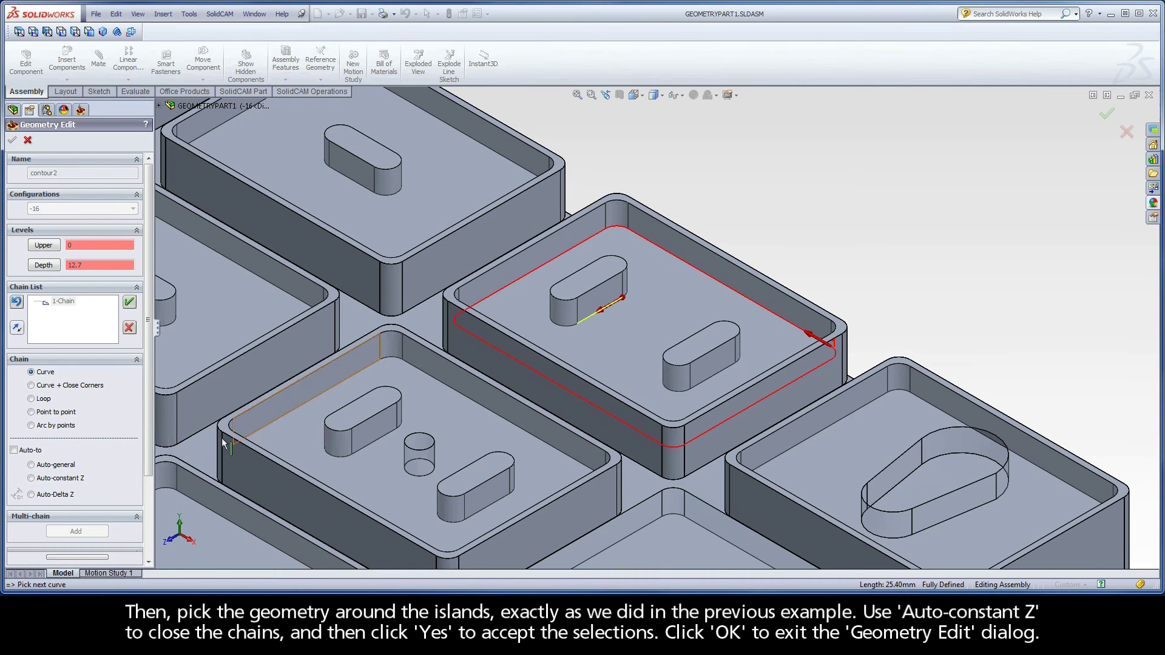
{"action": "left_click", "coordinate": [50, 479]}
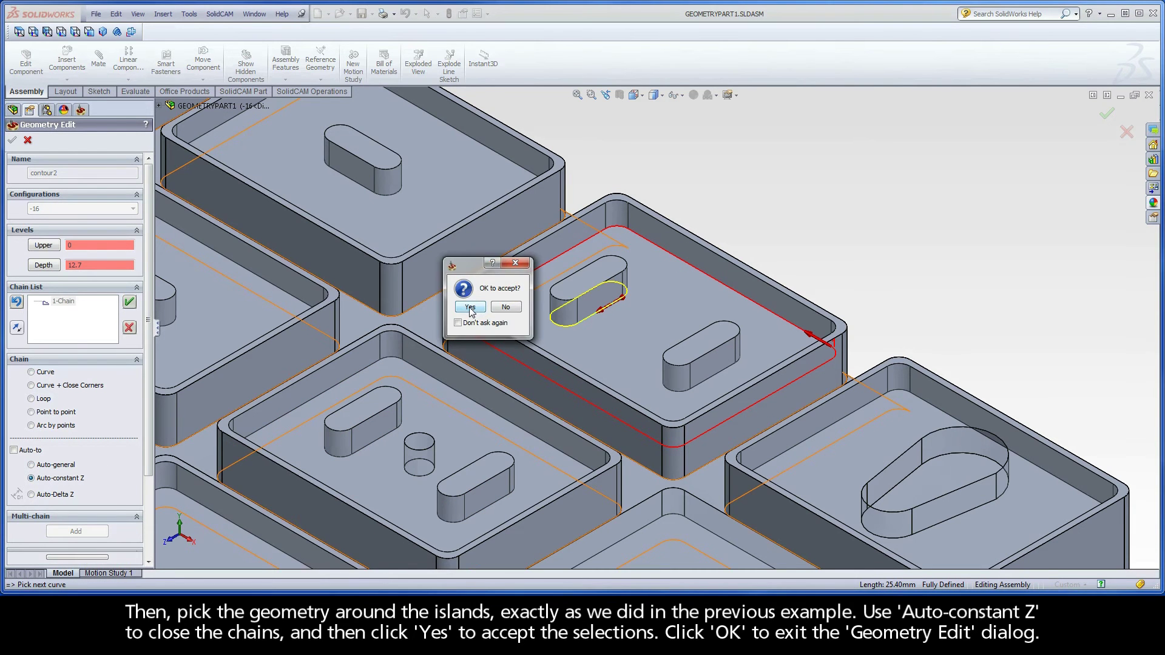
{"action": "left_click", "coordinate": [470, 309]}
{"action": "left_click", "coordinate": [722, 372]}
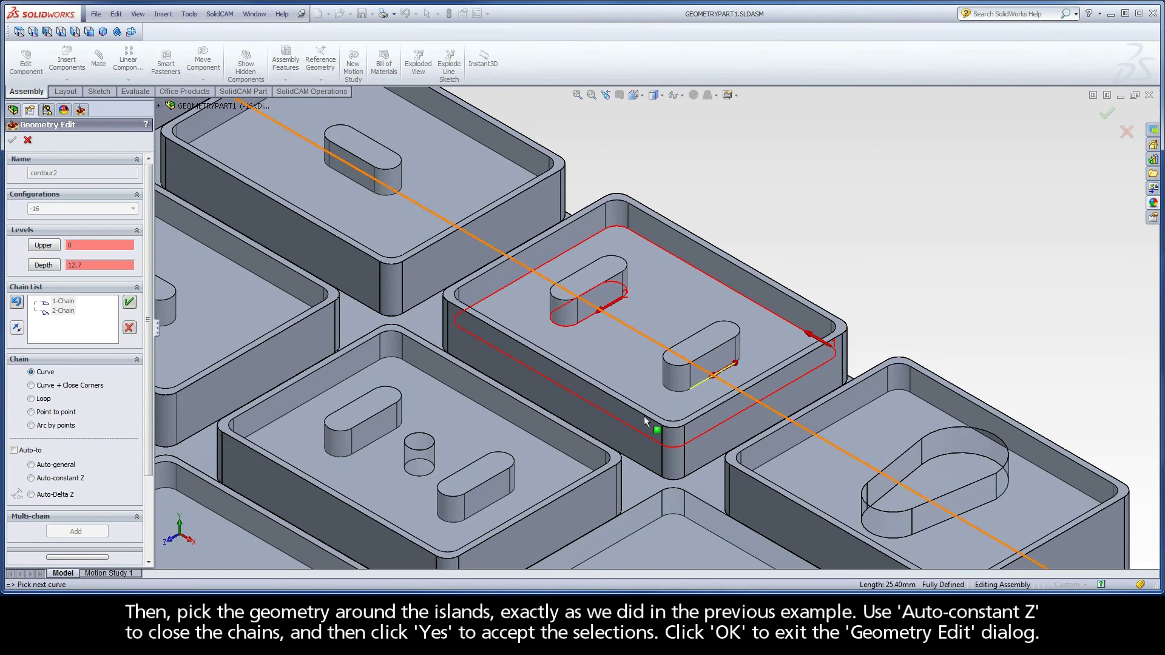
{"action": "left_click", "coordinate": [49, 478]}
{"action": "left_click", "coordinate": [470, 308]}
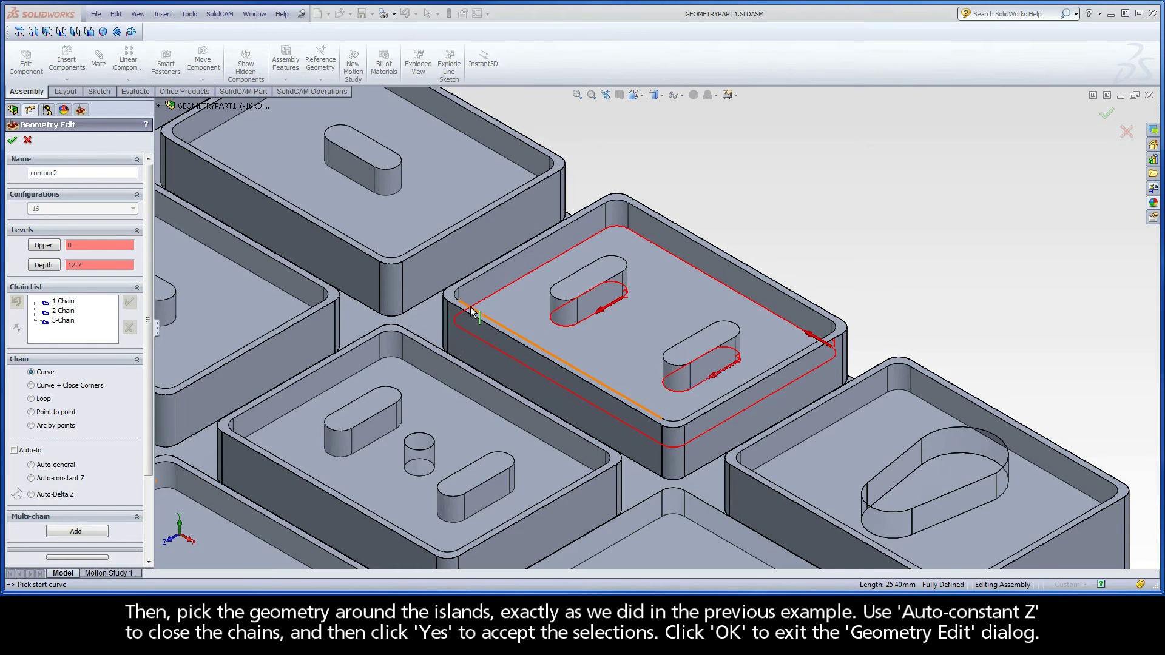
{"action": "left_click", "coordinate": [11, 141]}
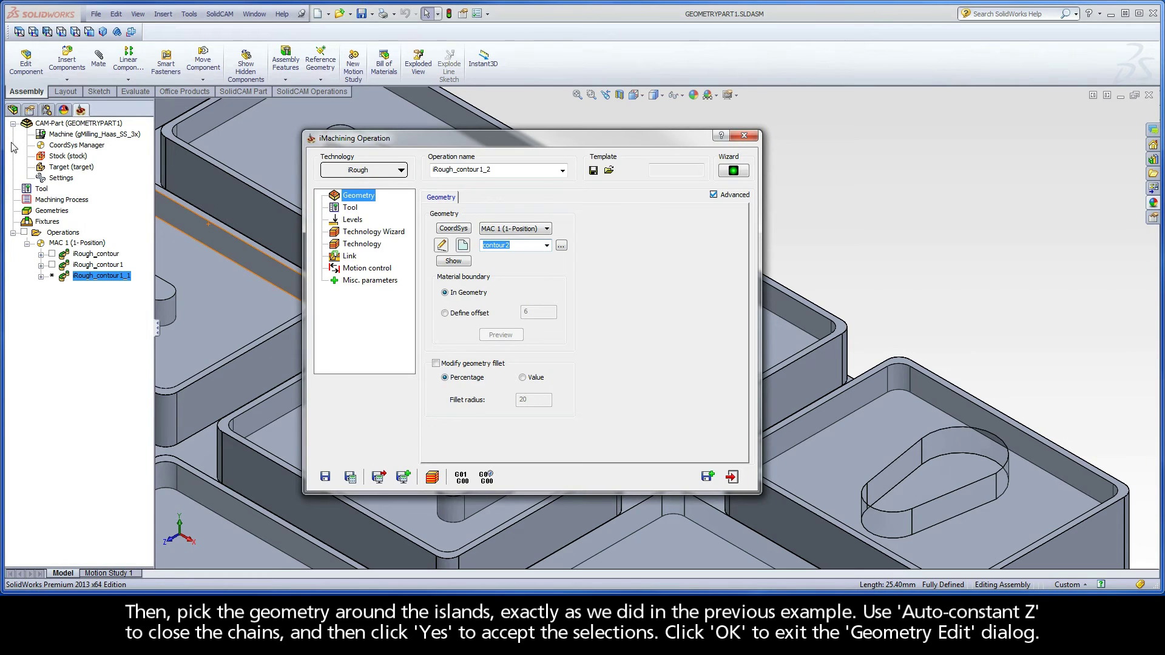
- Save and calculate the two-island pocket operation and simulate its tool path in Host CAD
{"action": "left_click", "coordinate": [350, 477]}
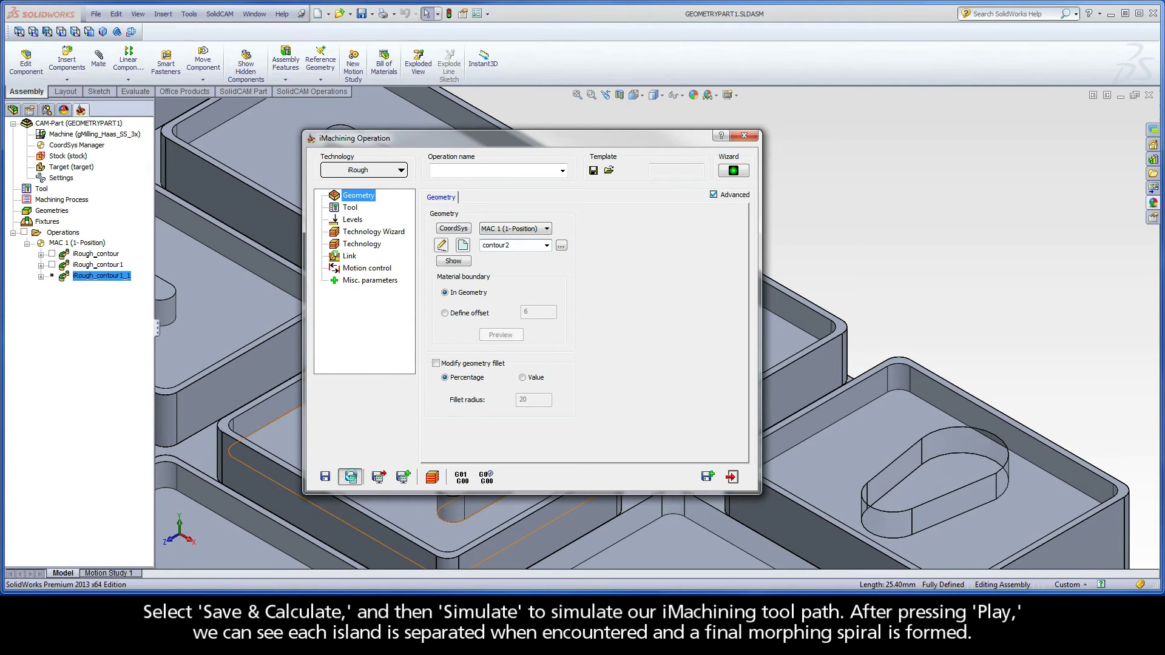
{"action": "left_click", "coordinate": [432, 478]}
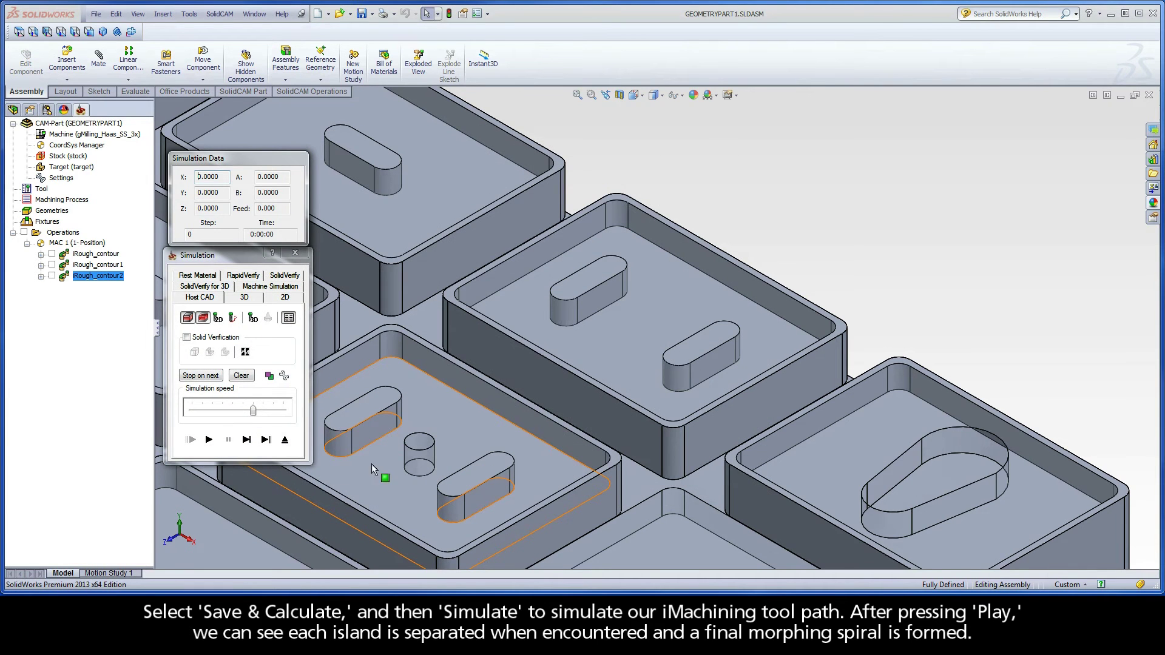
{"action": "left_click", "coordinate": [209, 439]}
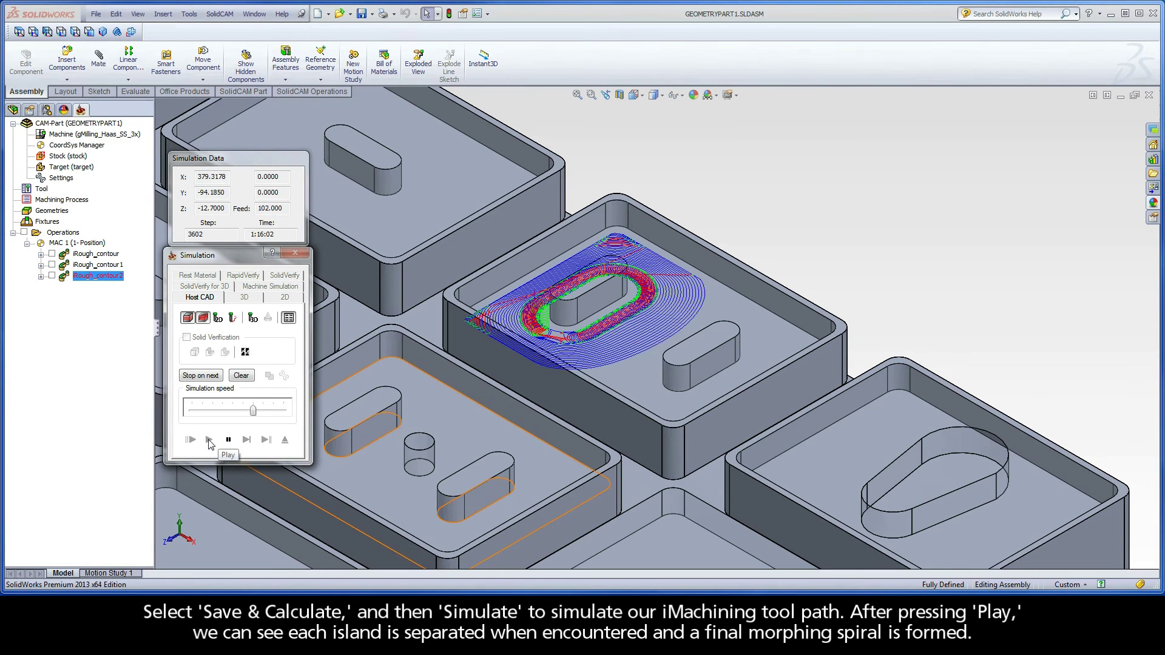
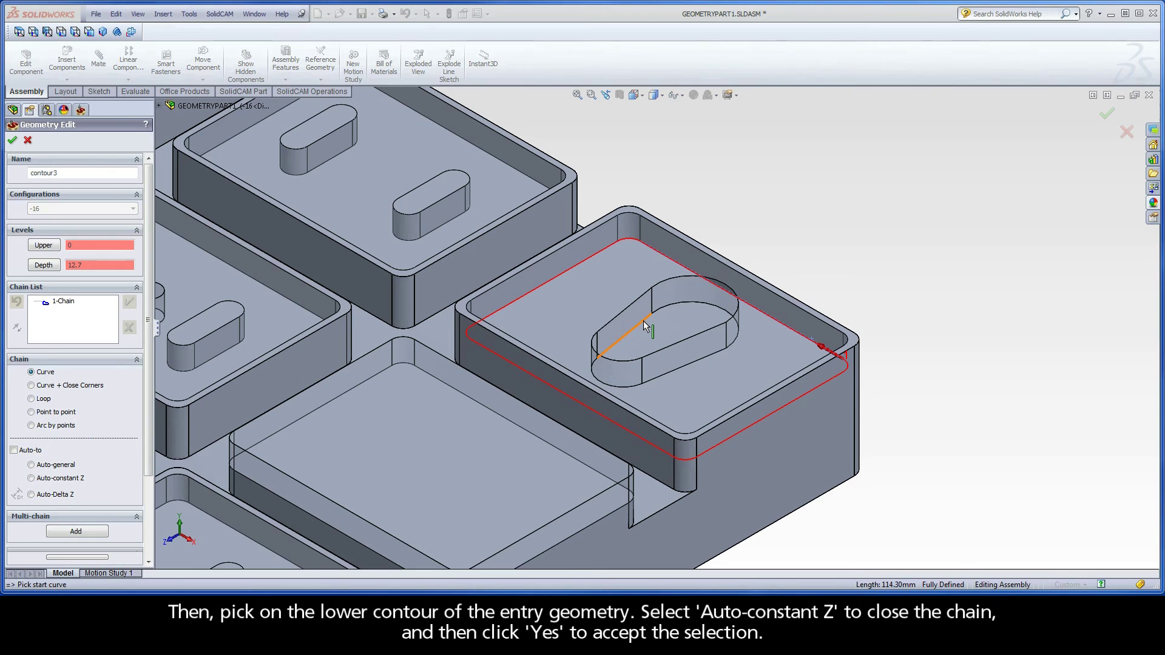
- Chain the lower contour of the teardrop-shaped entry geometry inside the pocket, closing it with Auto-constant Z
{"action": "left_click", "coordinate": [643, 325]}
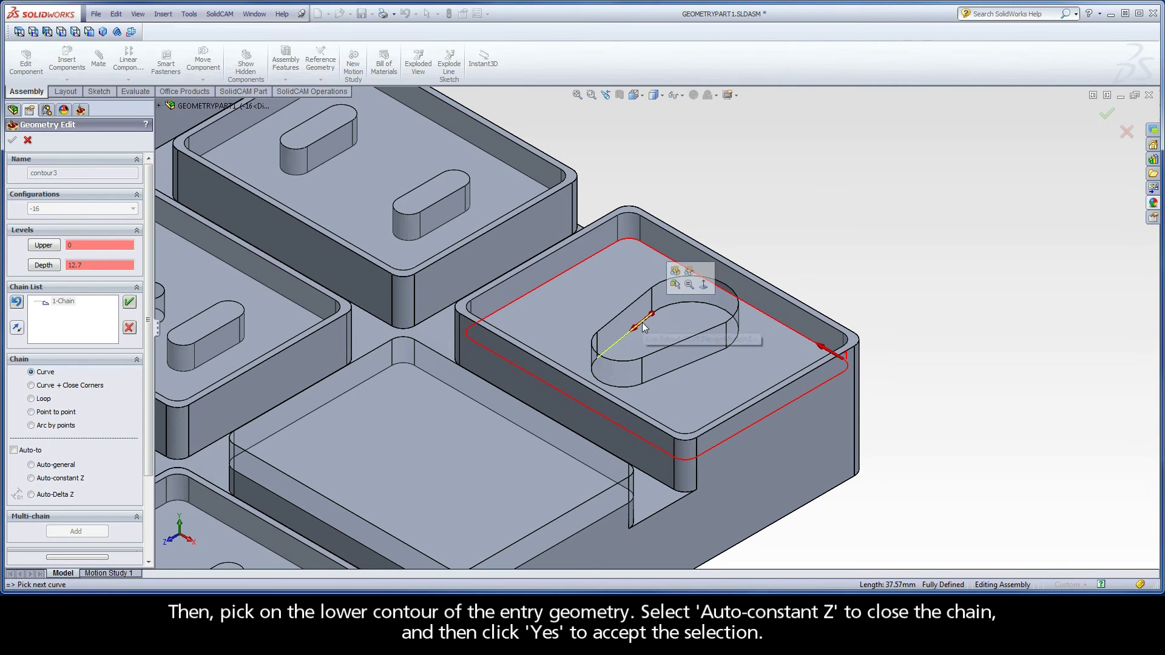
{"action": "left_click", "coordinate": [55, 480]}
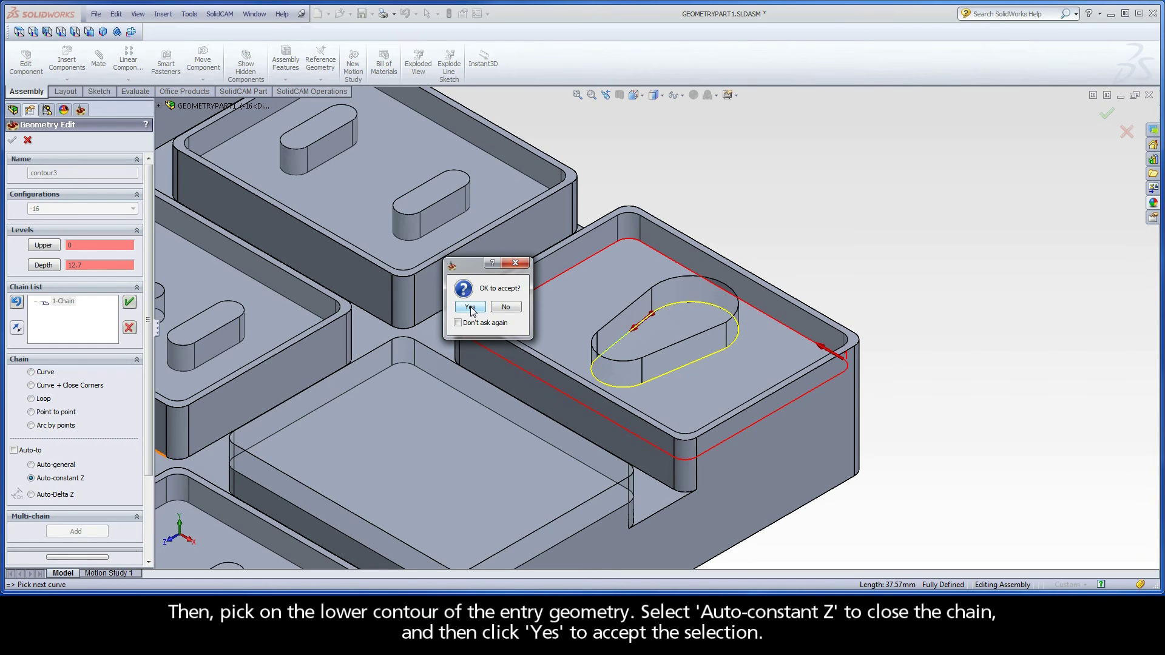
{"action": "left_click", "coordinate": [471, 307]}
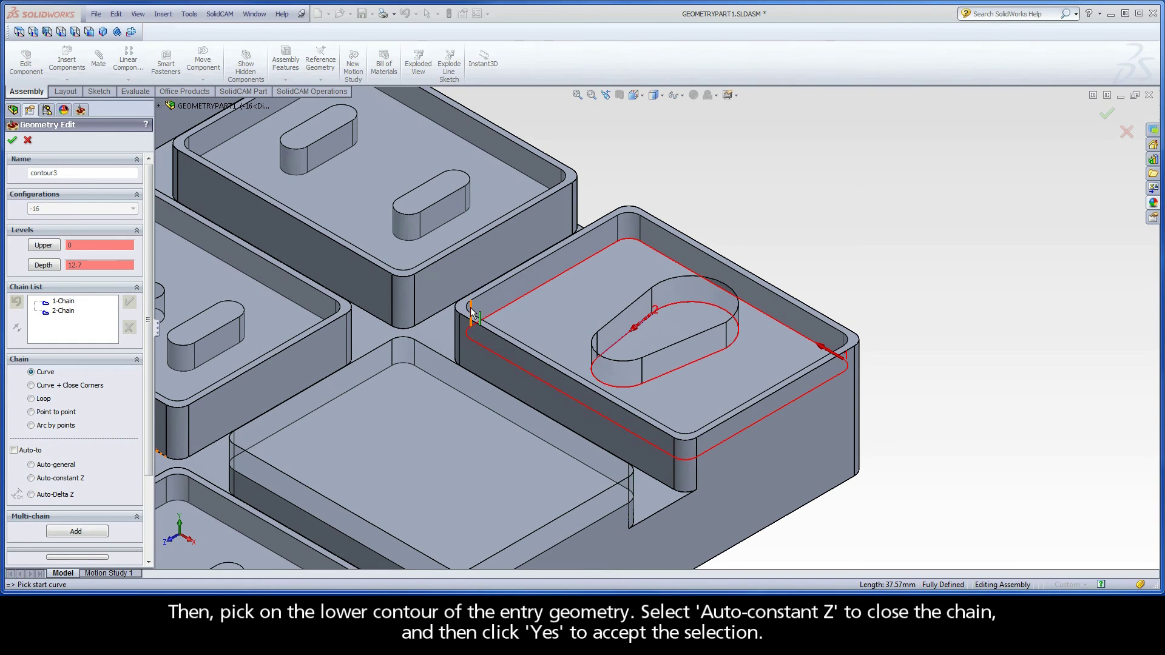
- Mark the teardrop entry chain (2-Chain) as open and accept the geometry definition
{"action": "right_click", "coordinate": [69, 314]}
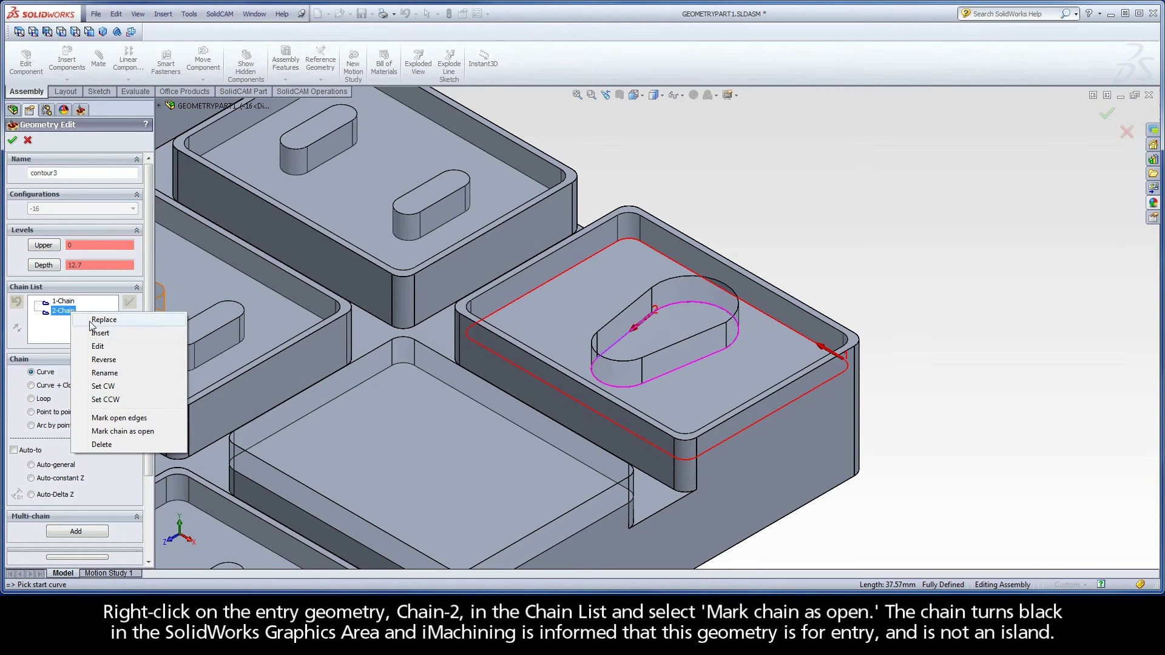
{"action": "left_click", "coordinate": [147, 431]}
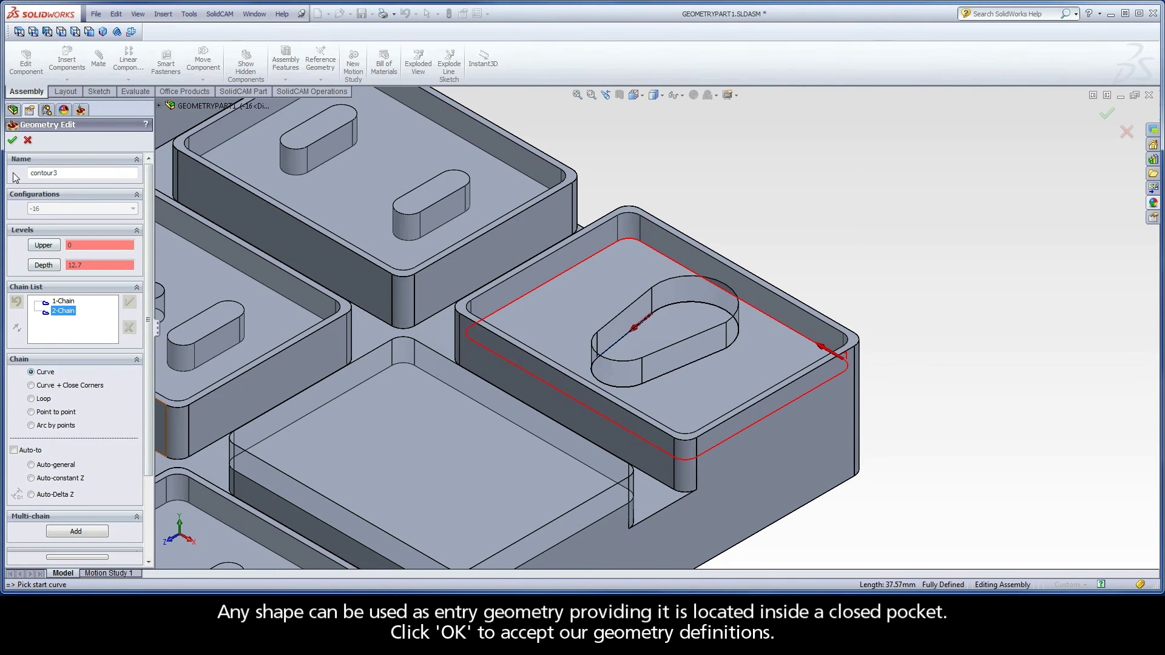
{"action": "left_click", "coordinate": [12, 141]}
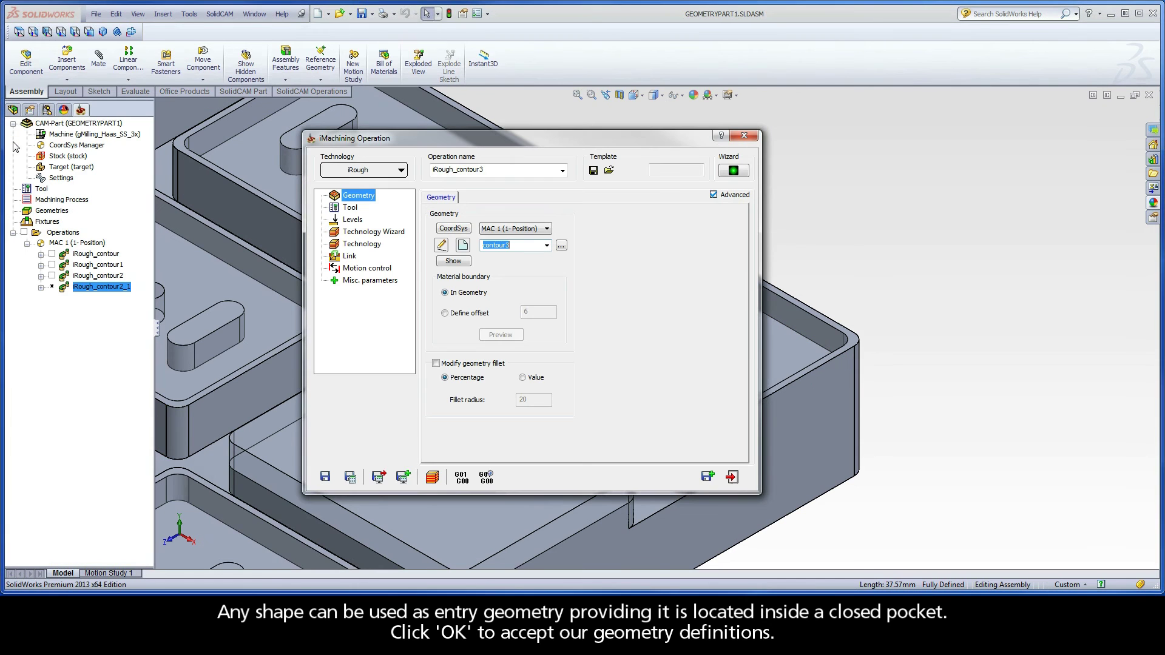
- Save and calculate the teardrop entry geometry operation, play its tool path simulation in Host CAD, and exit the simulation
{"action": "left_click", "coordinate": [350, 477]}
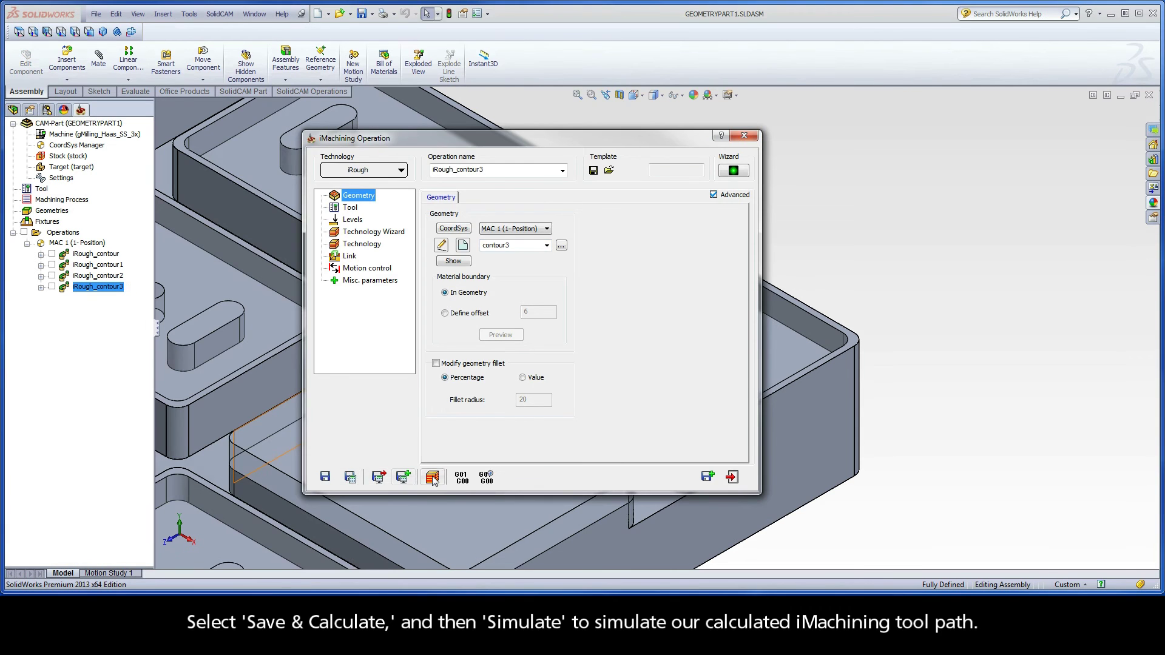
{"action": "left_click", "coordinate": [432, 477]}
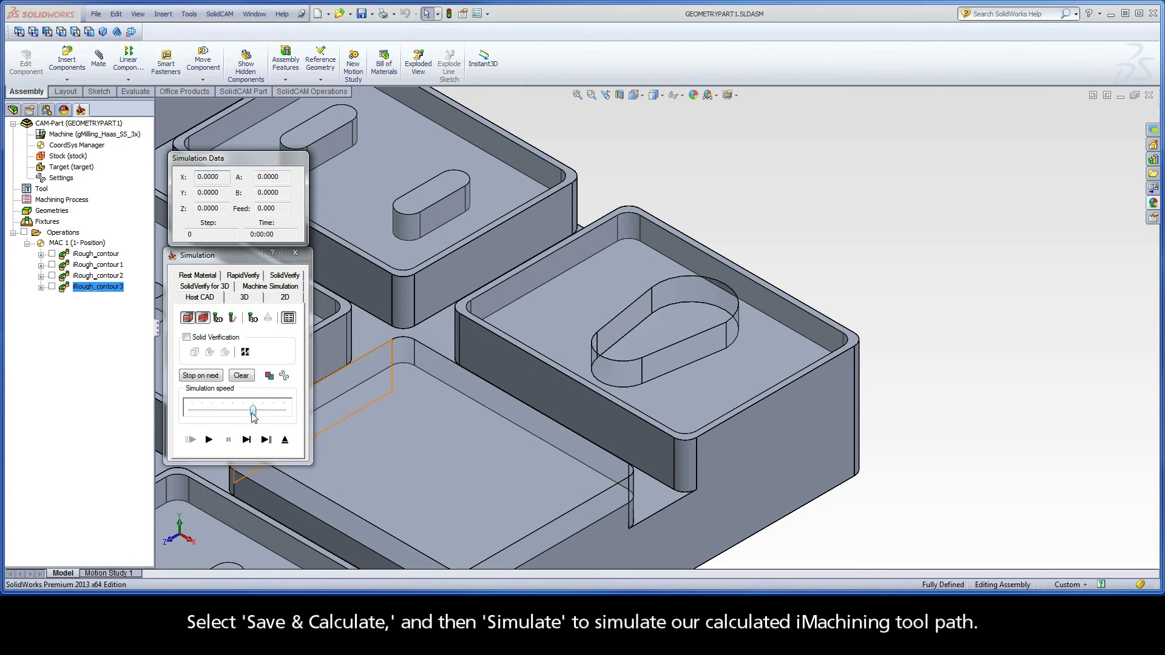
{"action": "left_click", "coordinate": [208, 441]}
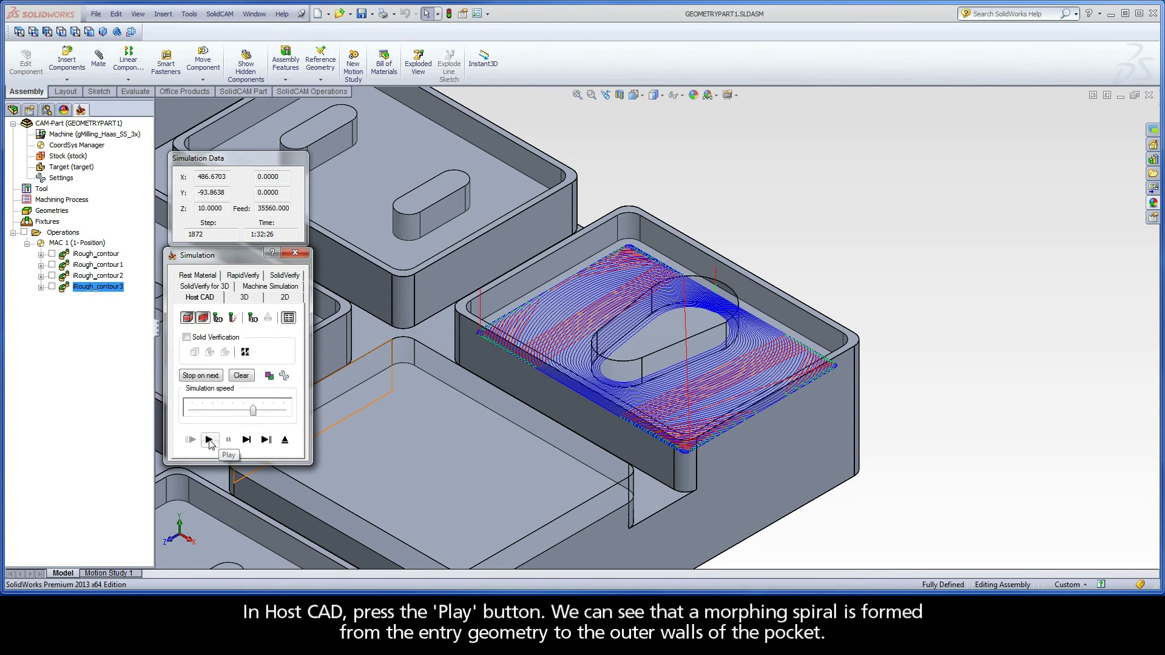
{"action": "left_click", "coordinate": [286, 440]}
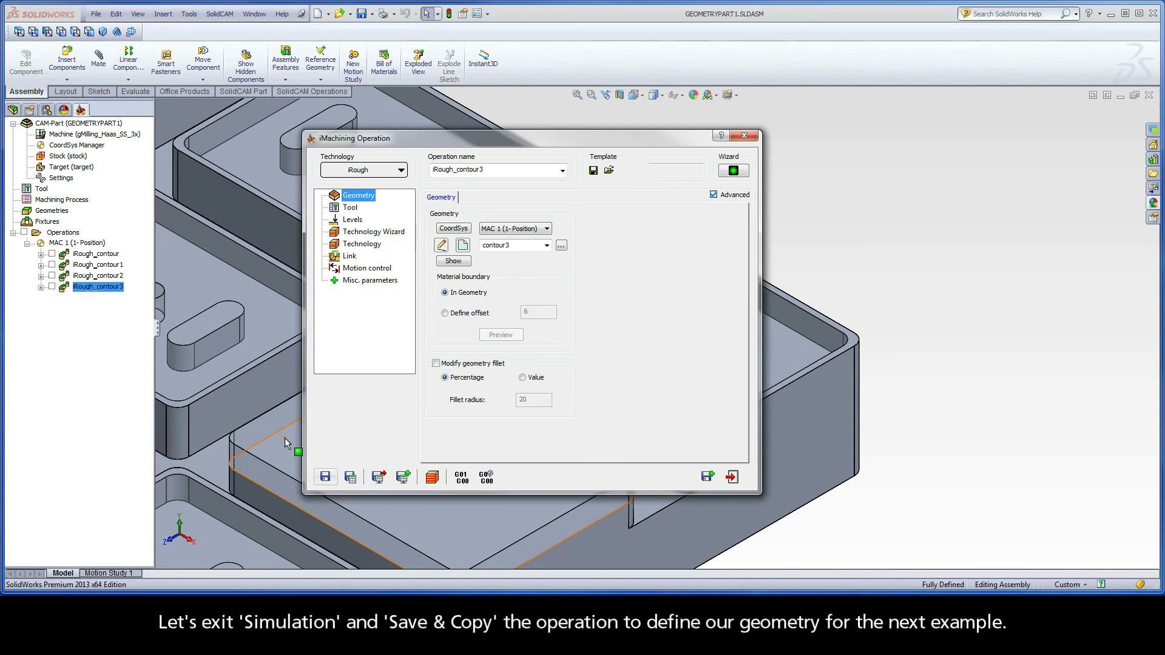
- Copy the operation and, in a new geometry, chain the lower contour of the closed pocket with only an entry hole using Auto-constant Z
{"action": "left_click", "coordinate": [710, 477]}
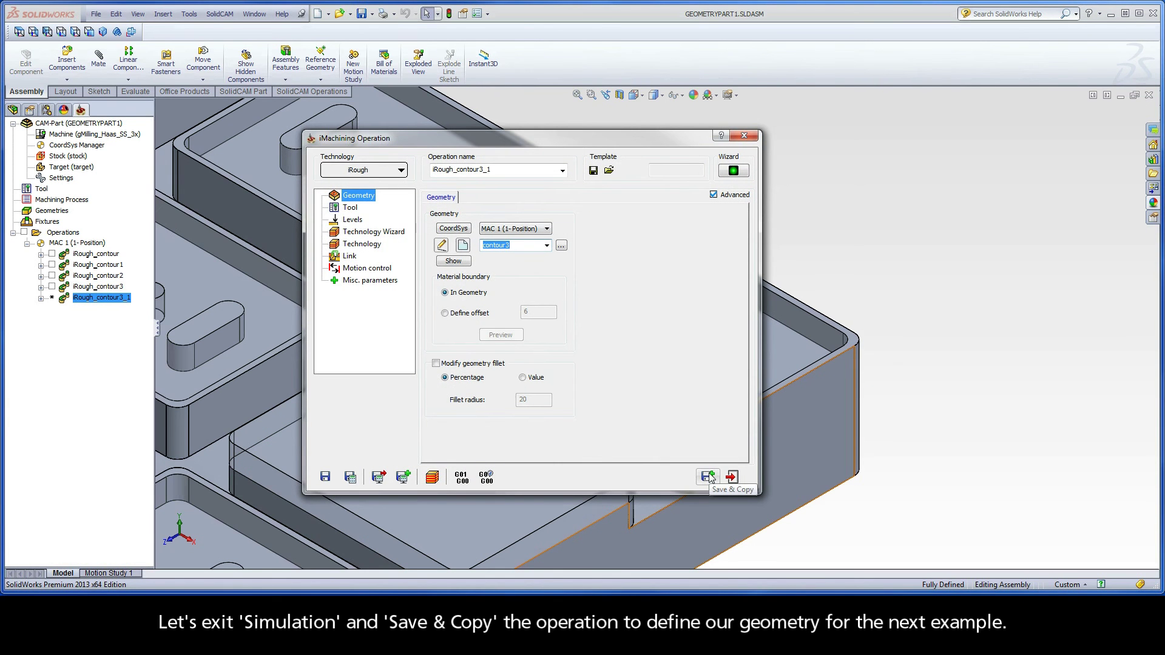
{"action": "left_click", "coordinate": [463, 246]}
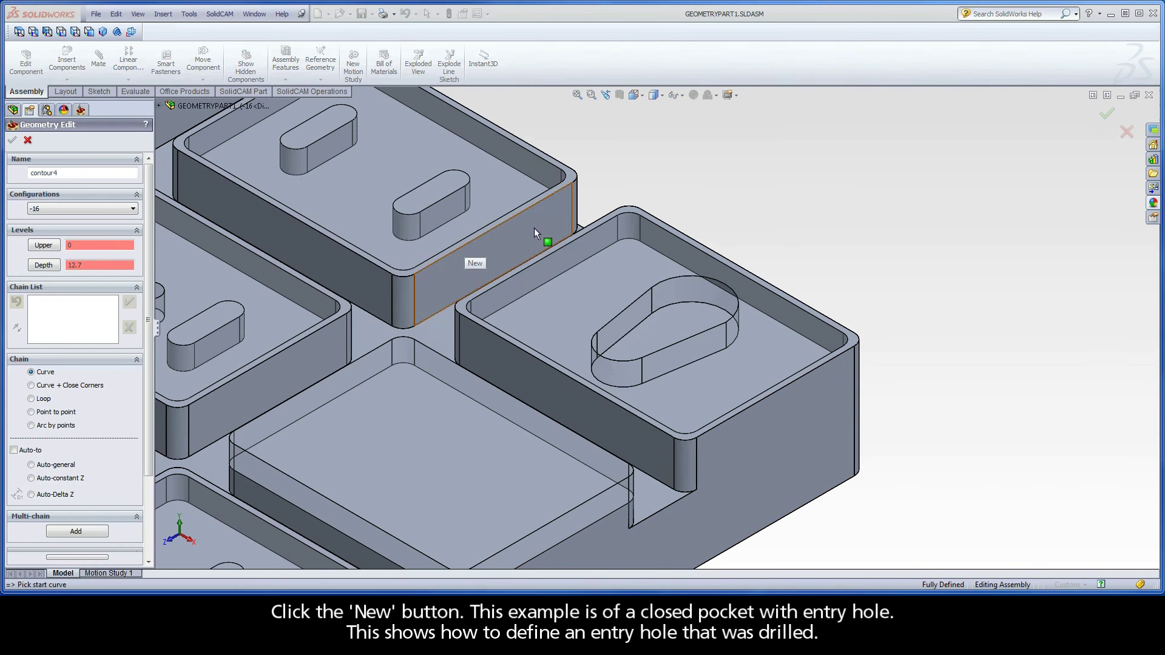
{"action": "middle_click_drag", "start_coordinate": [545, 173], "coordinate": [1025, 364], "text": "ctrl"}
{"action": "middle_click_drag", "start_coordinate": [613, 254], "coordinate": [903, 360], "text": "ctrl"}
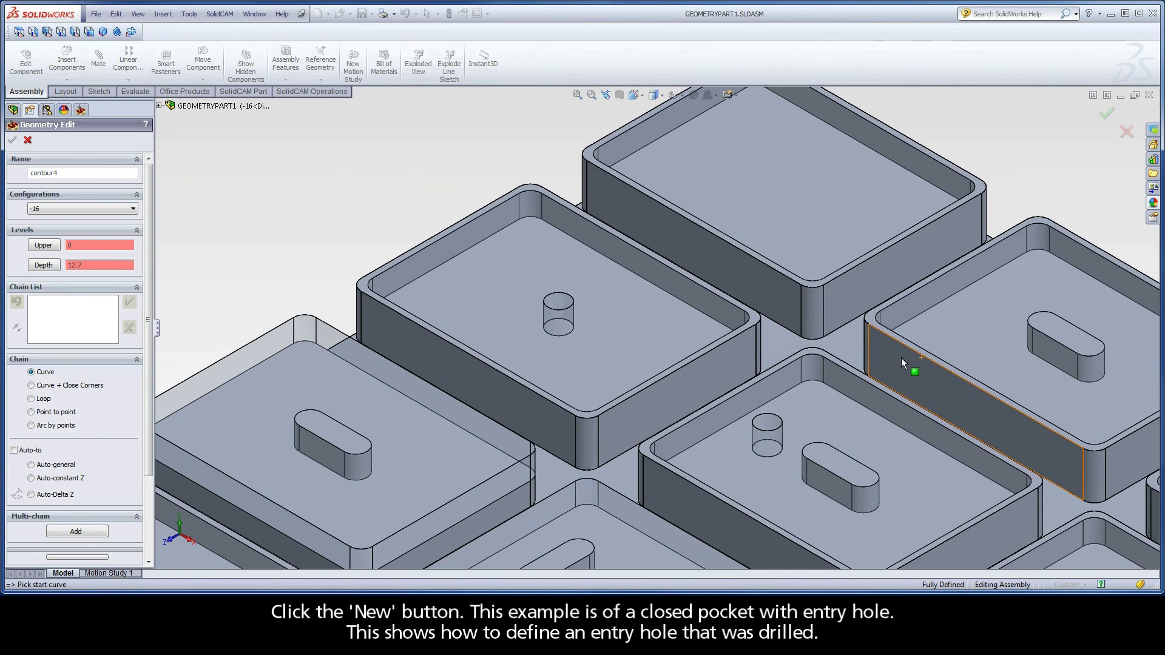
{"action": "left_click", "coordinate": [720, 327]}
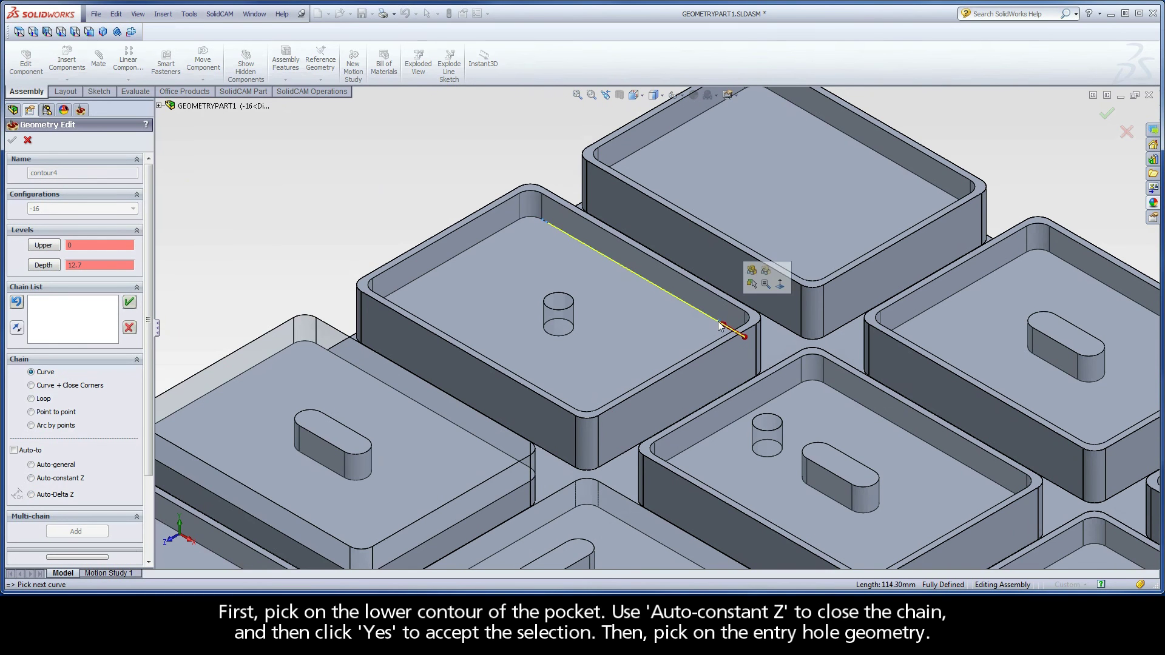
{"action": "left_click", "coordinate": [58, 478]}
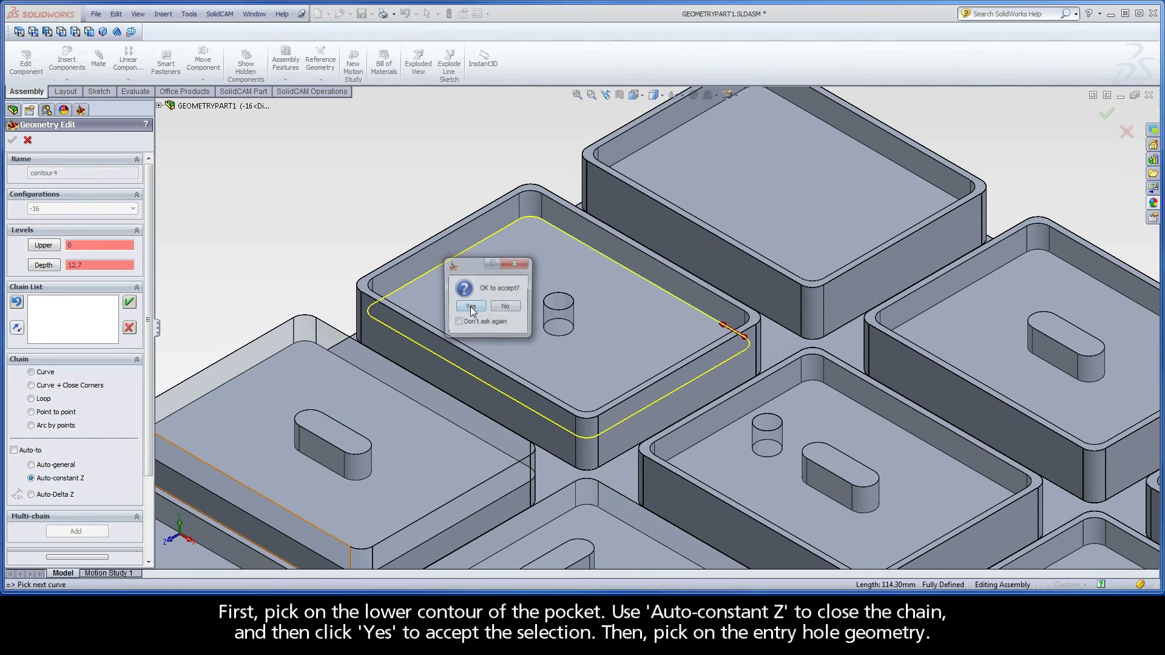
{"action": "left_click", "coordinate": [471, 308]}
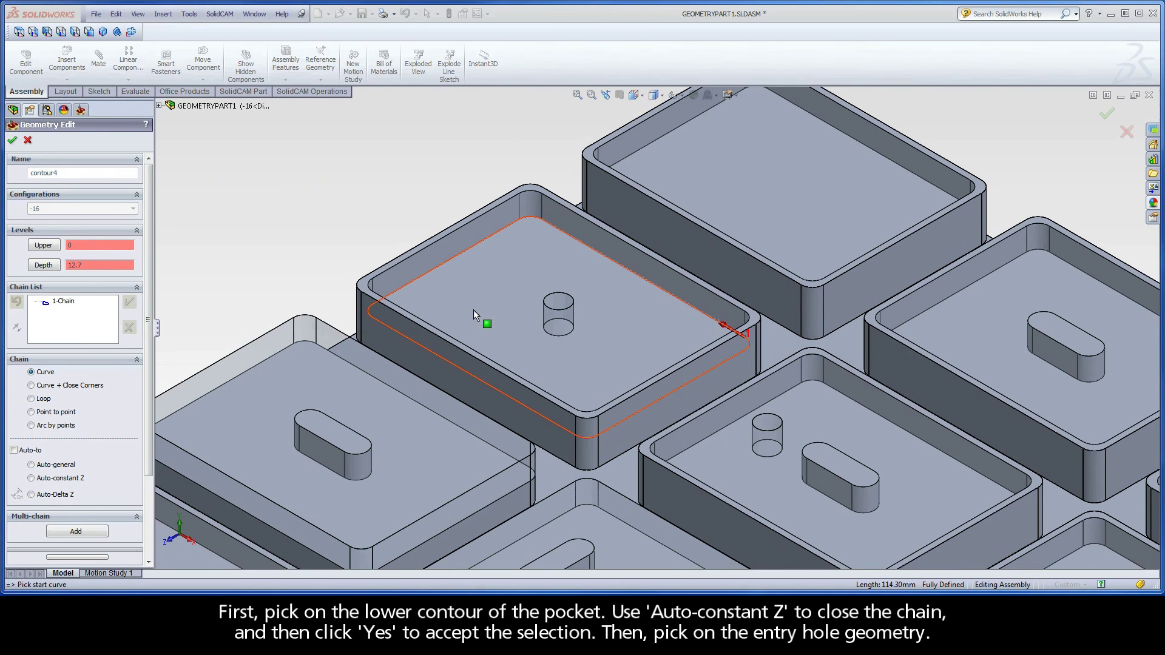
- Chain the entry hole's bottom circle, mark that chain (2-Chain) as open, and accept the geometry definition
{"action": "left_click", "coordinate": [568, 334]}
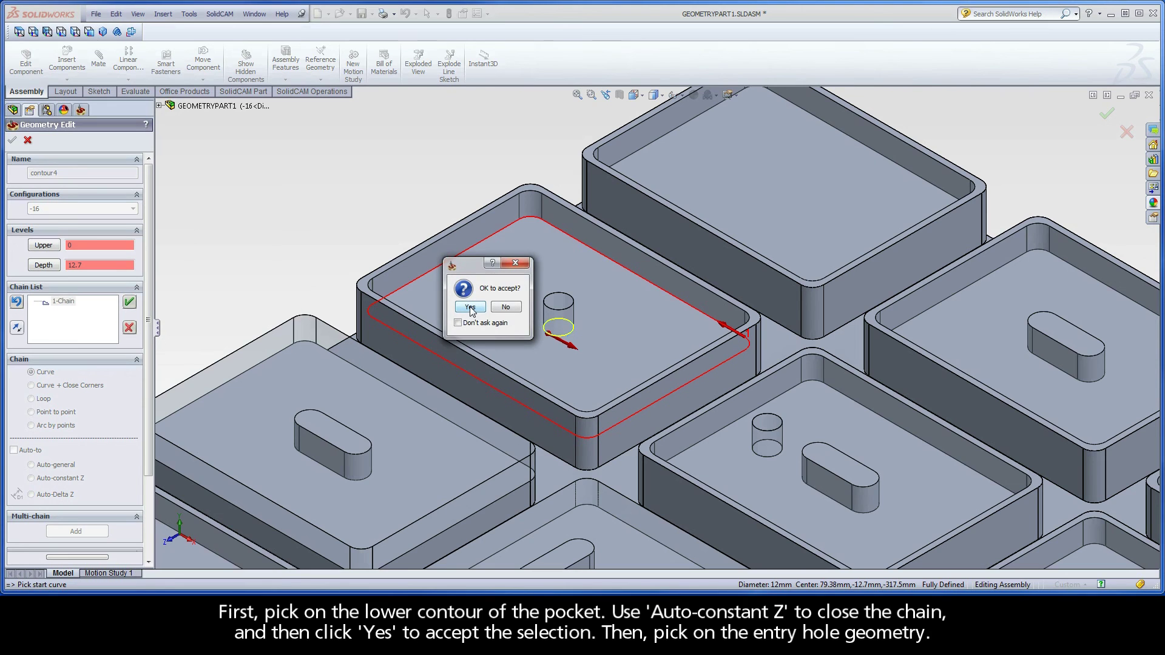
{"action": "left_click", "coordinate": [470, 308]}
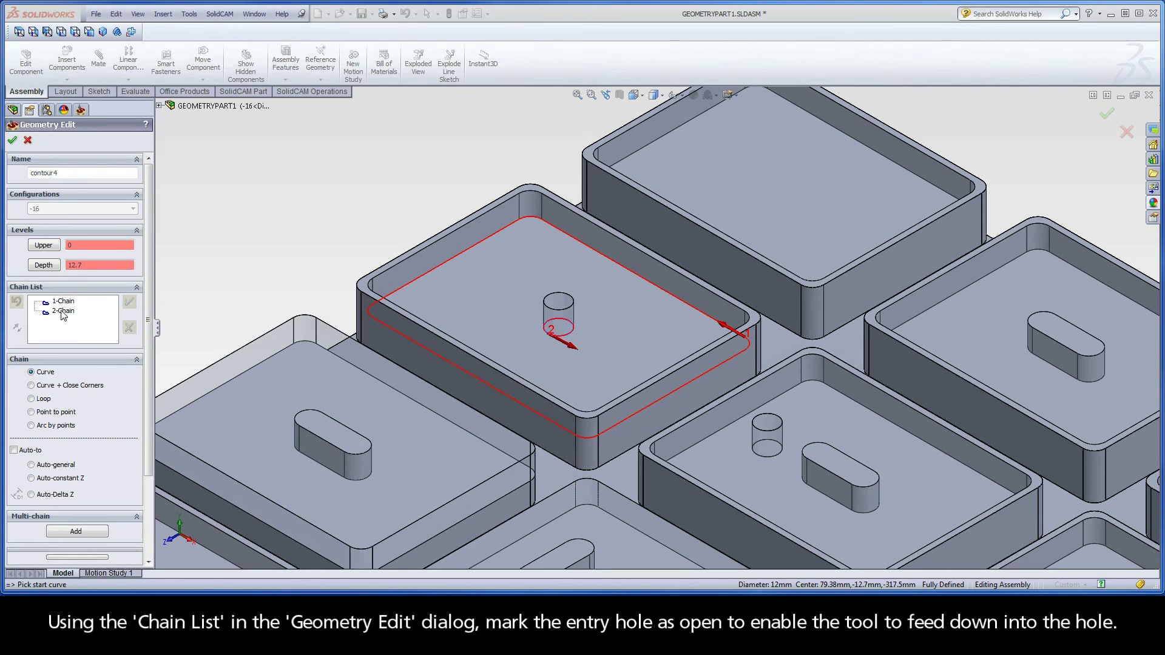
{"action": "right_click", "coordinate": [67, 312]}
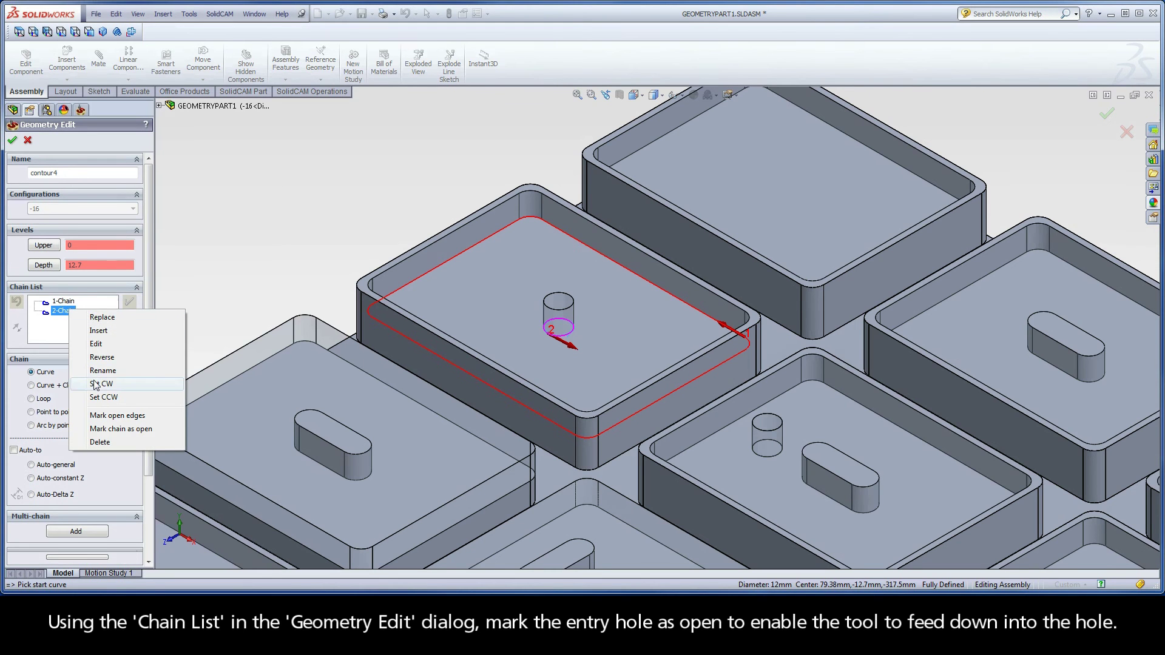
{"action": "left_click", "coordinate": [140, 430]}
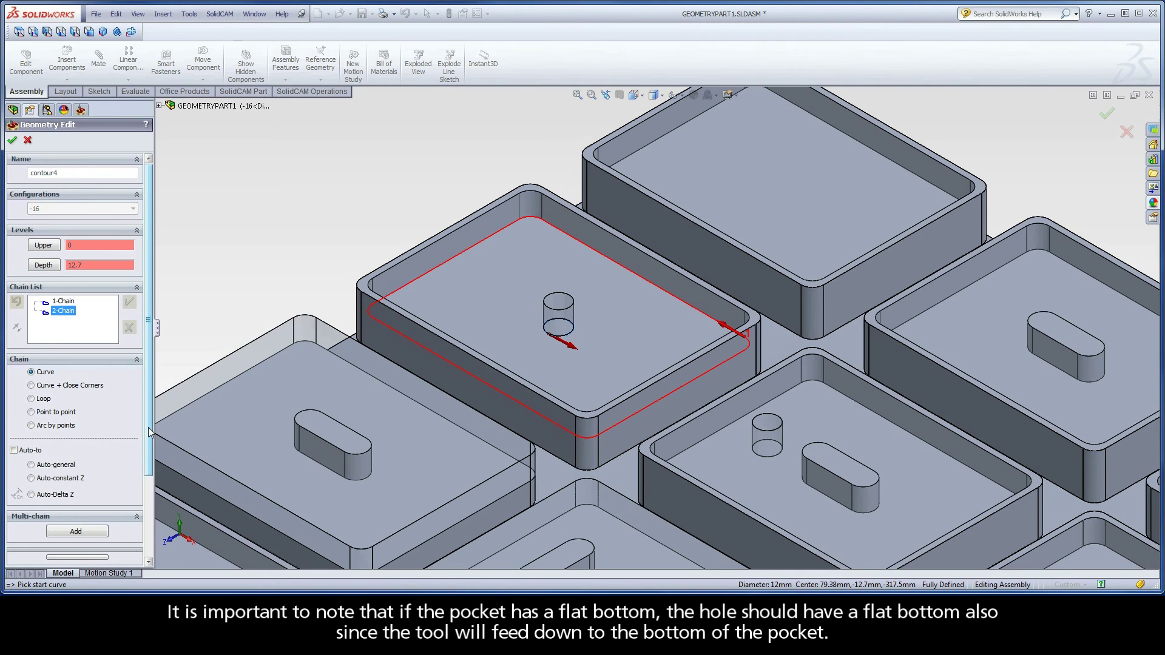
{"action": "left_click", "coordinate": [13, 142]}
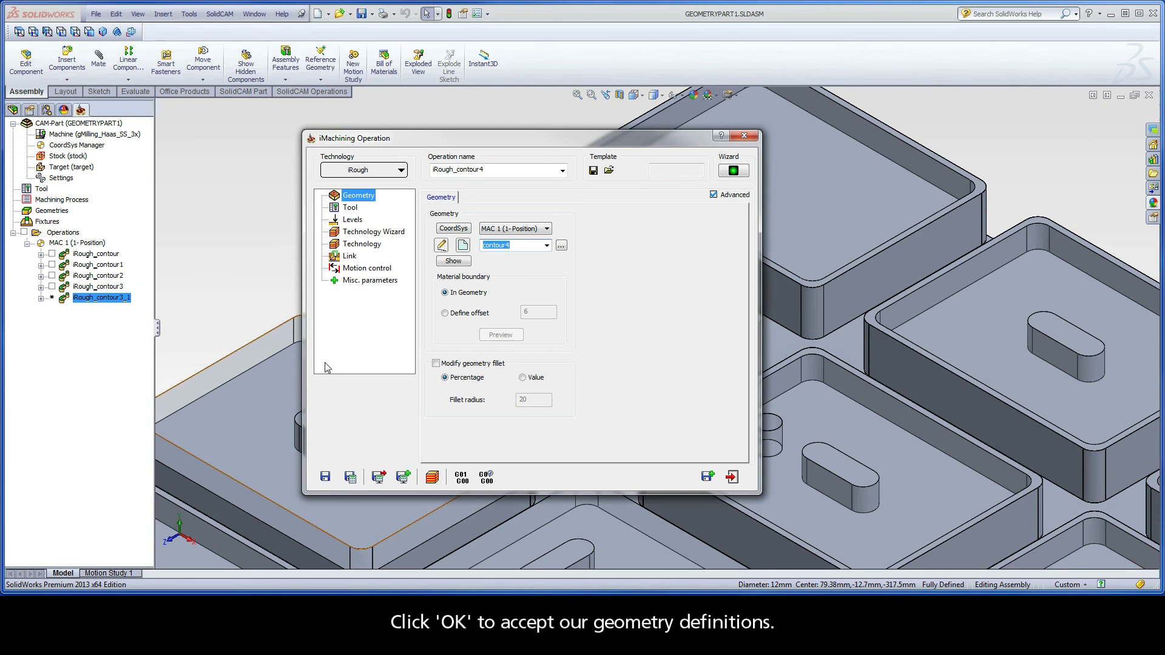
- Save and calculate the entry-hole pocket operation, play its tool path simulation in Host CAD, and exit the simulation
{"action": "left_click", "coordinate": [351, 480]}
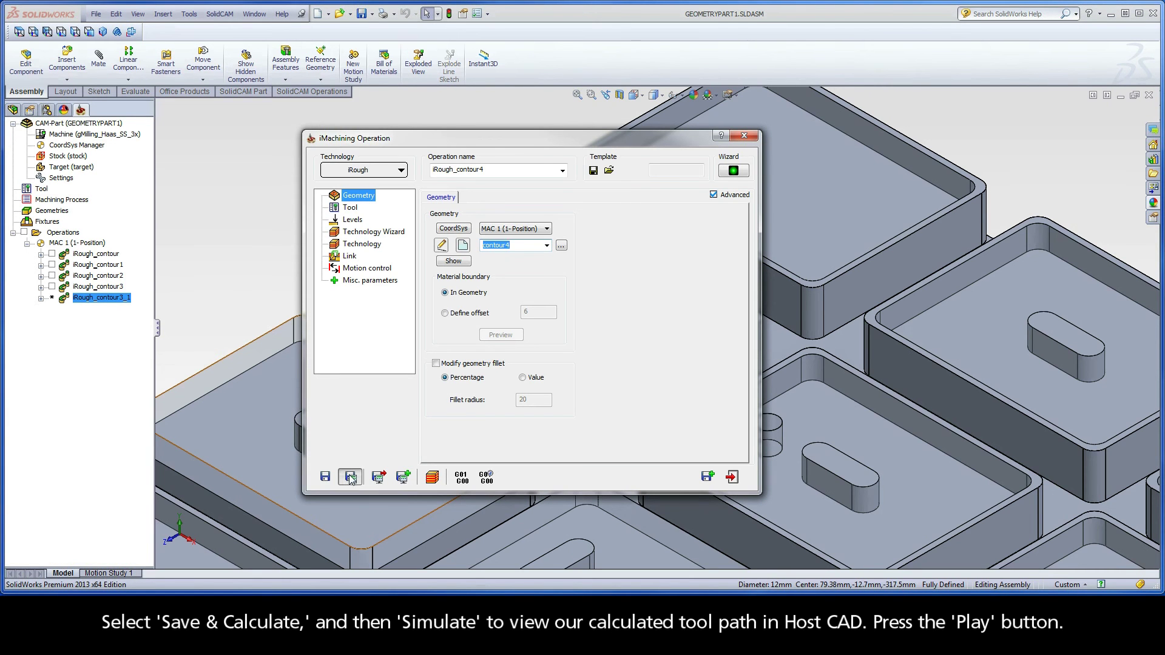
{"action": "left_click", "coordinate": [432, 477]}
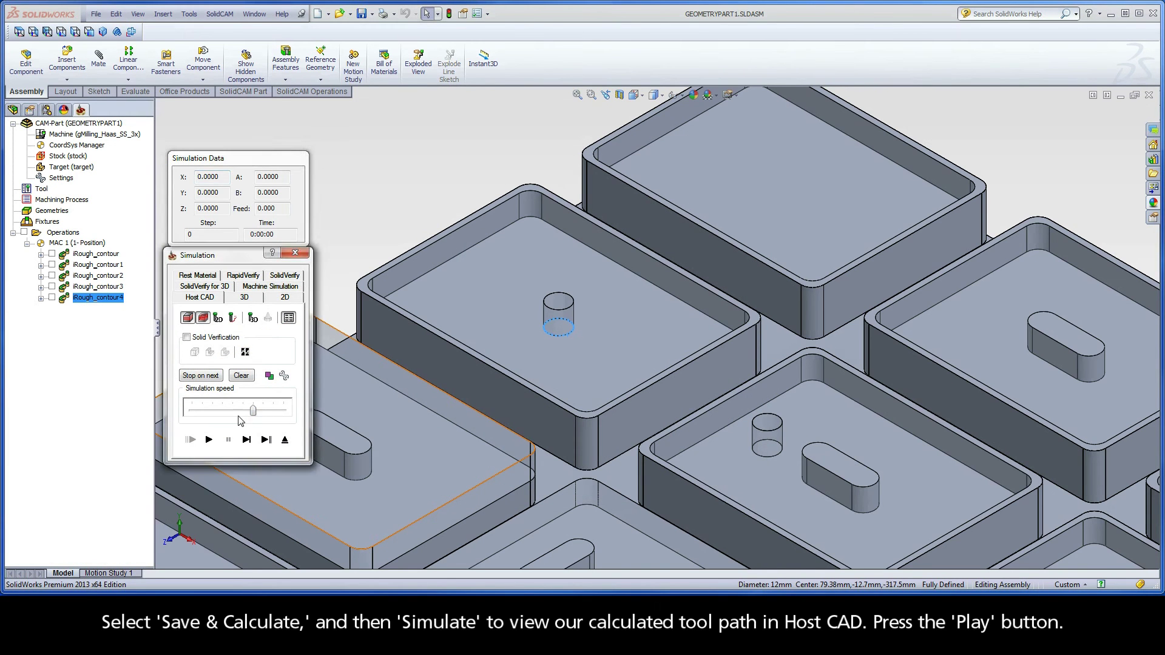
{"action": "left_click", "coordinate": [209, 440]}
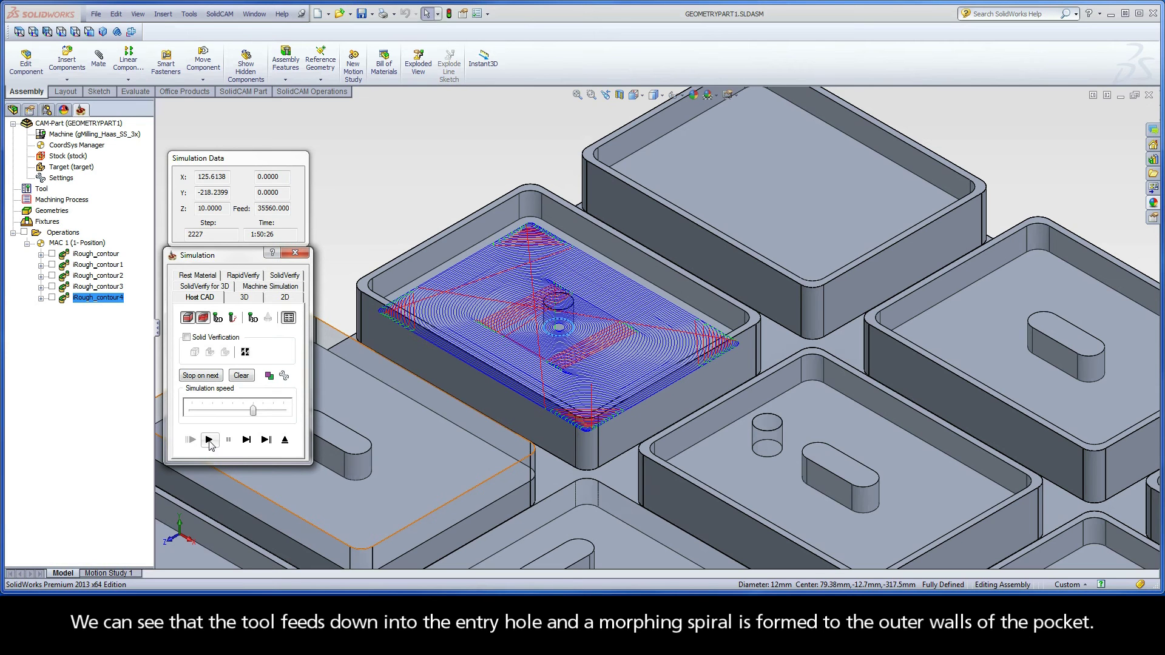
{"action": "left_click", "coordinate": [285, 441]}
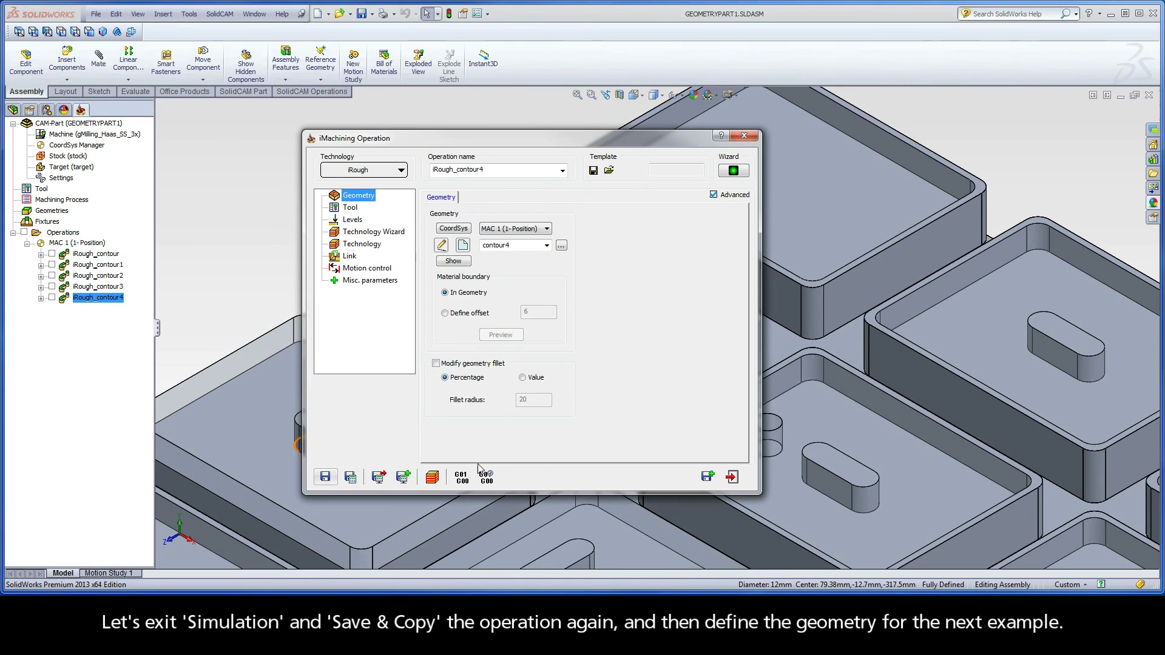
- Copy the operation and, in a new geometry, chain the lower contour of the pocket with one island and entry hole using Auto-constant Z
{"action": "left_click", "coordinate": [707, 477]}
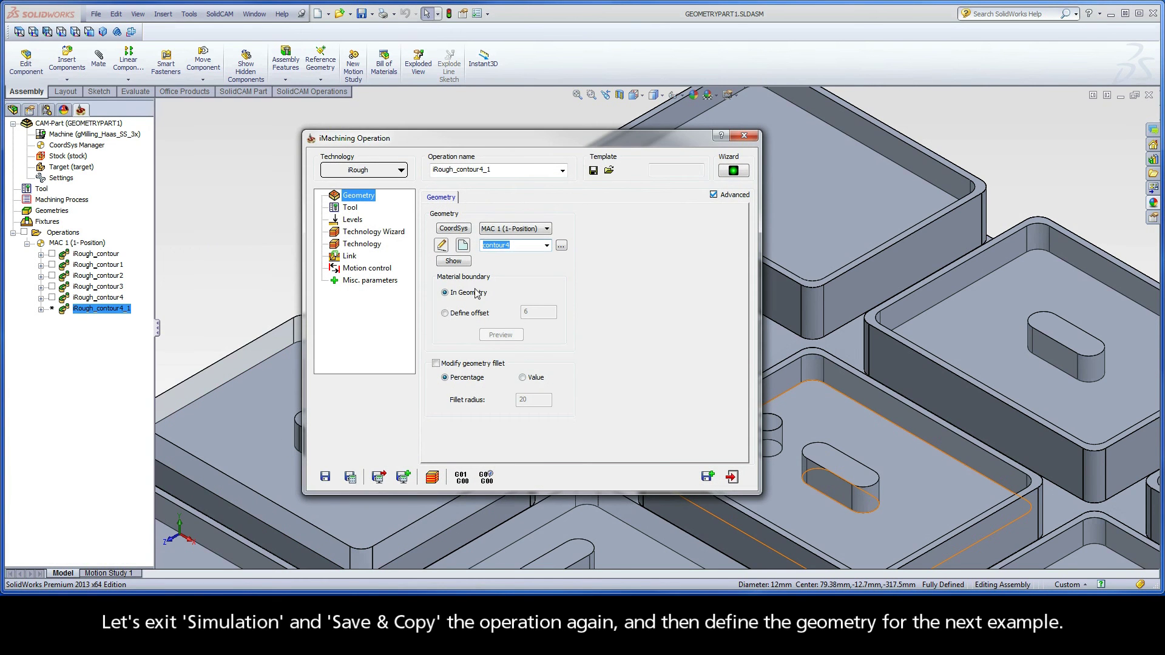
{"action": "left_click", "coordinate": [462, 246]}
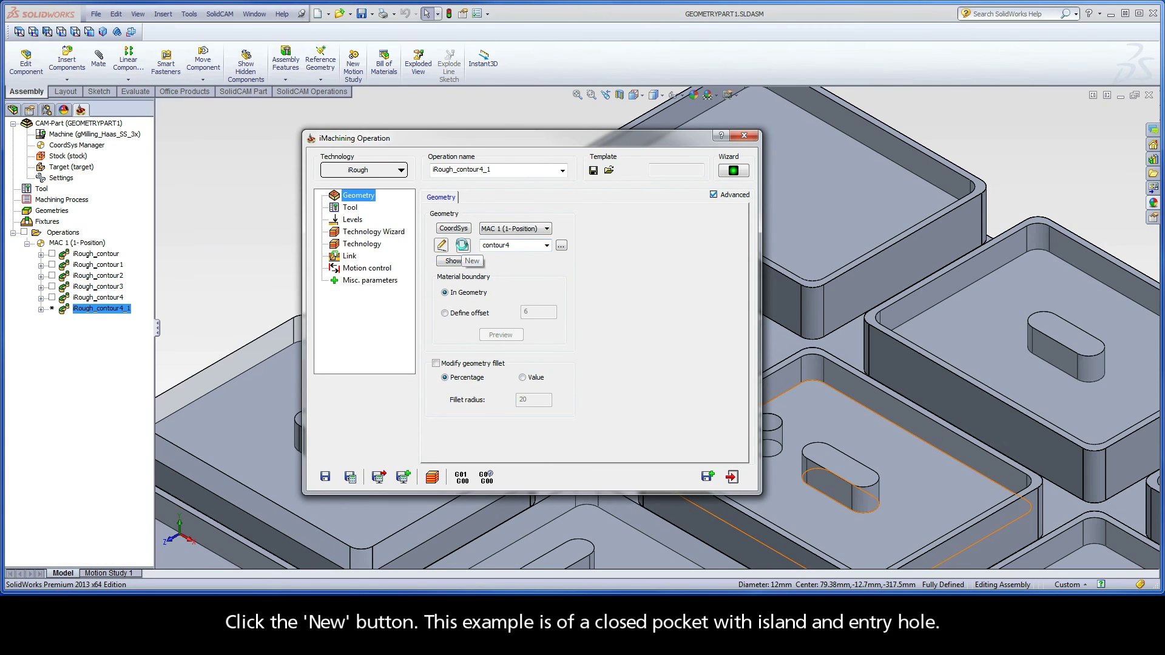
{"action": "middle_click_drag", "start_coordinate": [799, 403], "coordinate": [558, 251], "text": "ctrl"}
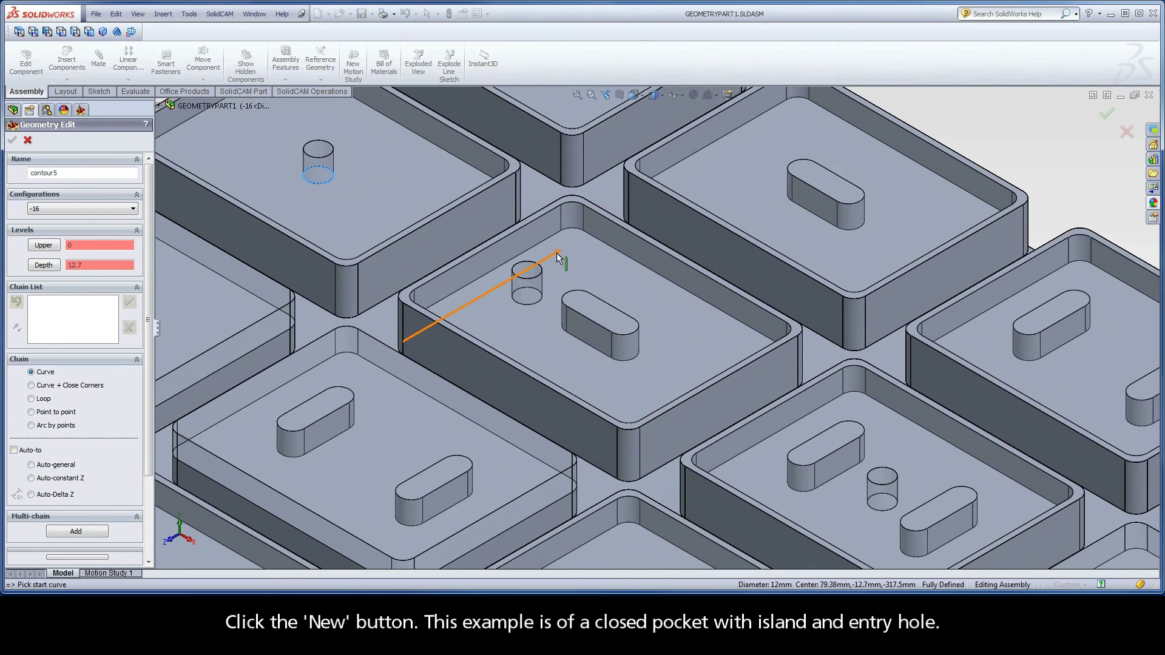
{"action": "left_click", "coordinate": [758, 333]}
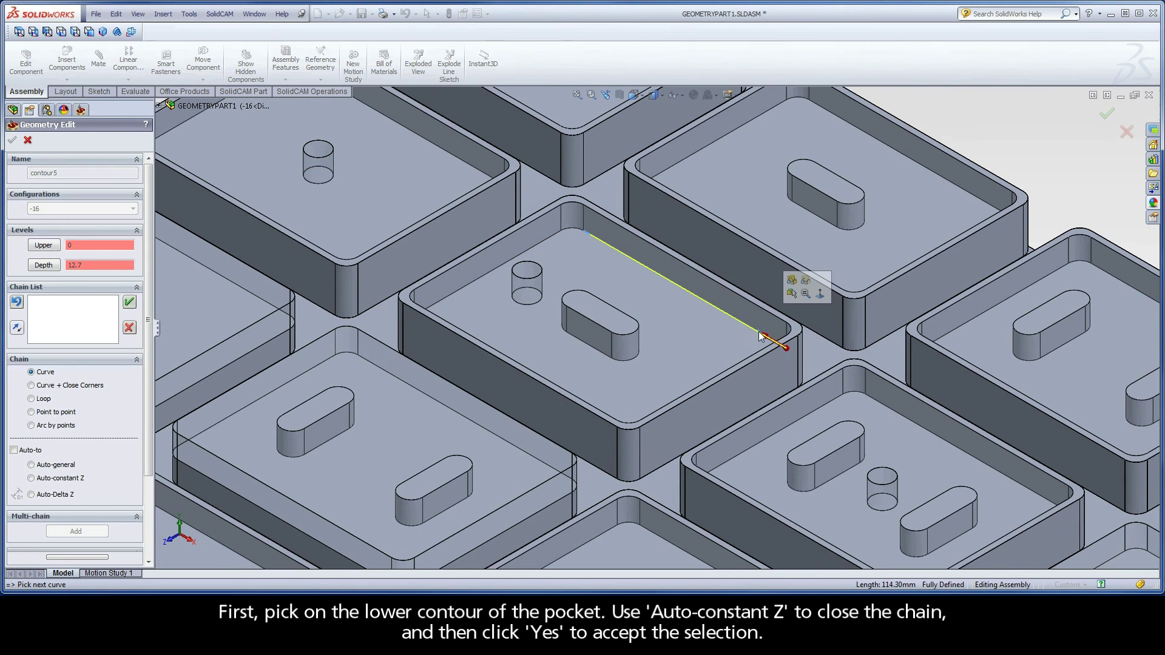
{"action": "left_click", "coordinate": [58, 478]}
{"action": "left_click", "coordinate": [470, 308]}
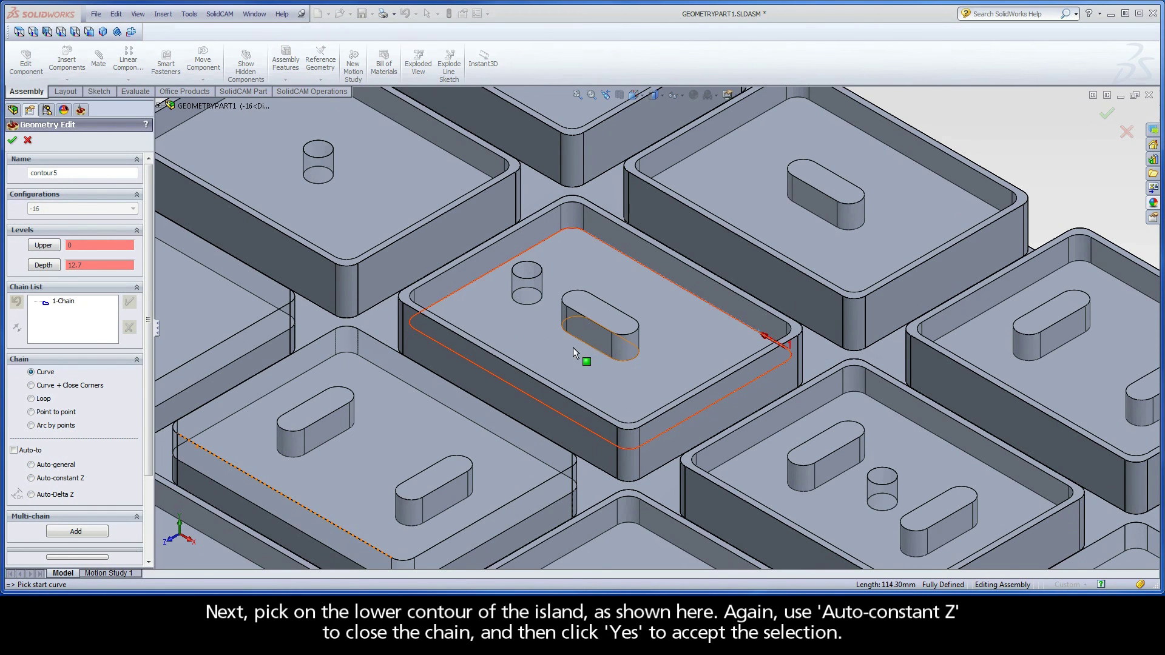
- Chain the lower contour of the slot-shaped island inside the pocket, closing it with Auto-constant Z
{"action": "left_click", "coordinate": [599, 351]}
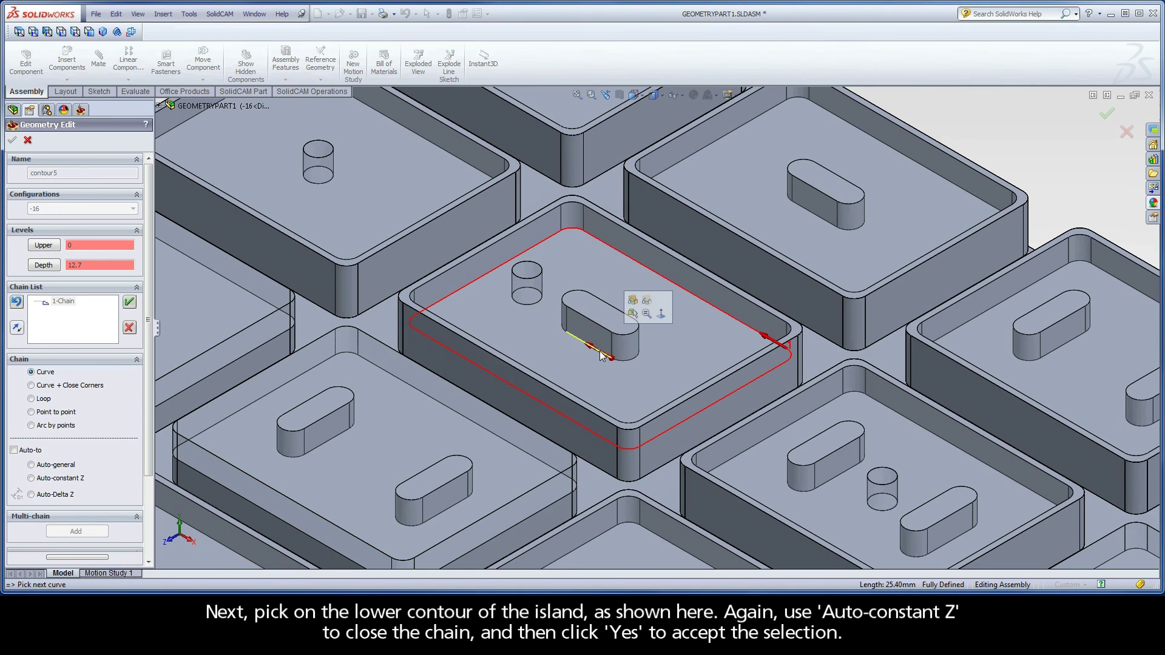
{"action": "left_click", "coordinate": [53, 479]}
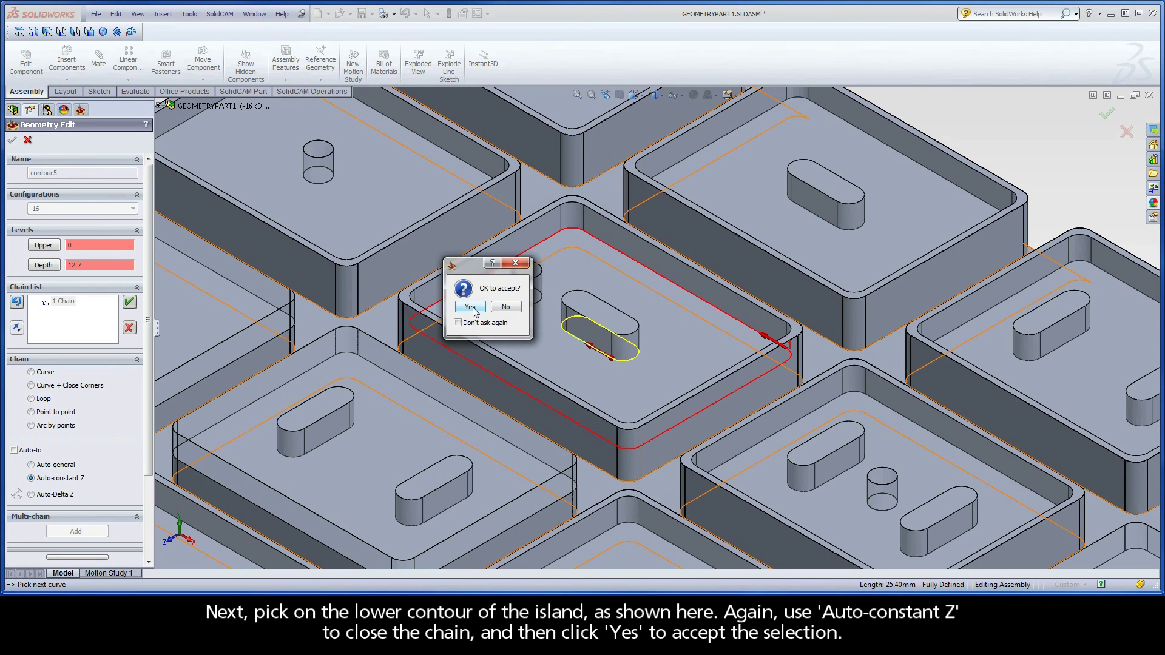
{"action": "left_click", "coordinate": [470, 307]}
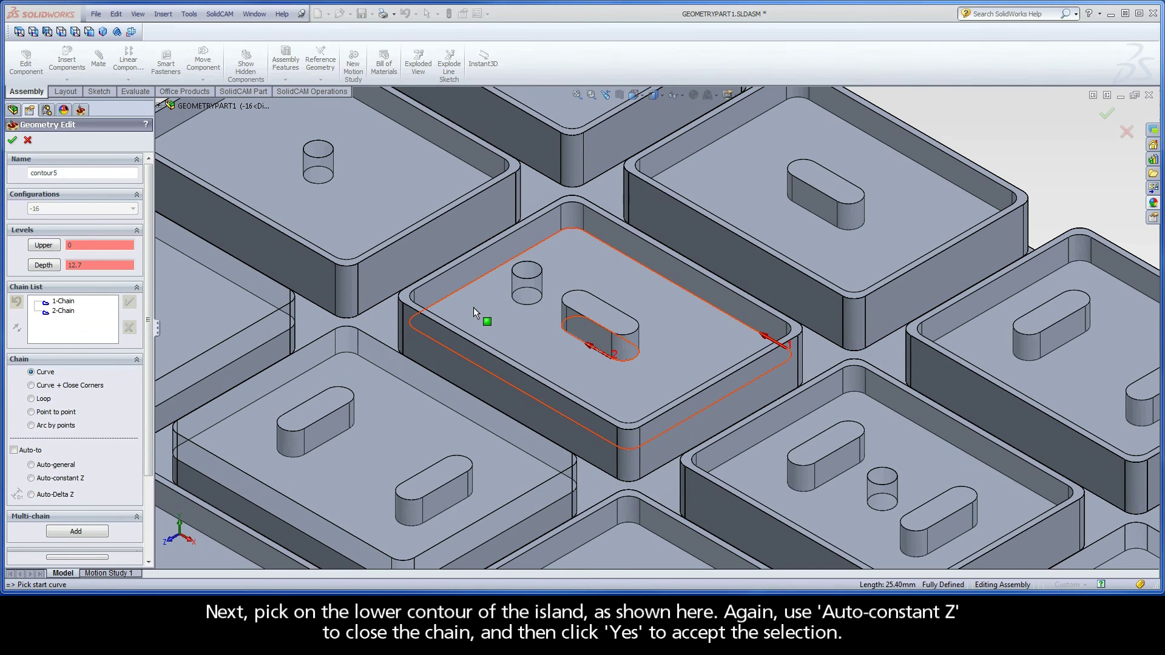
- Chain the bottom circle of the entry hole beside the island, mark 3-Chain as open, and accept the geometry
{"action": "left_click", "coordinate": [539, 307]}
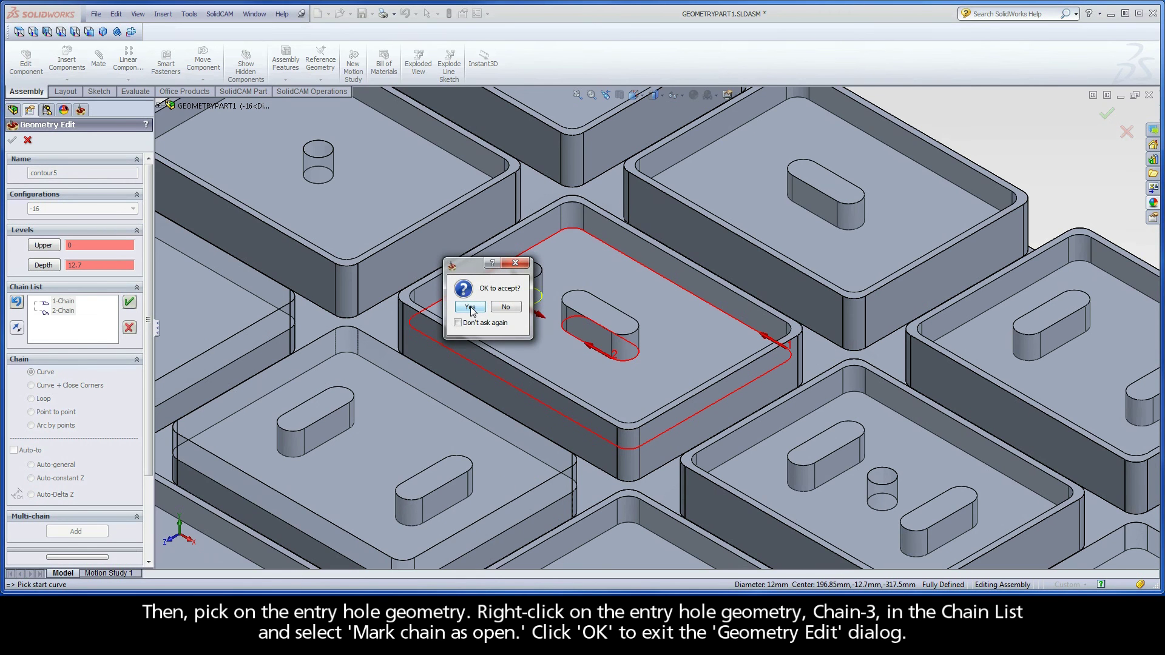
{"action": "left_click", "coordinate": [470, 306]}
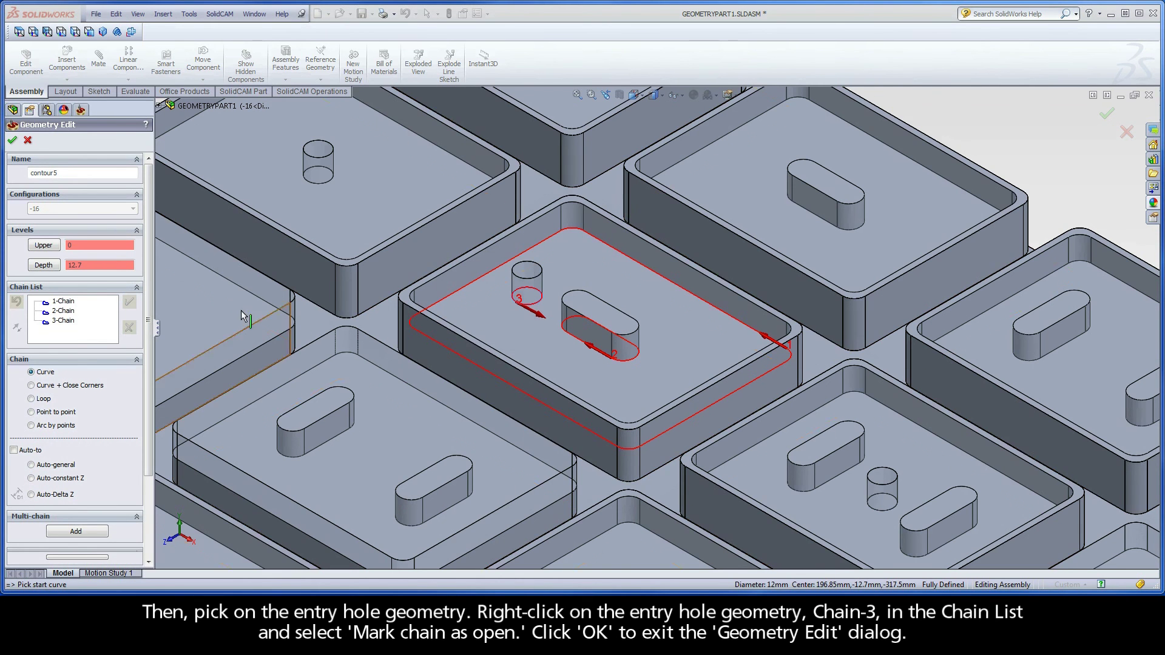
{"action": "right_click", "coordinate": [68, 321]}
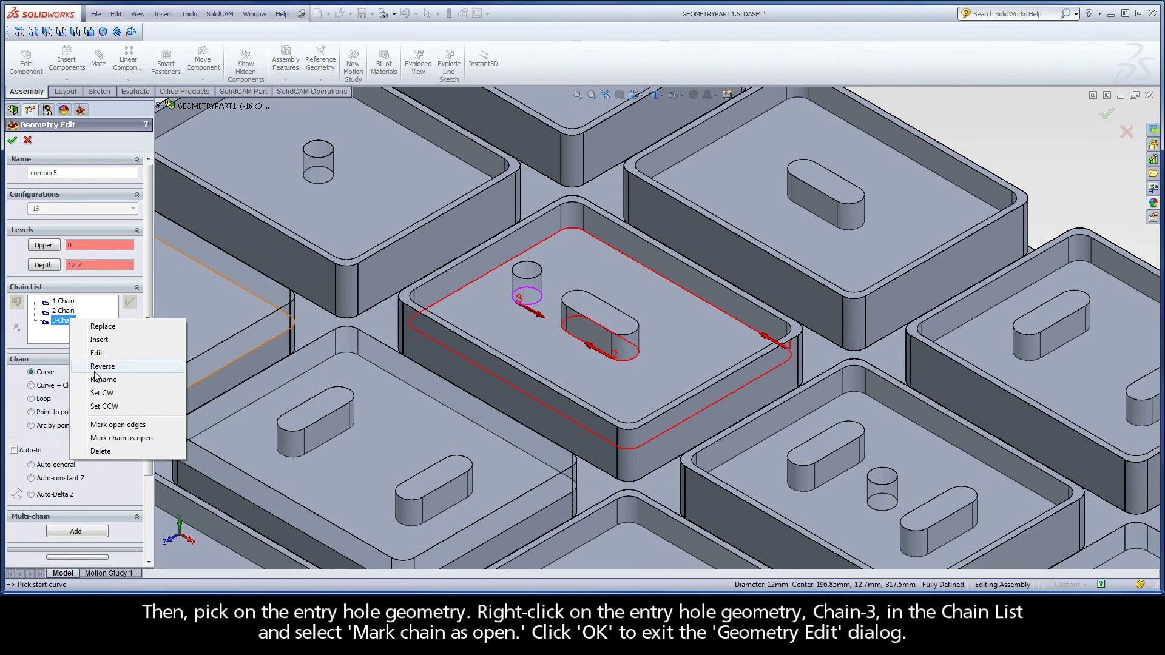
{"action": "left_click", "coordinate": [152, 438]}
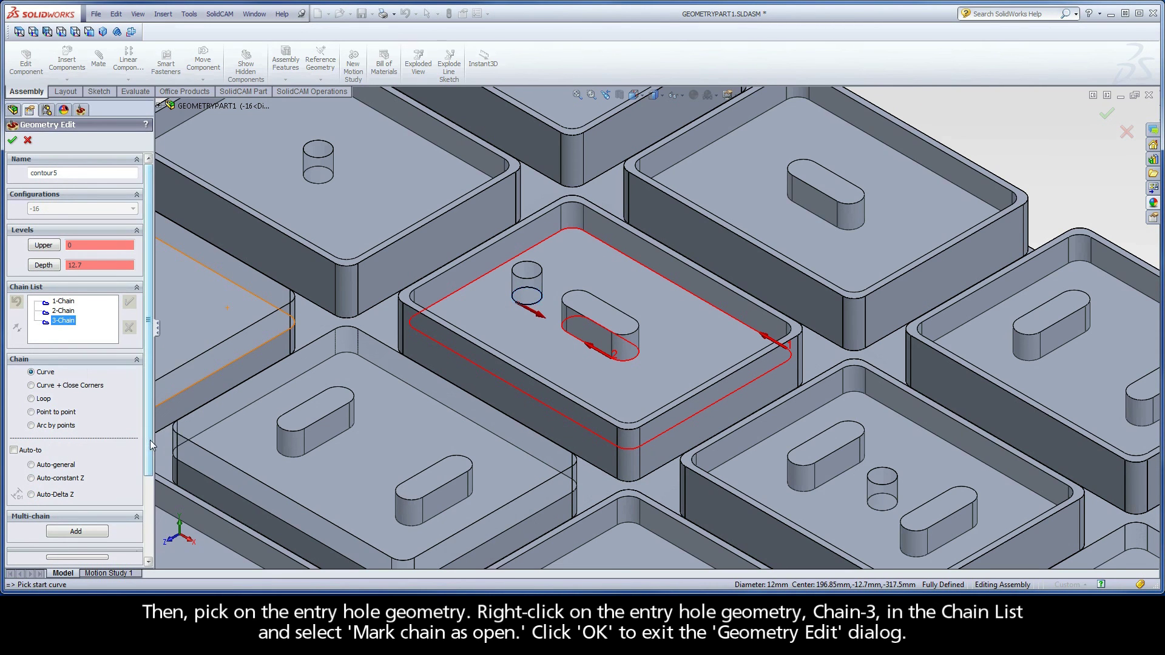
{"action": "left_click", "coordinate": [12, 140]}
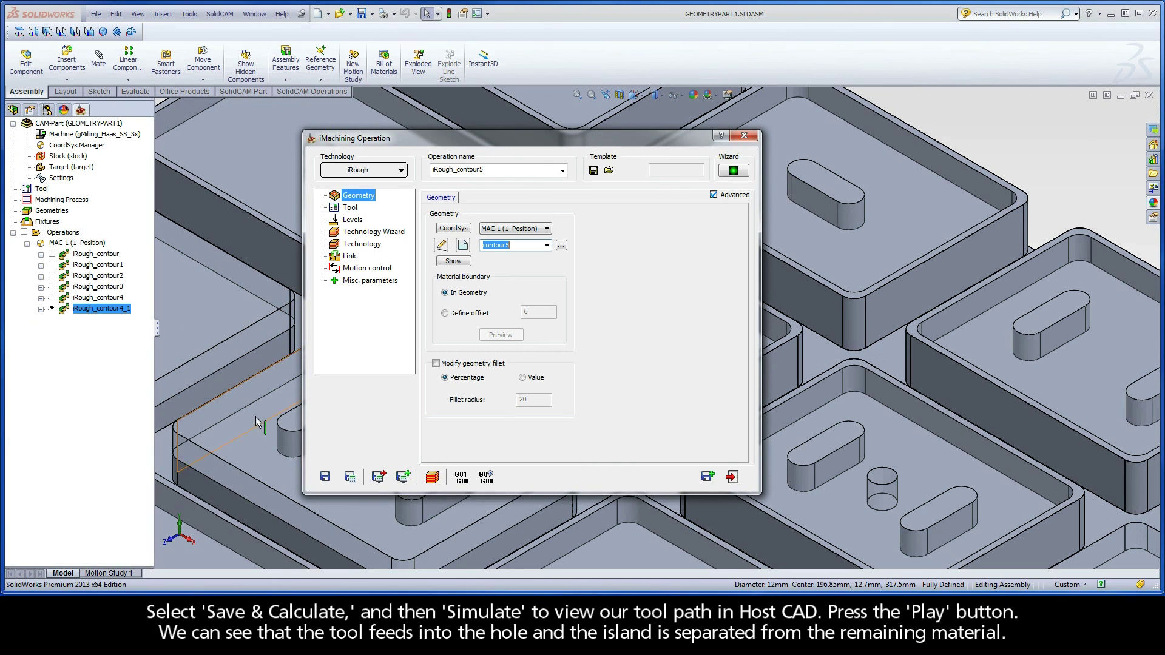
- Save and calculate the operation for the pocket with island and entry hole, and simulate its tool path in Host CAD
{"action": "left_click", "coordinate": [352, 477]}
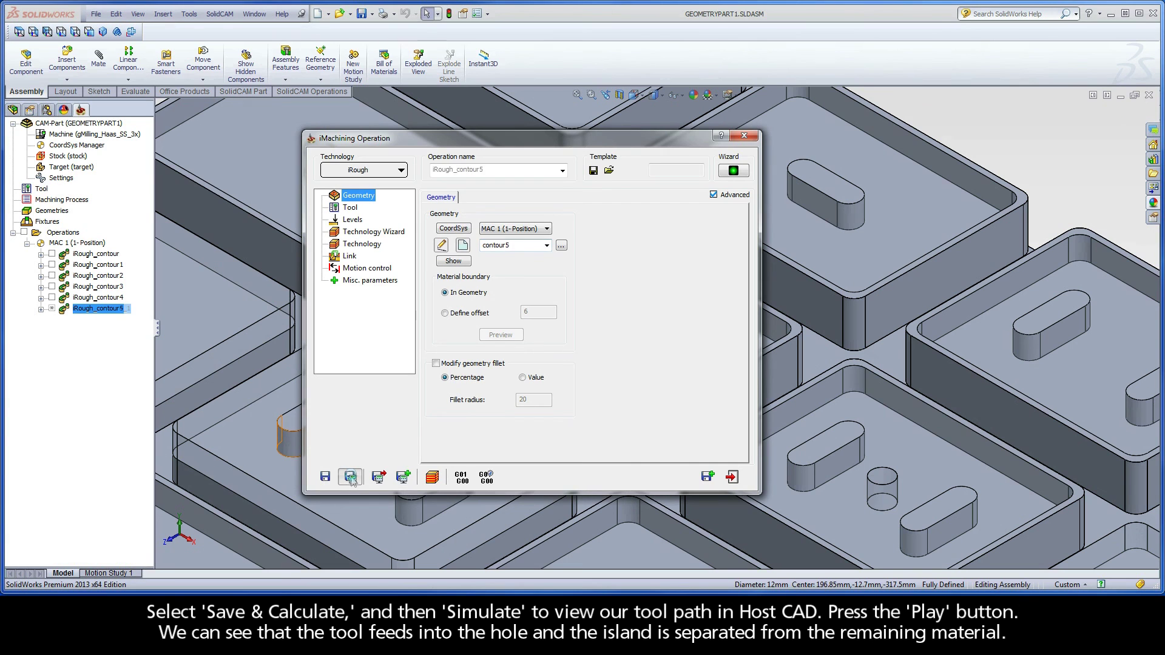
{"action": "left_click", "coordinate": [431, 478]}
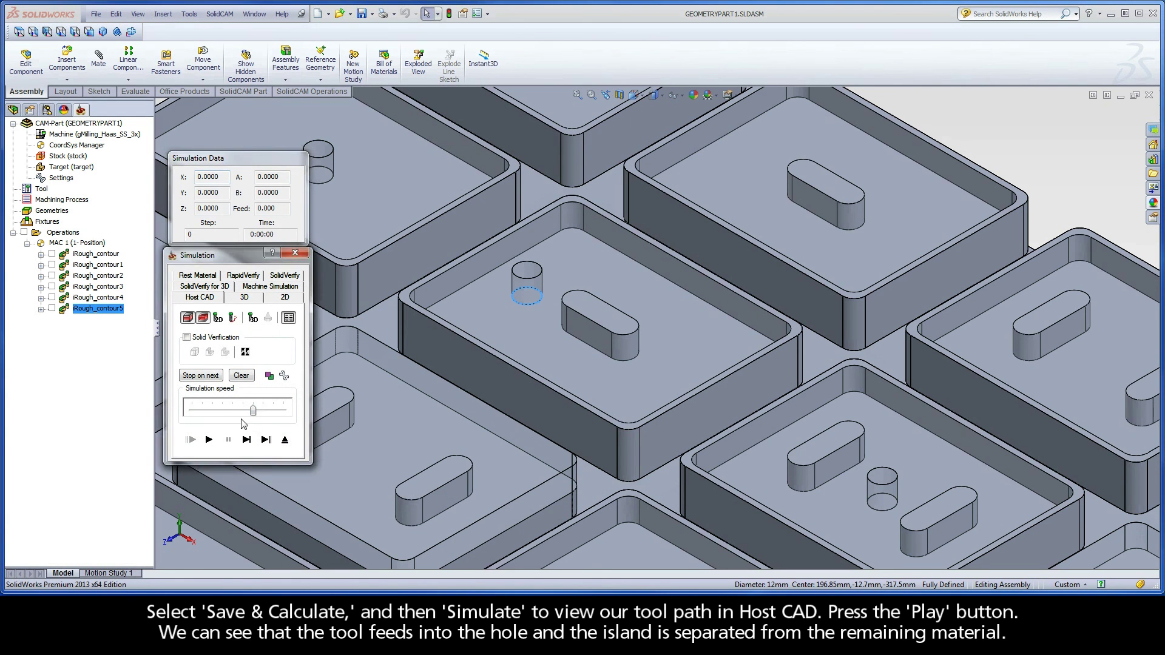
{"action": "left_click", "coordinate": [212, 440]}
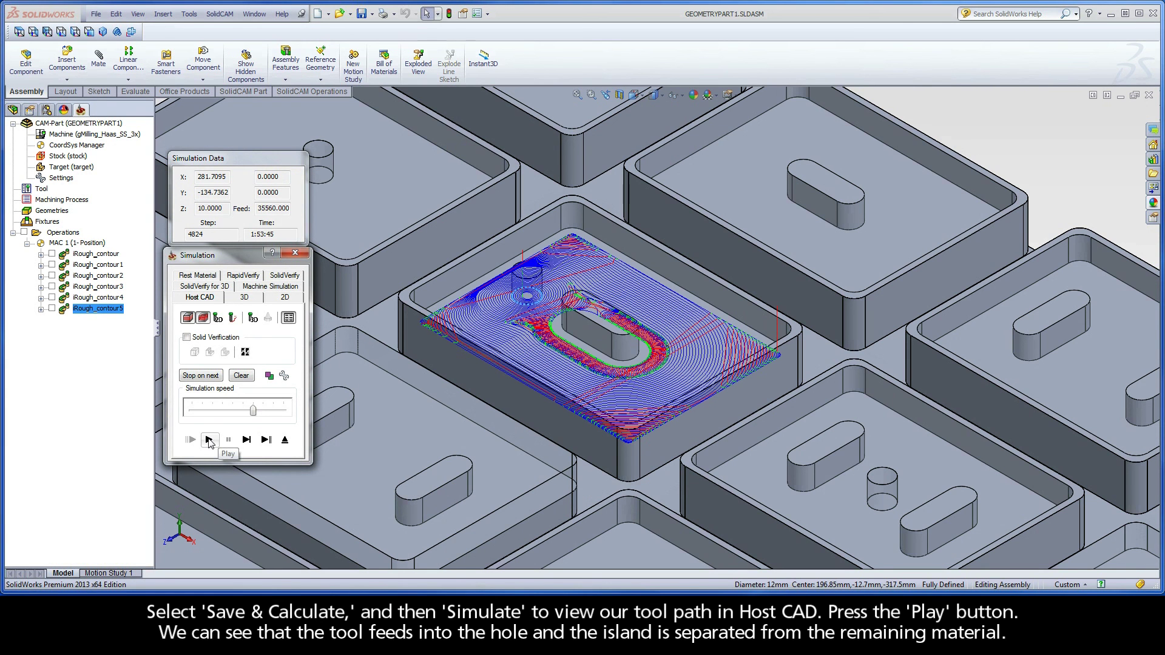
- Copy the operation and, in a new geometry, chain the lower contour of the pocket with two islands and entry hole using Auto-constant Z
{"action": "left_click", "coordinate": [285, 440]}
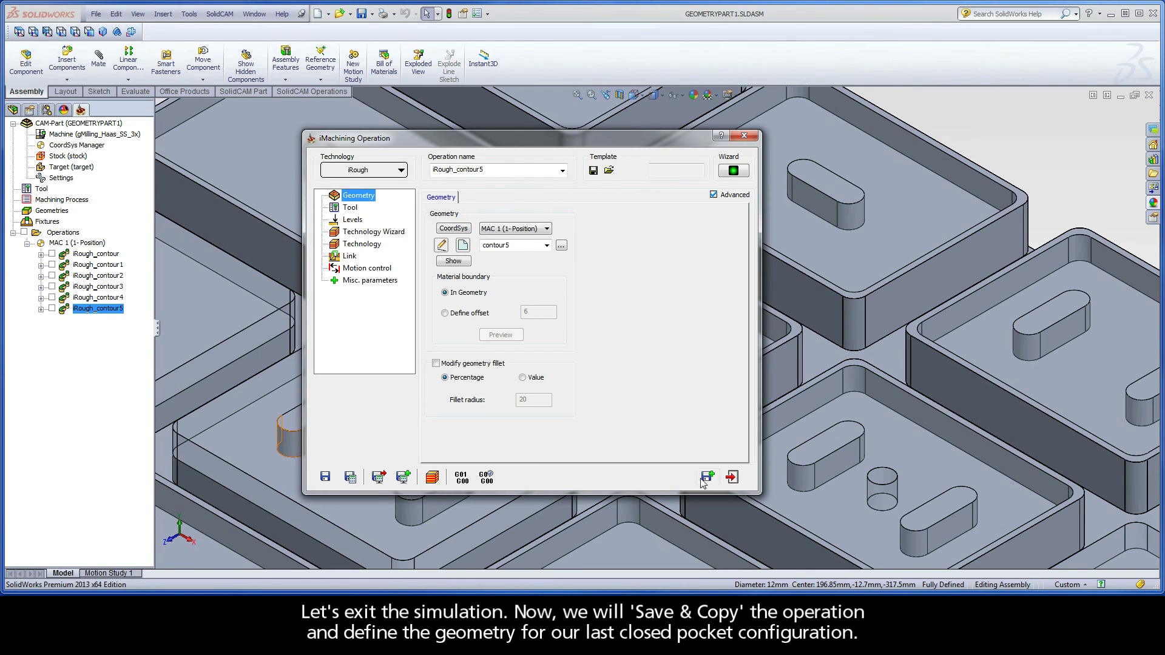
{"action": "left_click", "coordinate": [707, 477]}
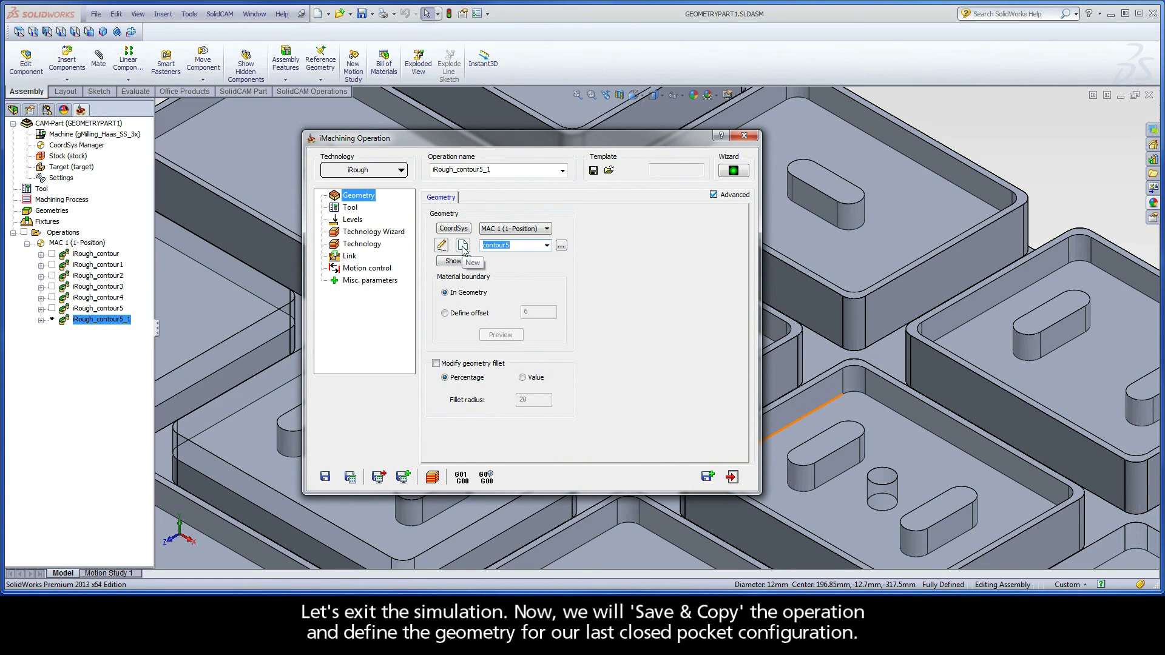
{"action": "left_click", "coordinate": [462, 246]}
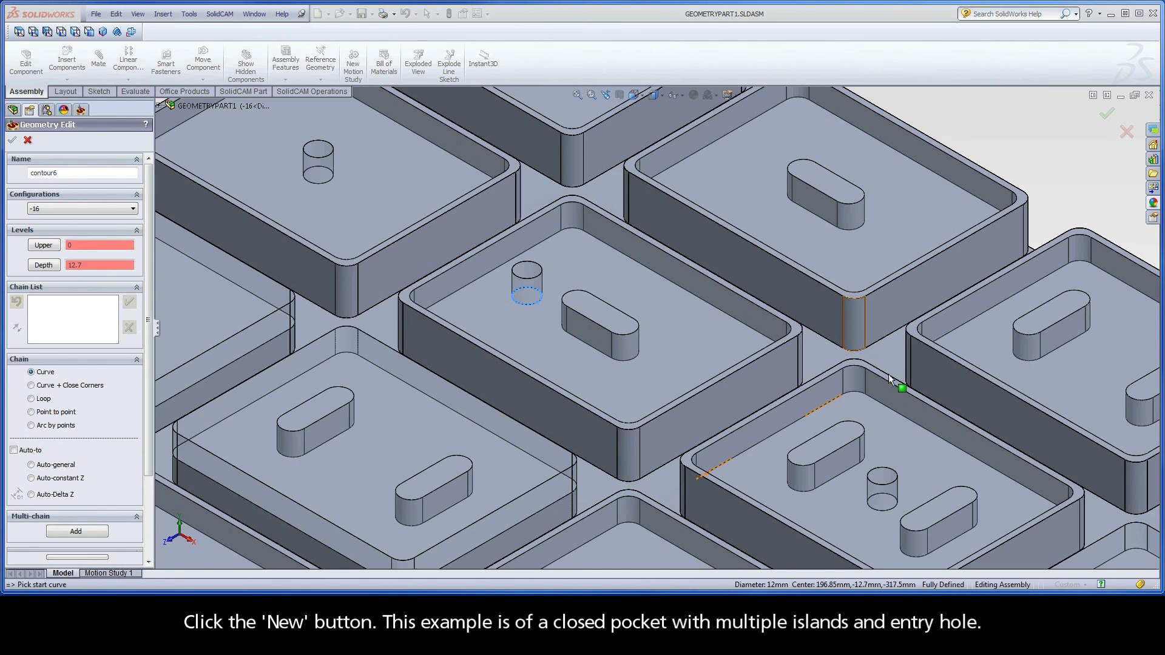
{"action": "middle_click_drag", "start_coordinate": [894, 395], "coordinate": [631, 228], "text": "ctrl"}
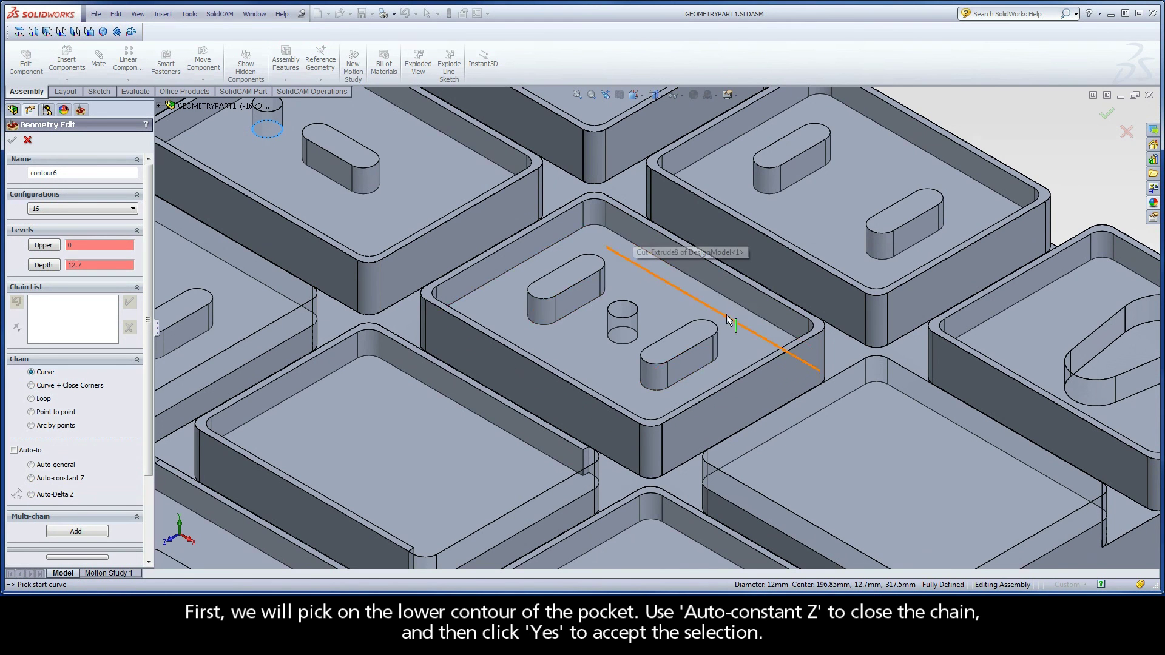
{"action": "left_click", "coordinate": [775, 326]}
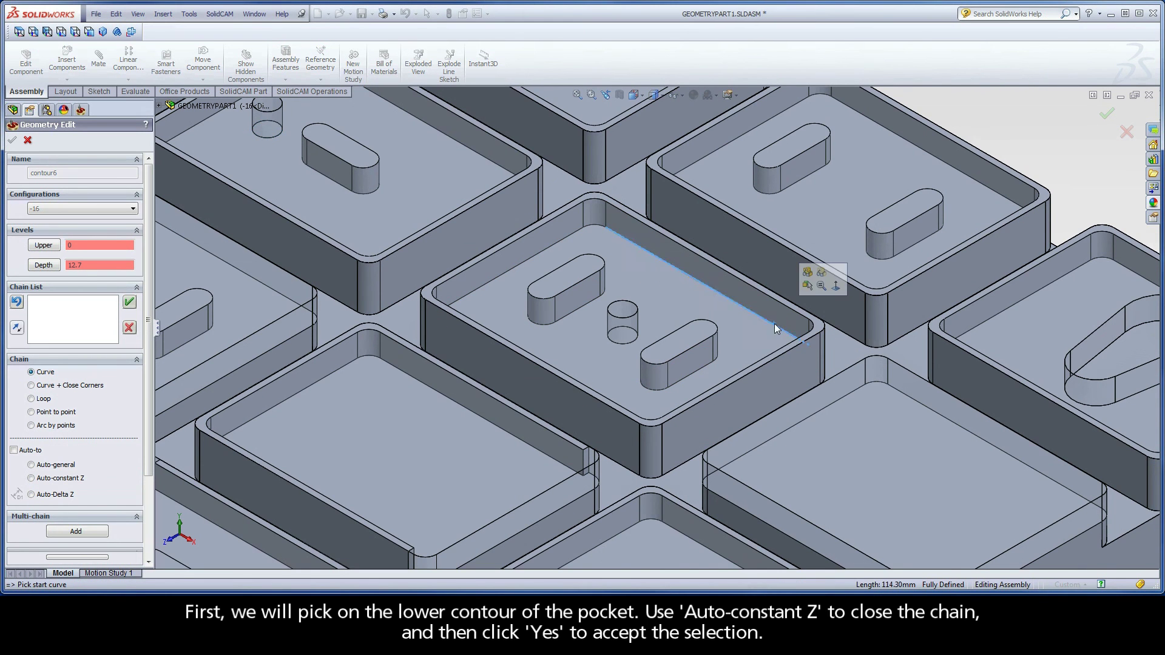
{"action": "left_click", "coordinate": [62, 479]}
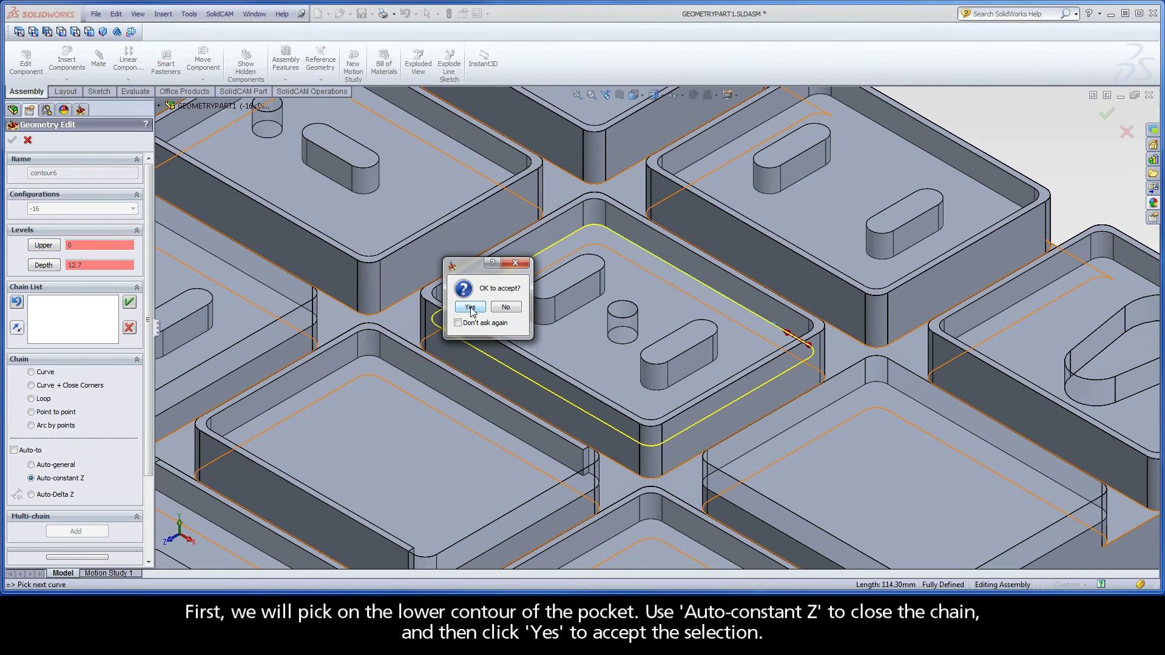
{"action": "left_click", "coordinate": [471, 308]}
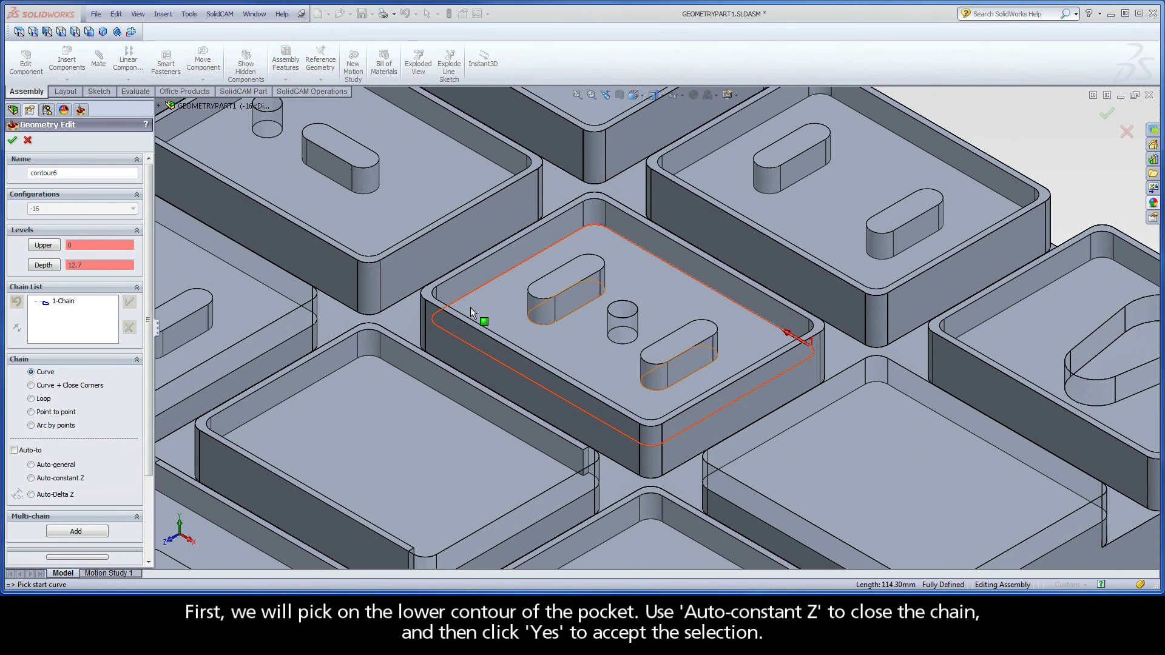
- Chain the lower contours of both slot-shaped islands inside the pocket, closing each one with Auto-constant Z
{"action": "left_click", "coordinate": [587, 305]}
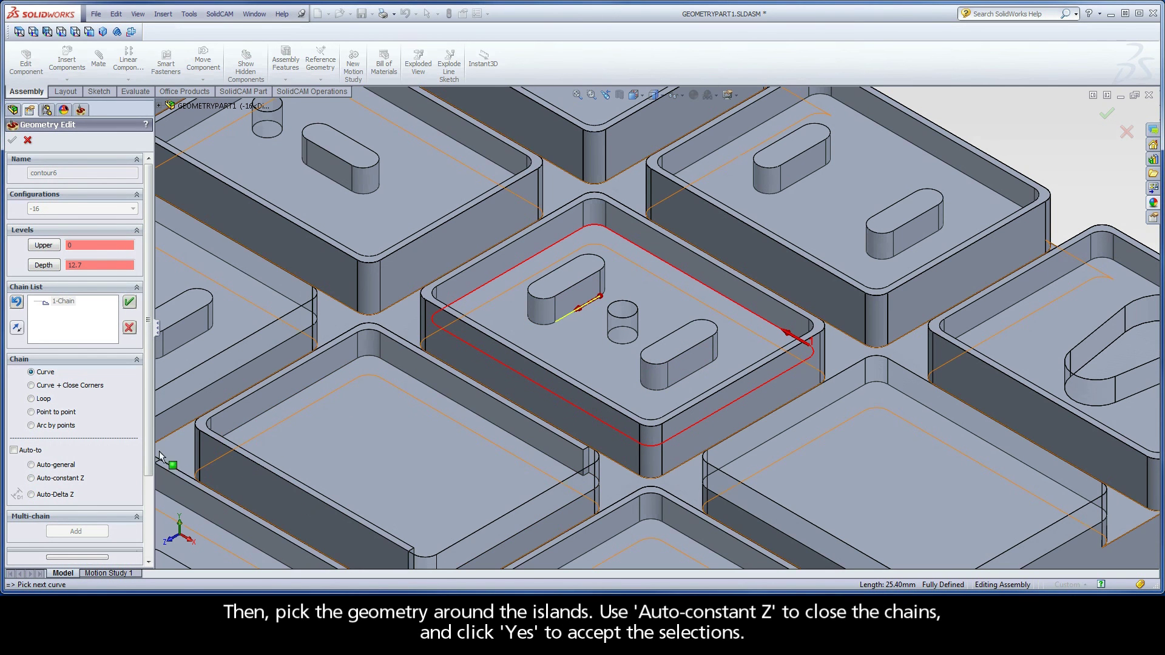
{"action": "left_click", "coordinate": [61, 479]}
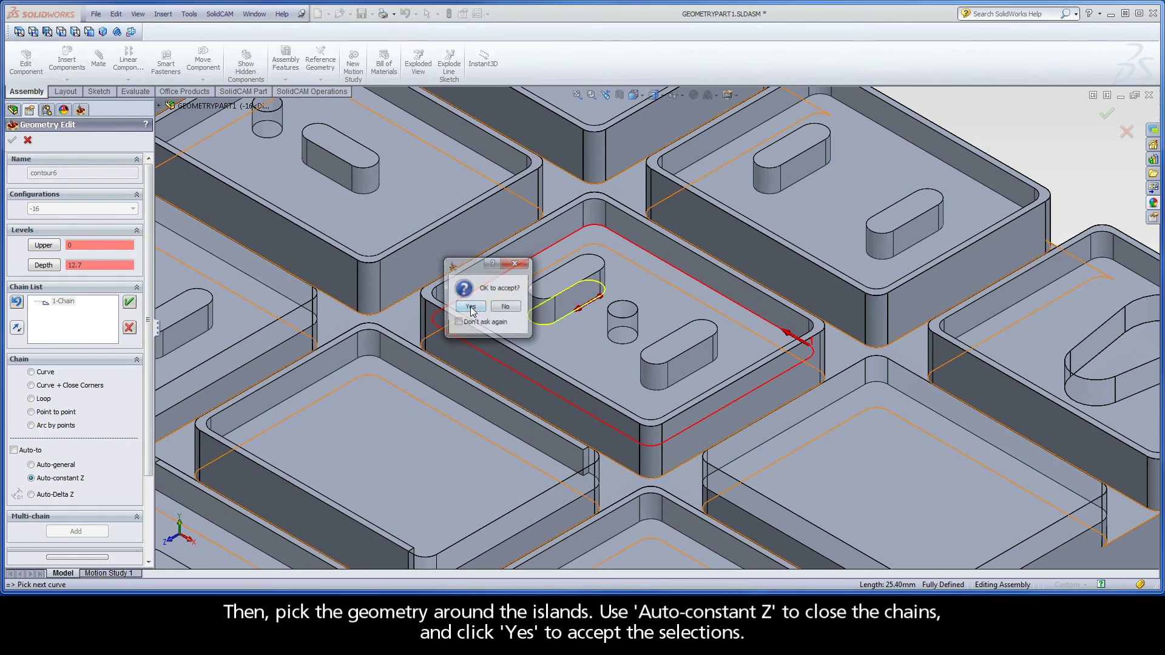
{"action": "left_click", "coordinate": [471, 307]}
{"action": "left_click", "coordinate": [679, 380]}
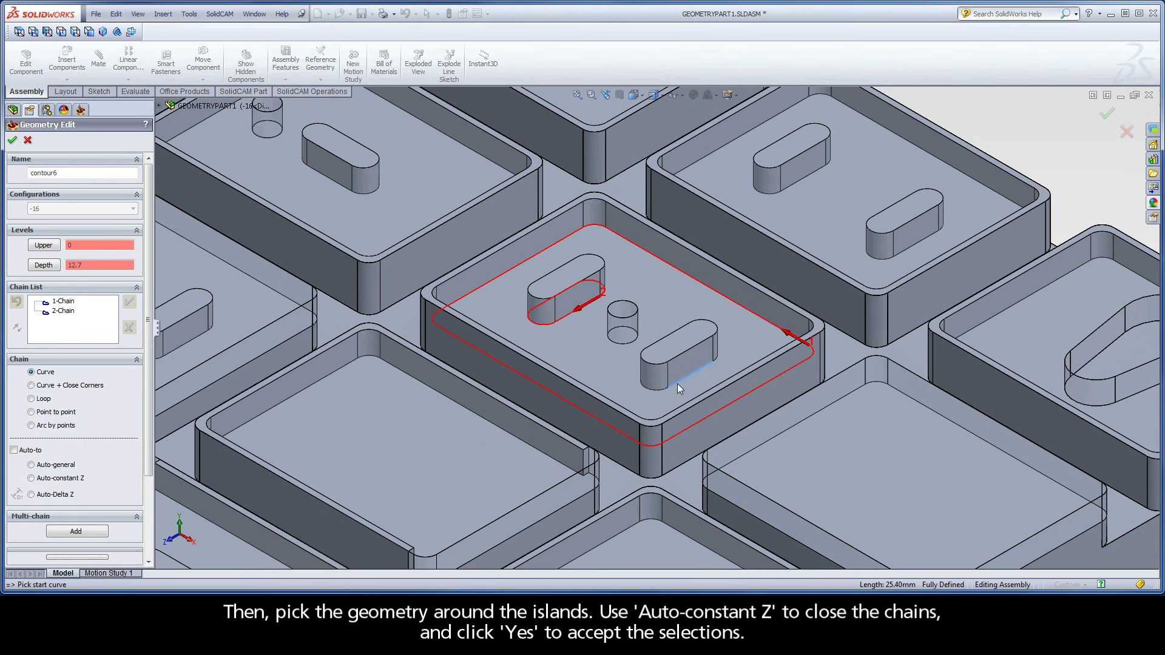
{"action": "left_click", "coordinate": [70, 478]}
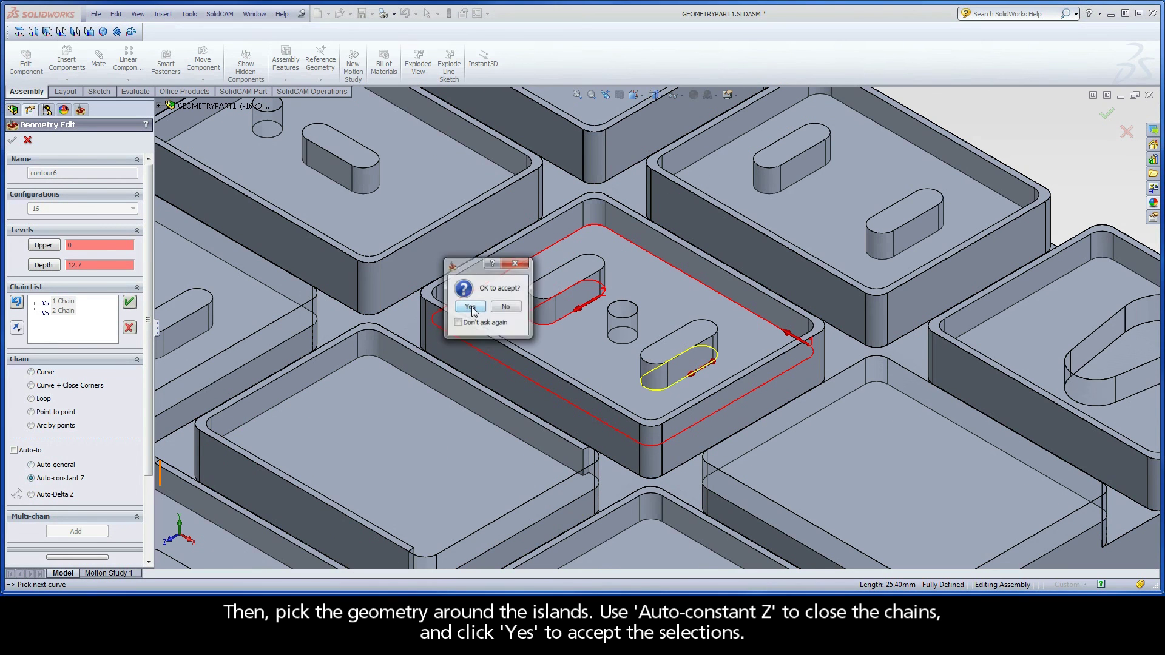
{"action": "left_click", "coordinate": [471, 307]}
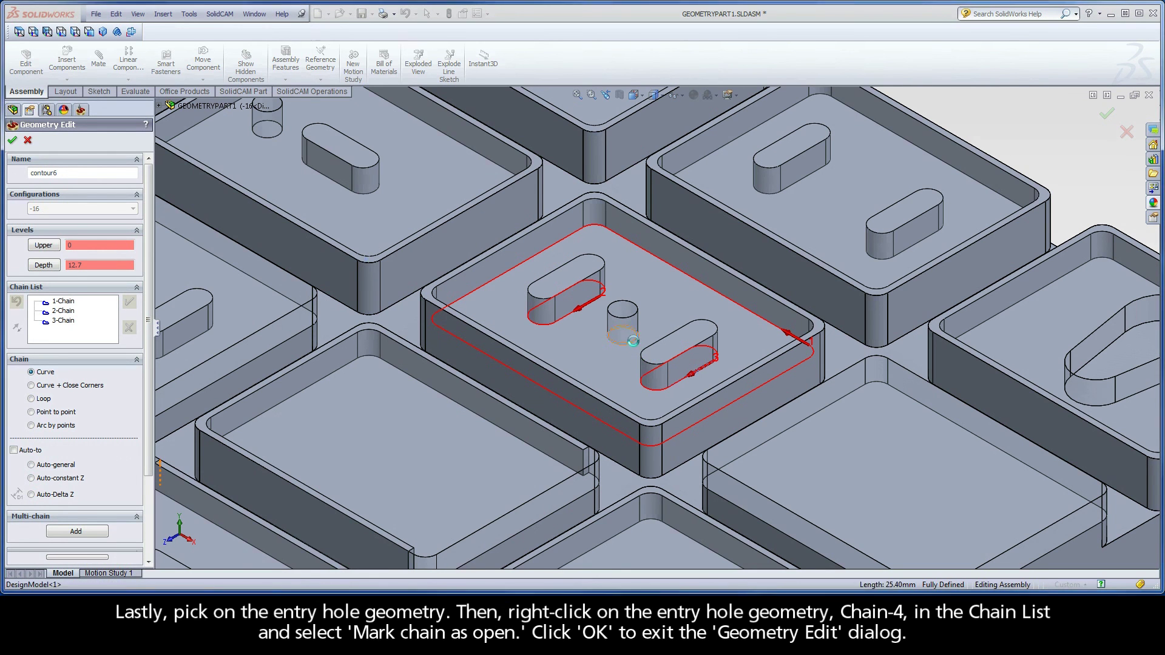
- Chain the bottom circle of the entry hole between the two islands, mark 4-Chain as open, and accept the geometry
{"action": "left_click", "coordinate": [634, 343]}
{"action": "left_click", "coordinate": [471, 307]}
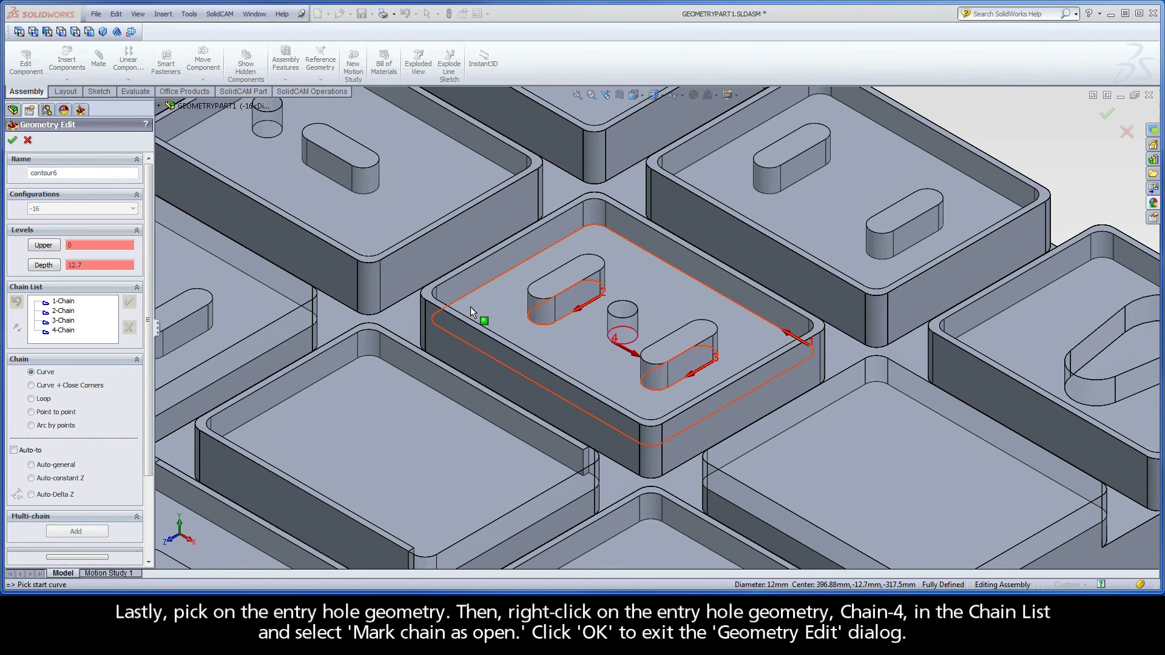
{"action": "right_click", "coordinate": [68, 330]}
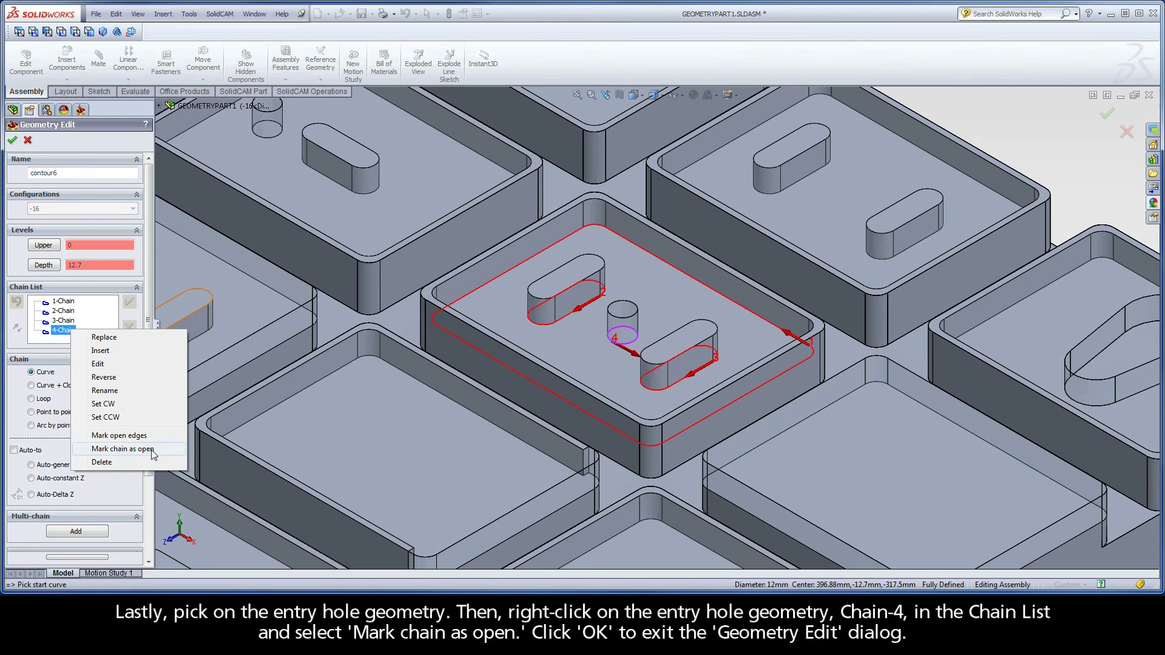
{"action": "left_click", "coordinate": [121, 448]}
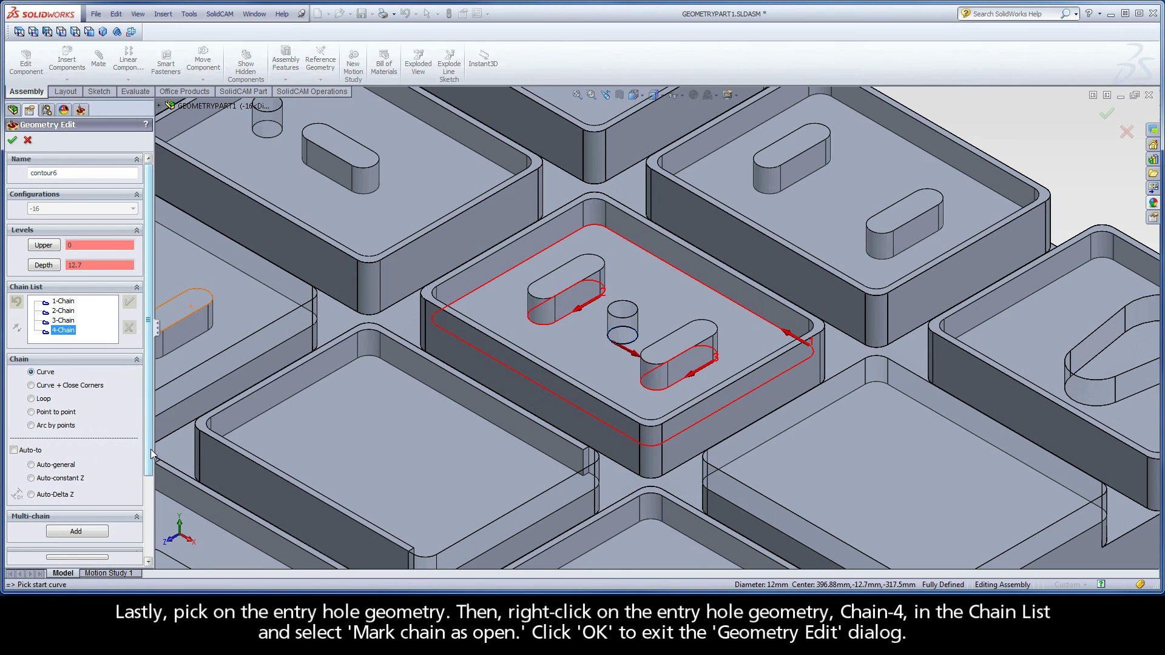
{"action": "left_click", "coordinate": [12, 141]}
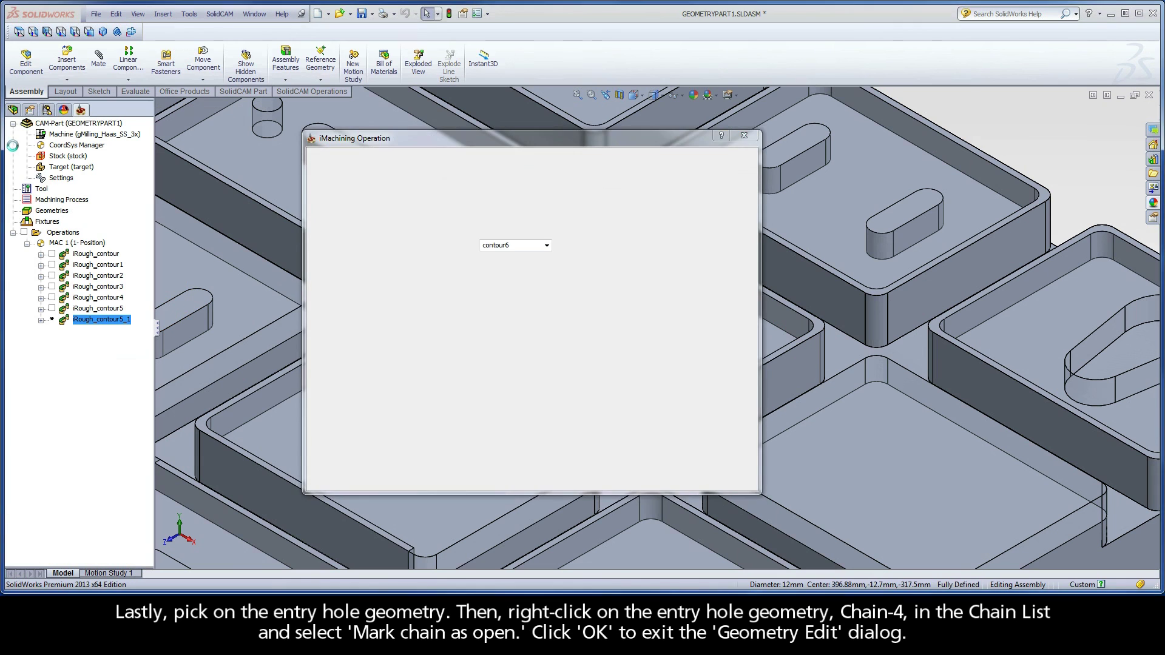
- Save and calculate the operation for the pocket with two islands and entry hole, and simulate its tool path in Host CAD
{"action": "left_click", "coordinate": [352, 478]}
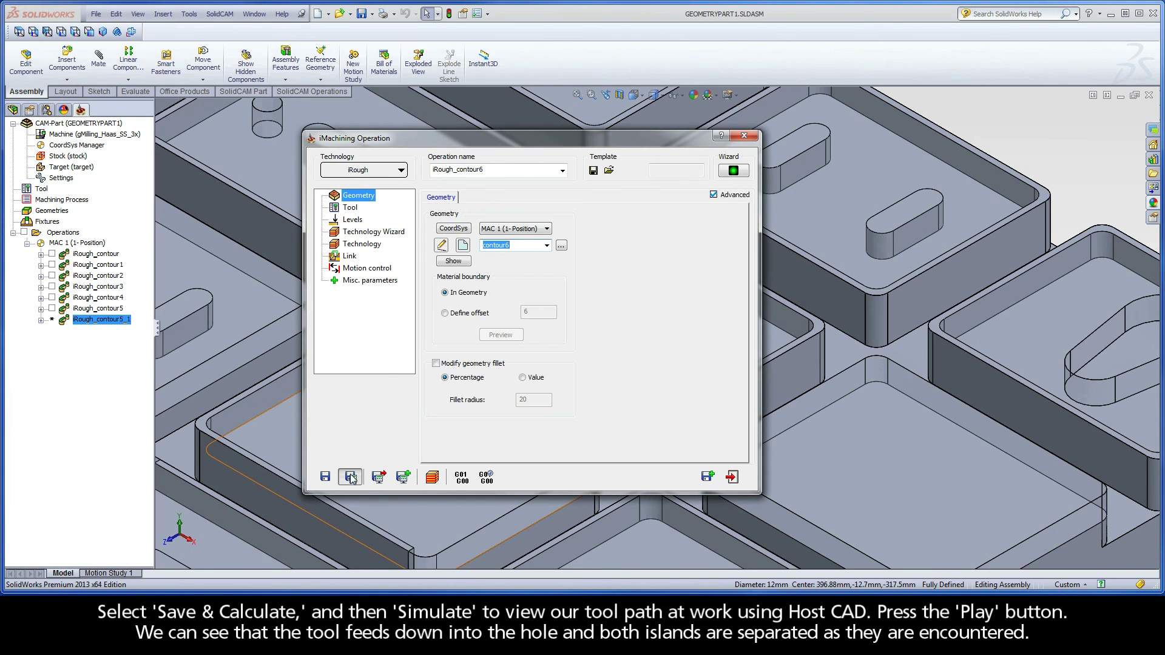
{"action": "left_click", "coordinate": [434, 478]}
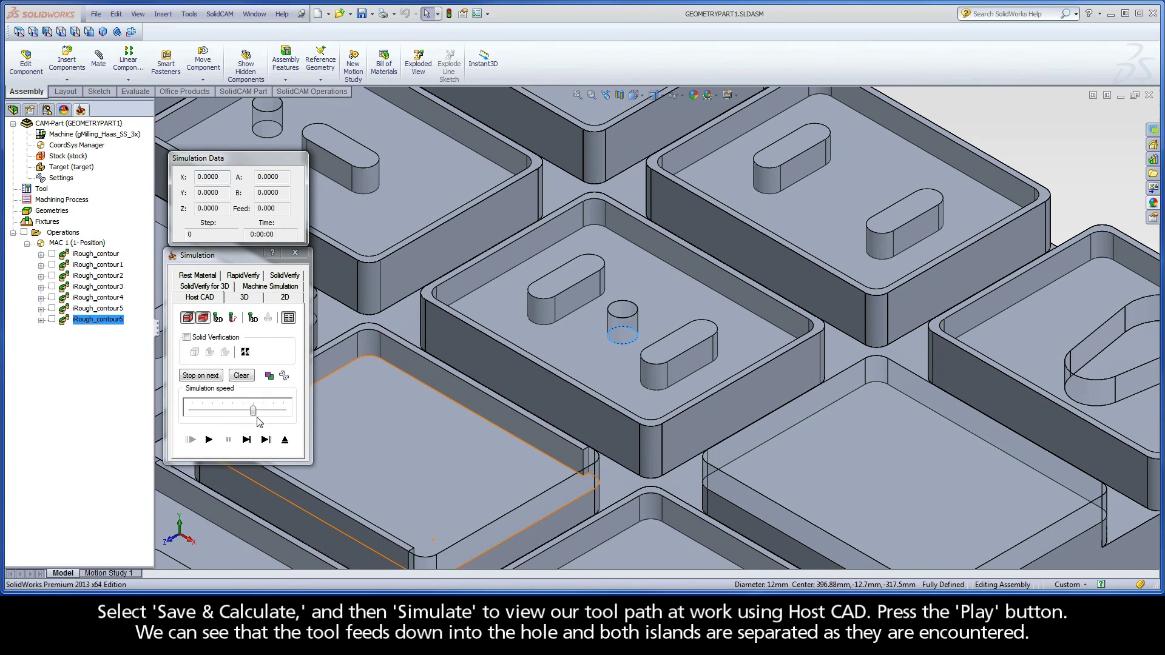
{"action": "left_click", "coordinate": [208, 439]}
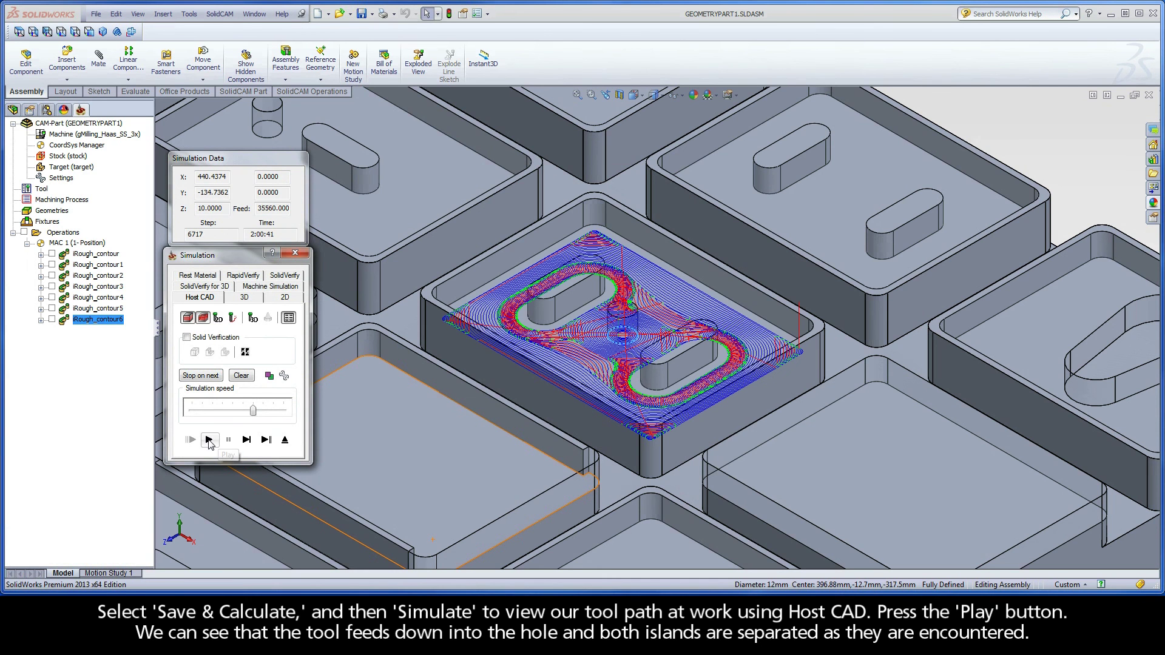
- Exit the simulation and save a copy of the two-island pocket operation as a new iMachining operation
{"action": "left_click", "coordinate": [284, 440]}
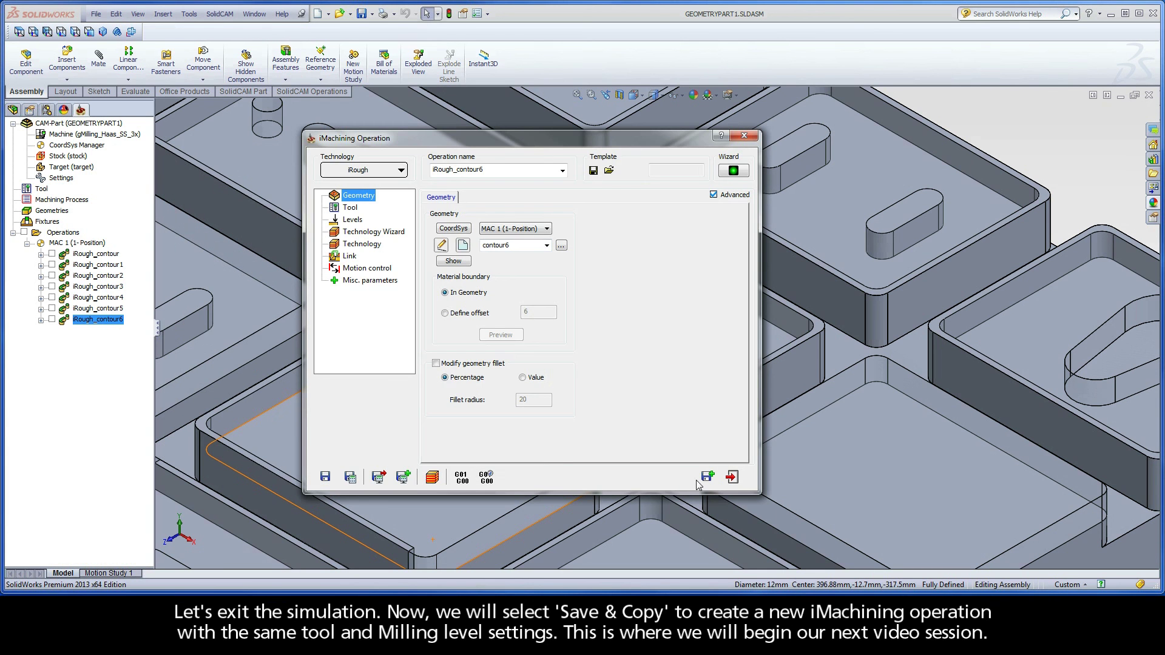
{"action": "left_click", "coordinate": [708, 478]}
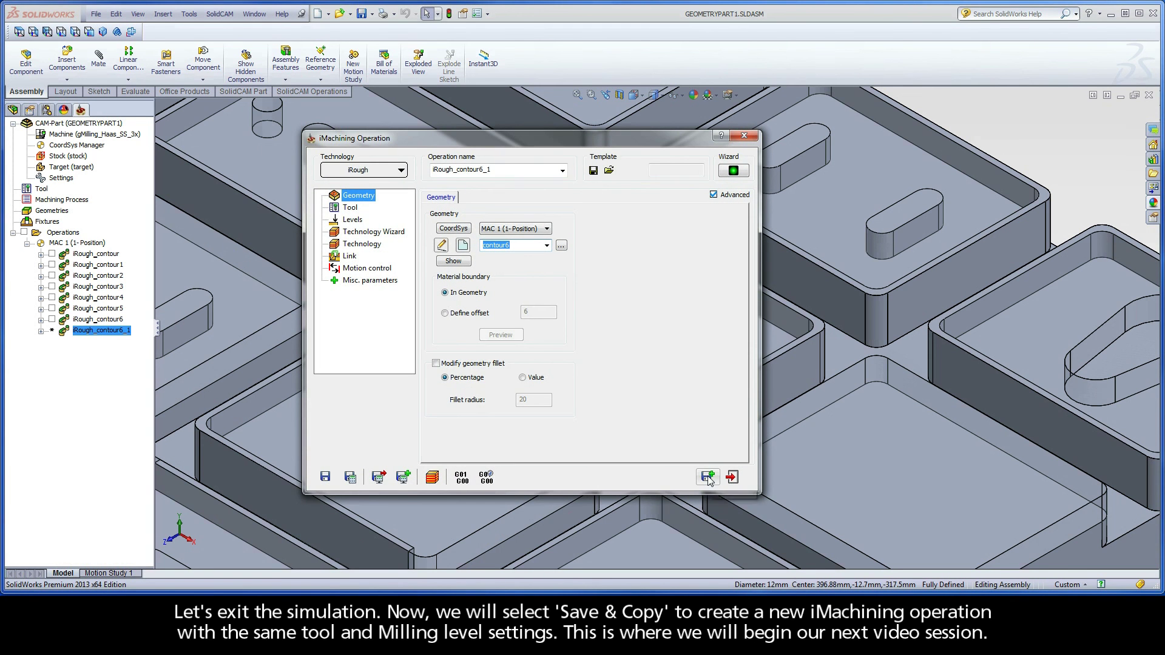